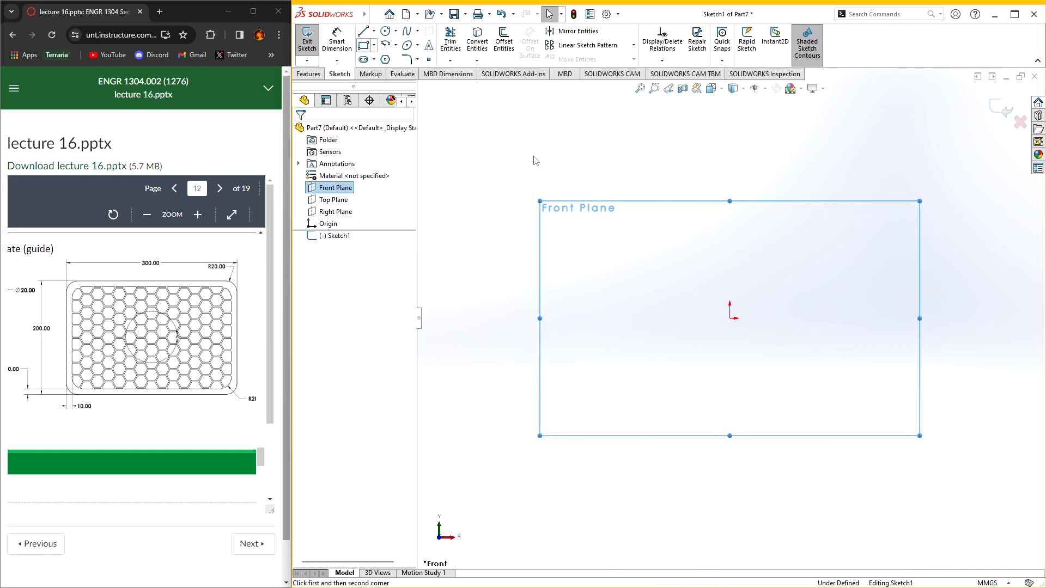
click(364, 46)
click(730, 319)
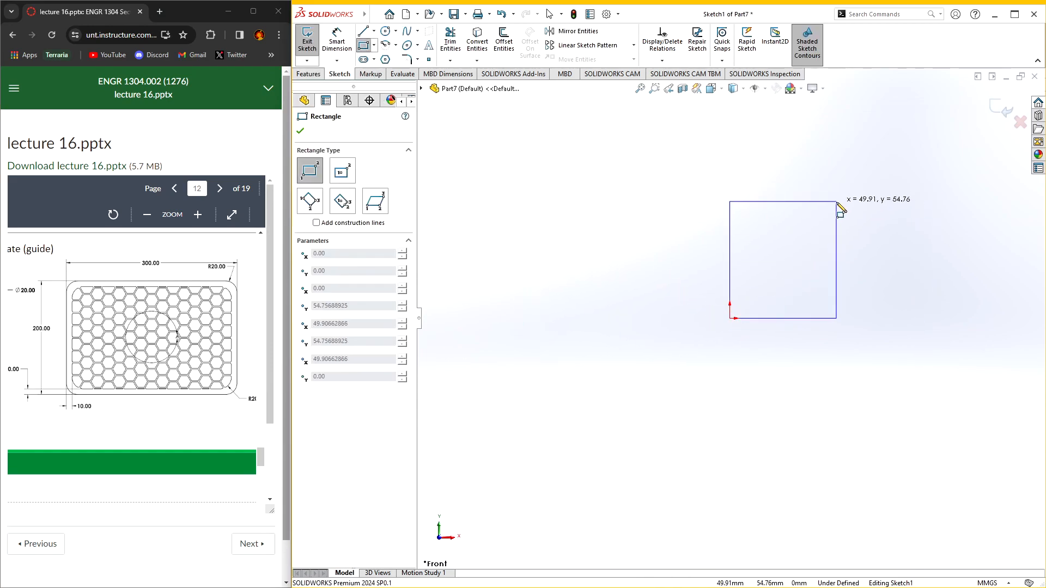
key(Escape)
- Sketch a center rectangle about 144 mm wide, centred on the origin of the front plane
click(374, 46)
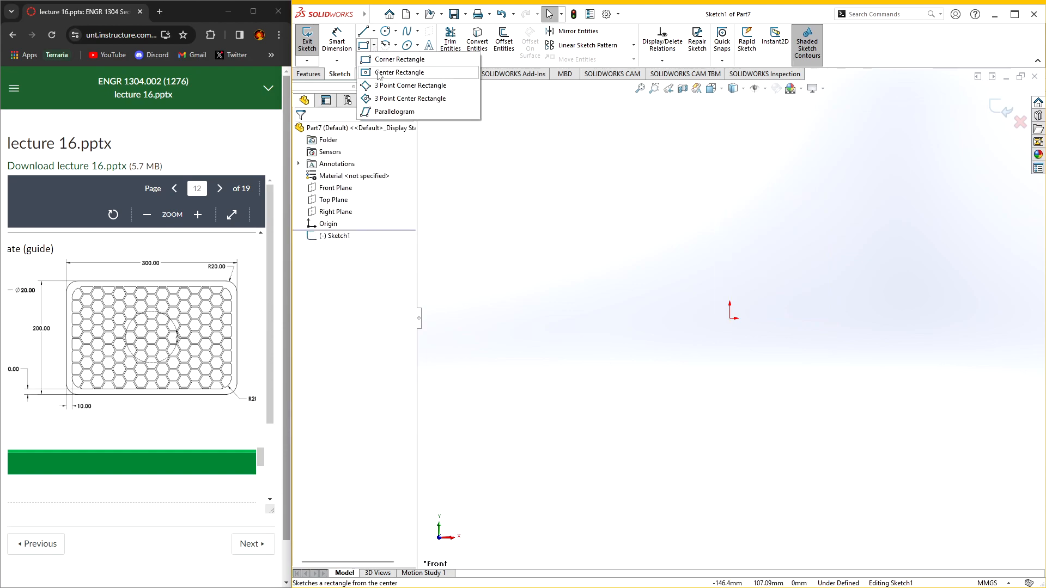
click(399, 72)
click(730, 318)
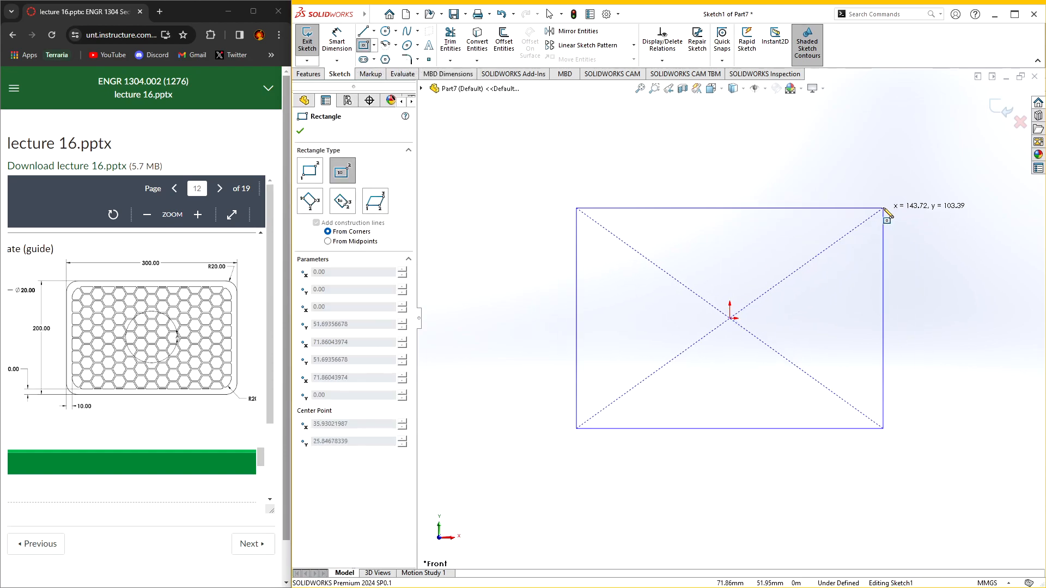
click(883, 202)
key(Escape)
- Dimension the rectangle to 300 mm wide and 200 mm high
click(333, 42)
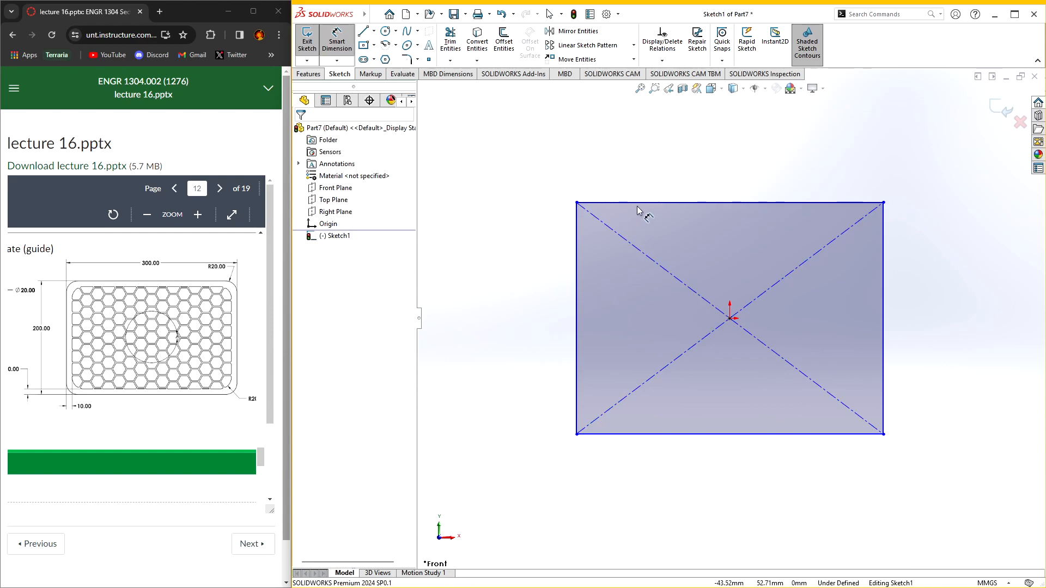
click(638, 202)
click(665, 165)
text(300)
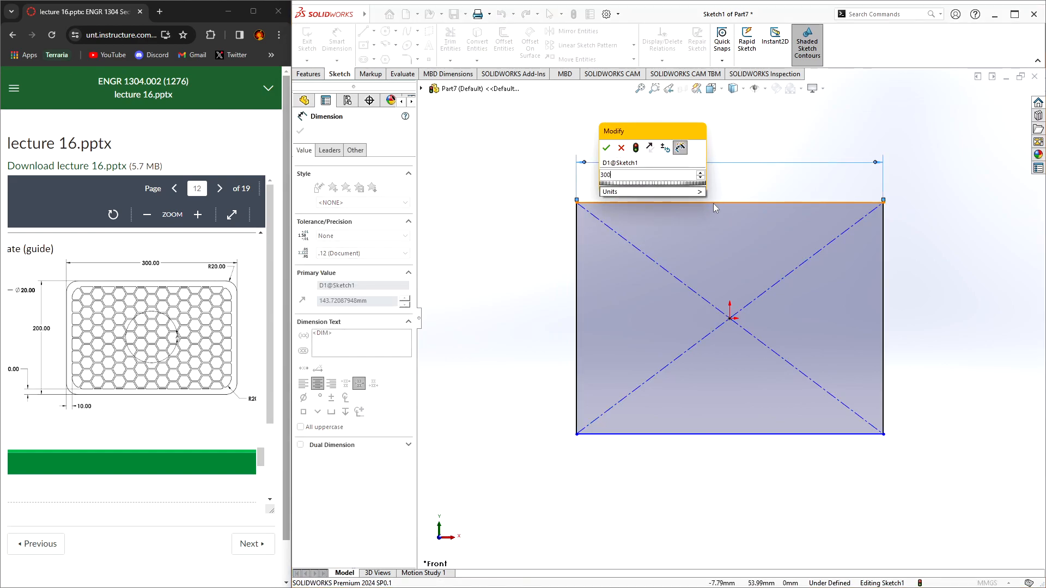
key(Return)
click(571, 272)
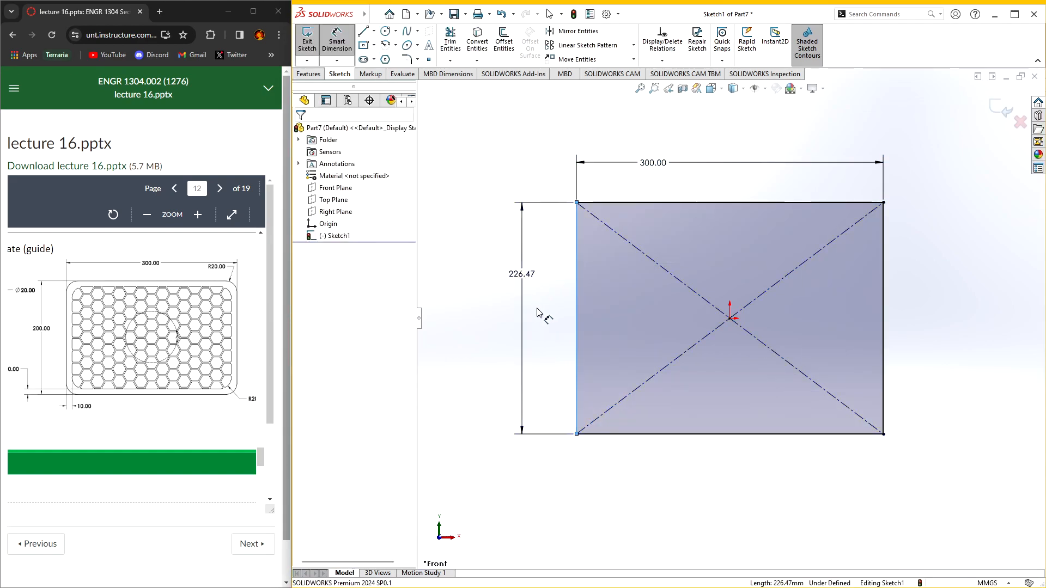
click(537, 312)
text(200)
key(Return)
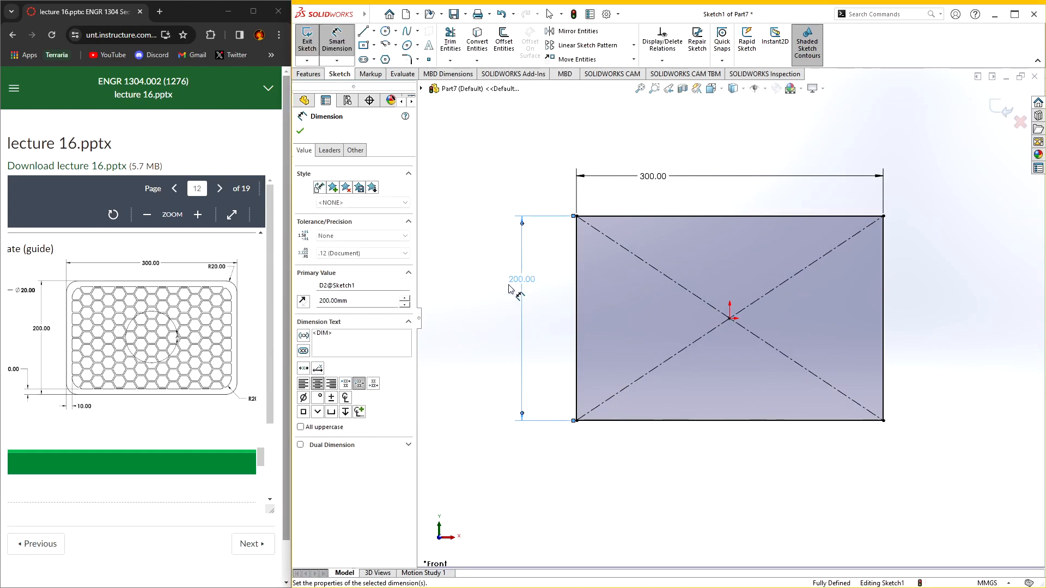
- Fillet all four corners of the rectangle with a 20 mm radius
click(348, 48)
click(406, 59)
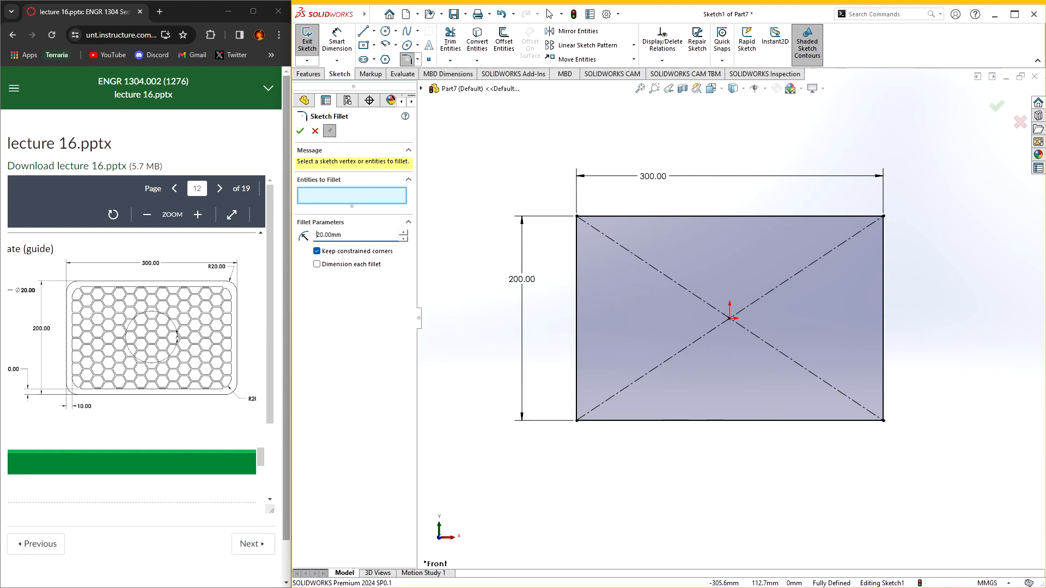
click(577, 216)
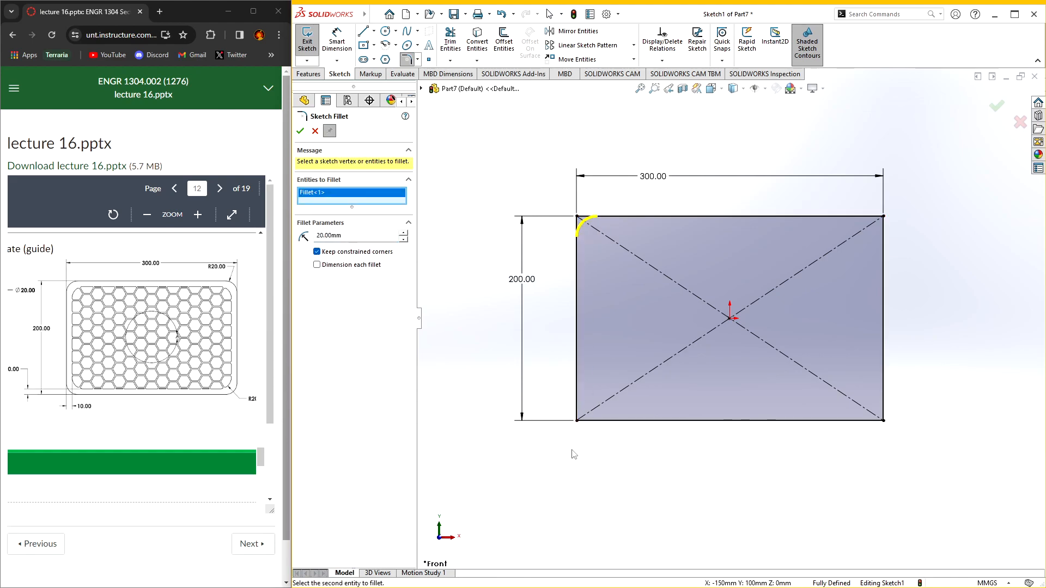
click(578, 421)
click(883, 421)
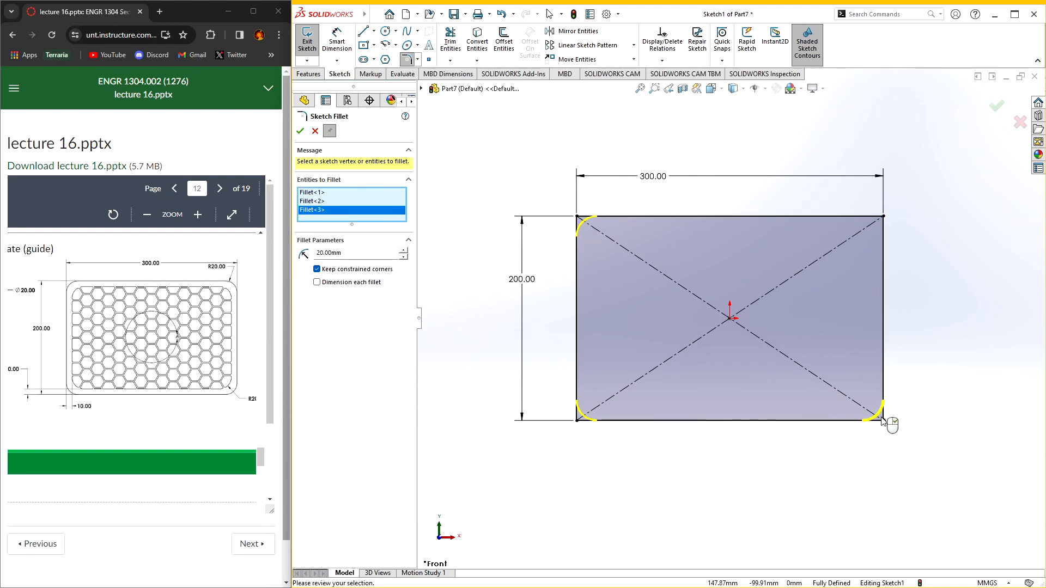
click(883, 217)
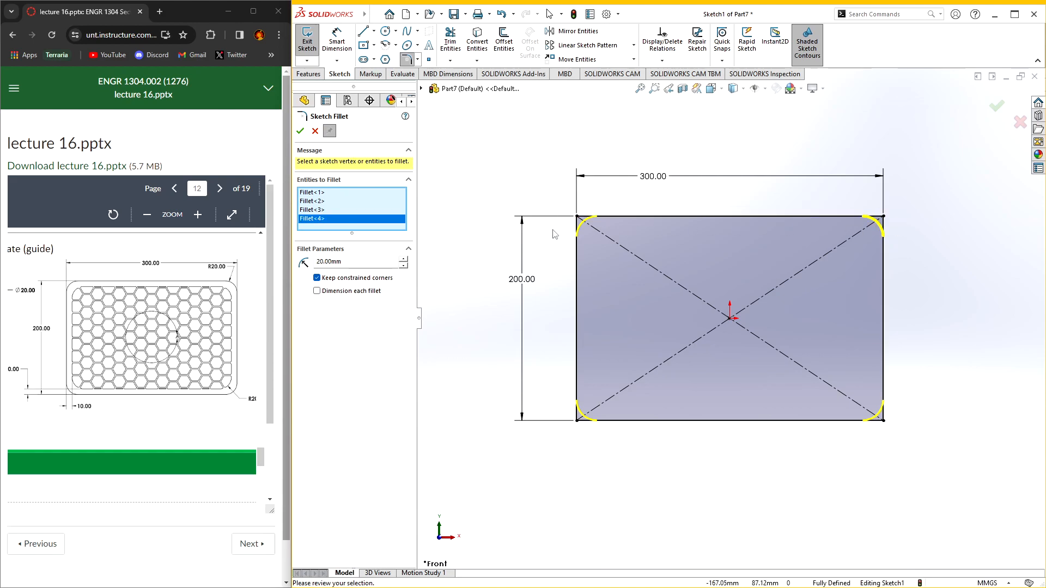
click(300, 132)
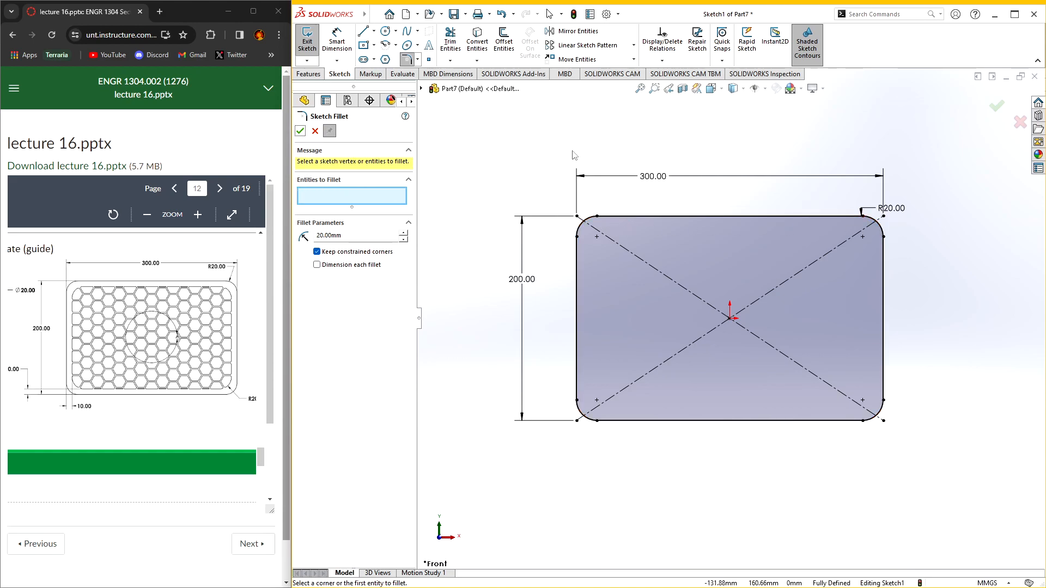
key(Escape)
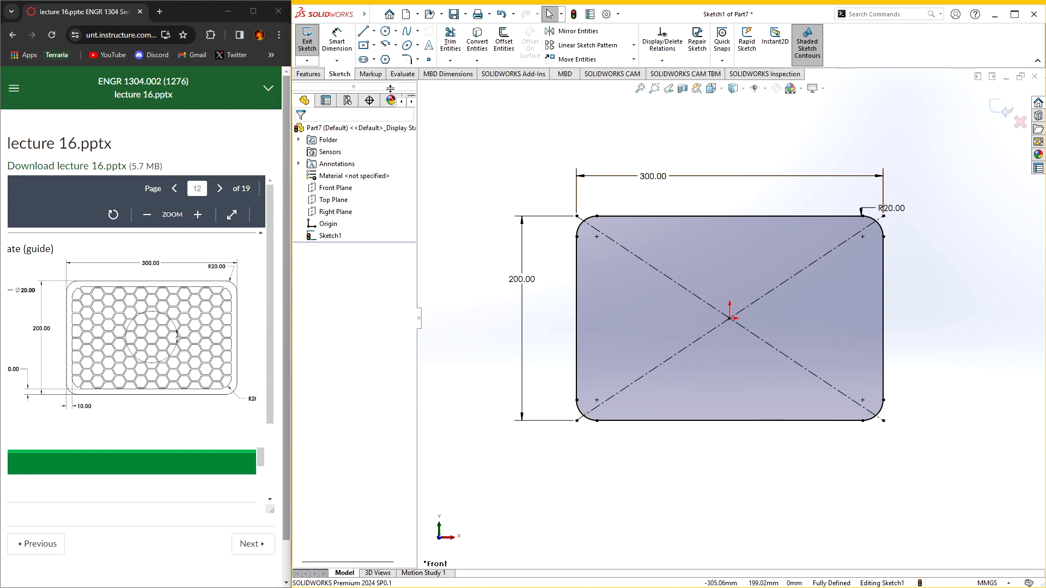
- Sketch a six-sided polygon near the rectangle's lower-left corner, with an inscribed circle about 37 mm in diameter
click(386, 60)
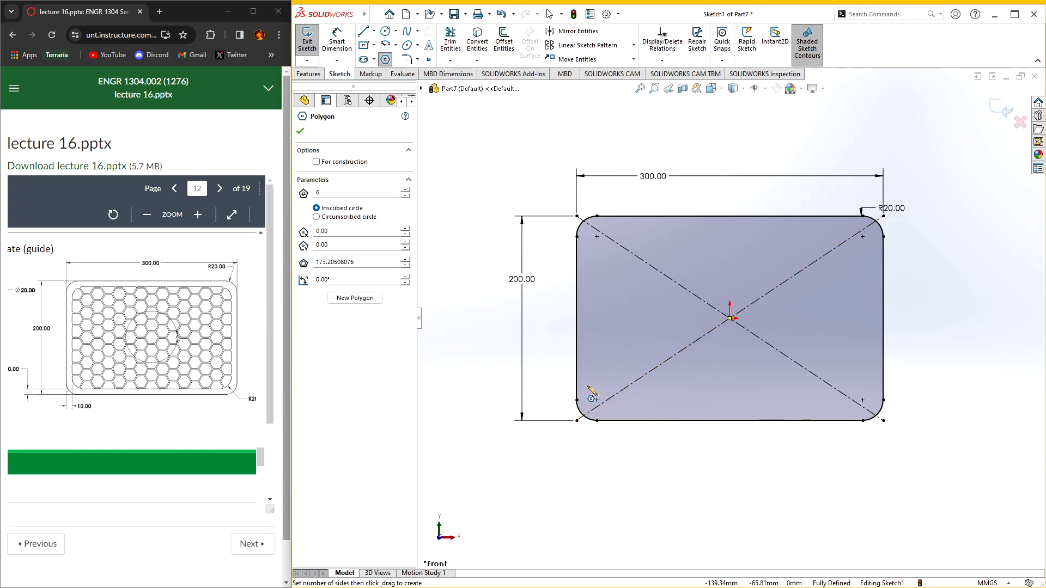
drag(588, 388, 605, 380)
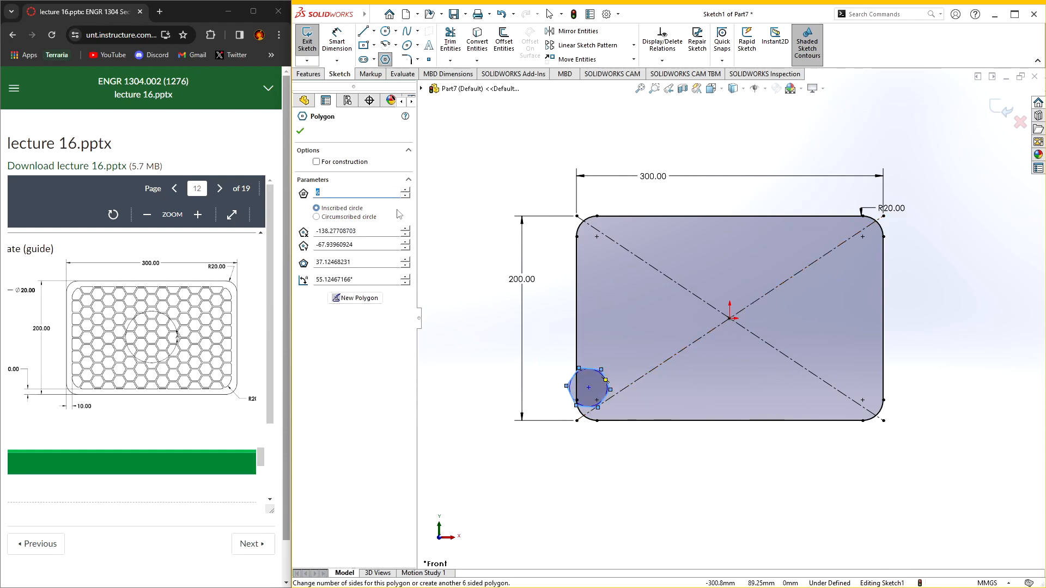
click(300, 131)
- Dimension the hexagon's inscribed circle to 20 mm in diameter and make the hexagon's upper edge horizontal
scroll(564, 383, down, 4)
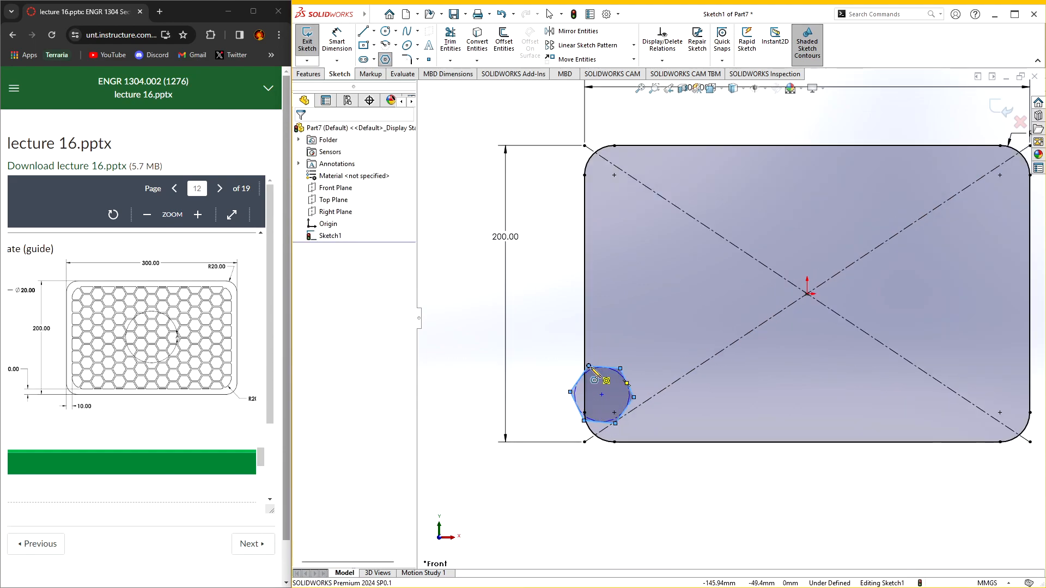
scroll(590, 425, down, 2)
click(337, 39)
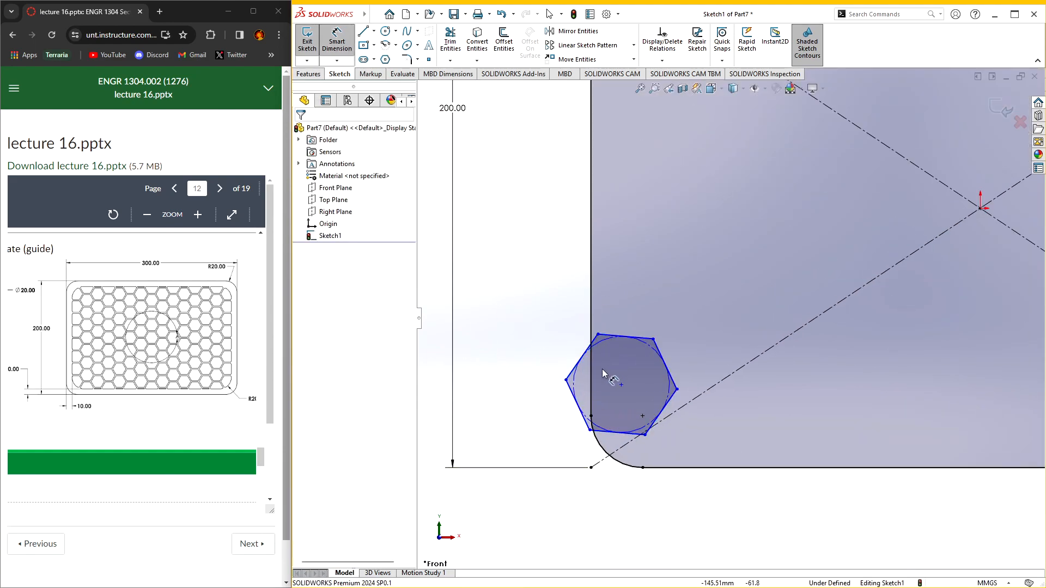
click(571, 379)
click(512, 363)
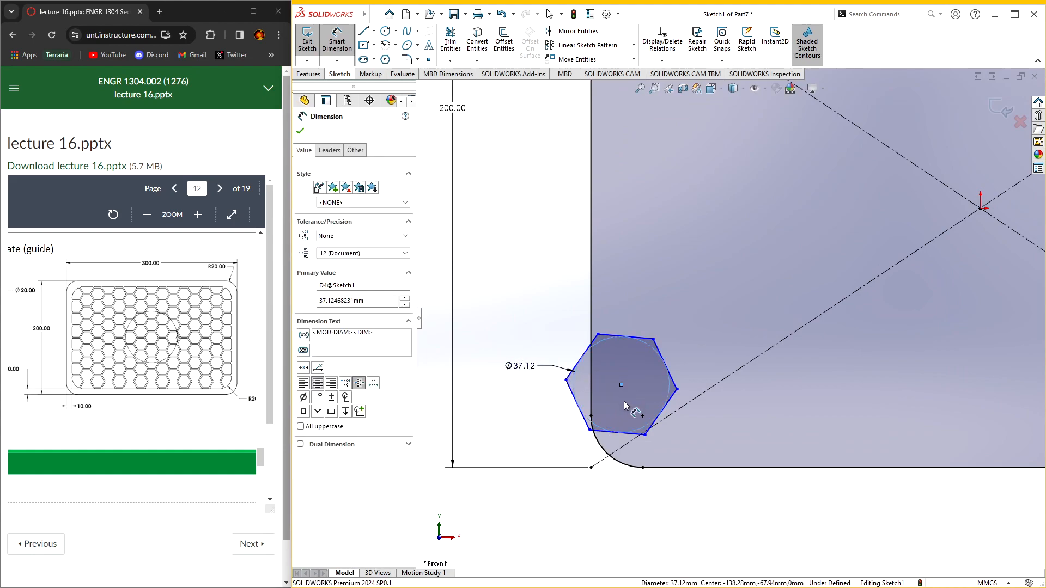
text(20)
key(Return)
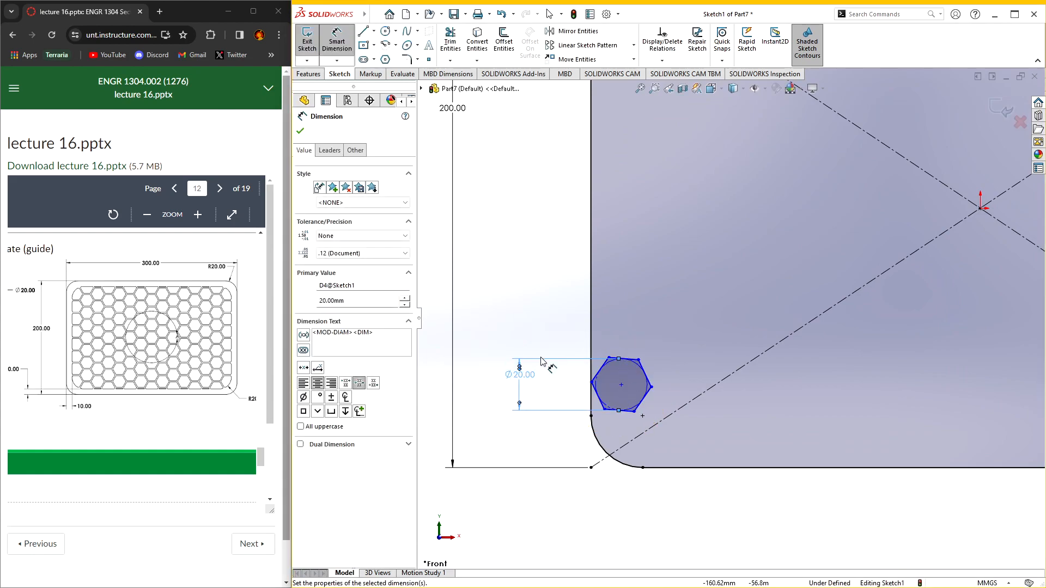
click(300, 131)
click(624, 359)
key(Escape)
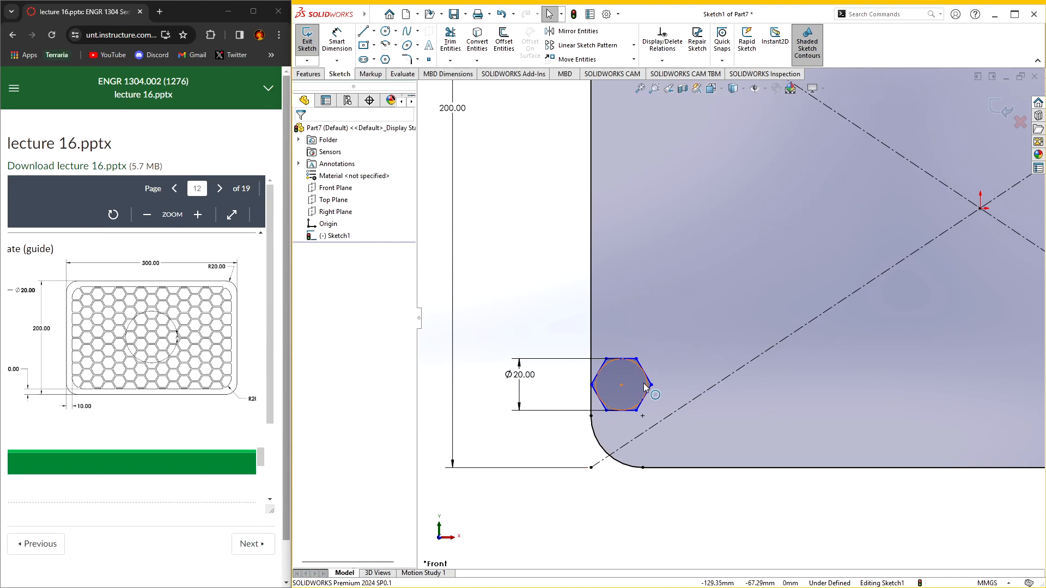
- Start a linear sketch pattern of the hexagon's six edges and inscribed circle, with 7 instances along the X-axis
scroll(619, 359, down, 1)
click(622, 353)
click(619, 357)
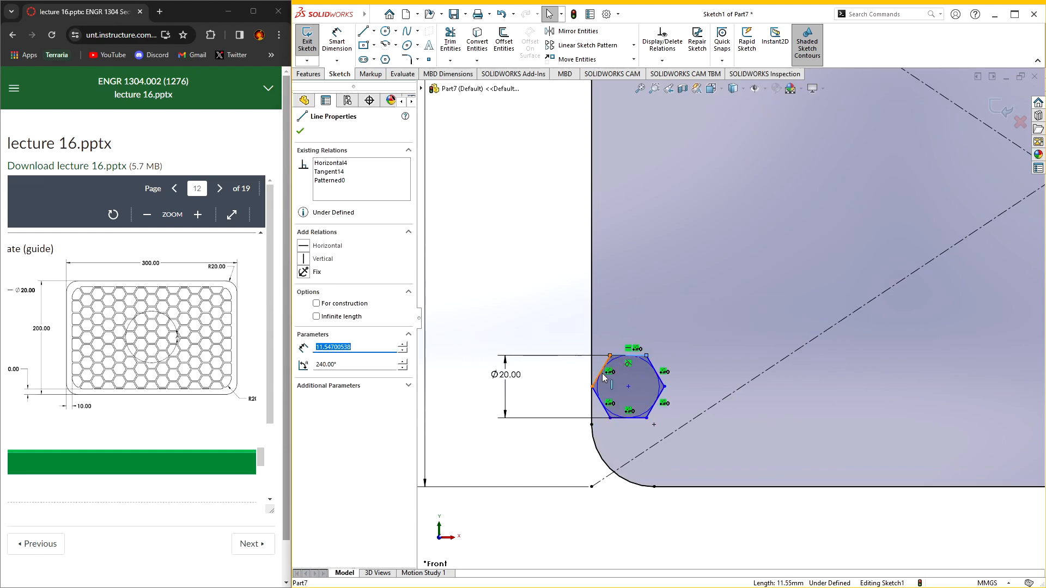
ctrl+click(600, 374)
ctrl+click(602, 404)
ctrl+click(627, 418)
ctrl+click(653, 407)
ctrl+click(657, 375)
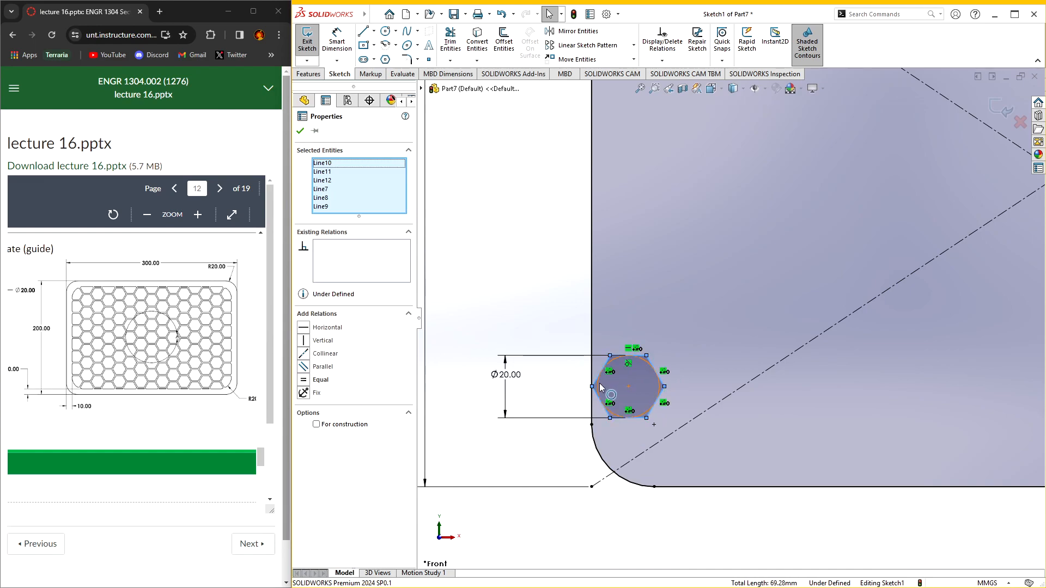
ctrl+click(598, 384)
click(587, 46)
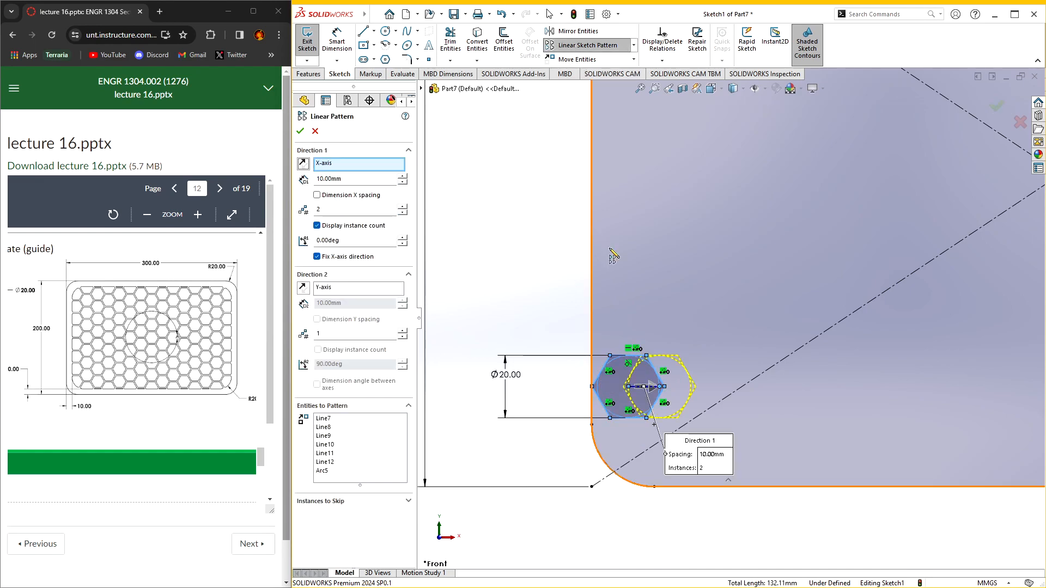
scroll(660, 297, up, 3)
ctrl+middle_drag(665, 270, 551, 341)
key(f)
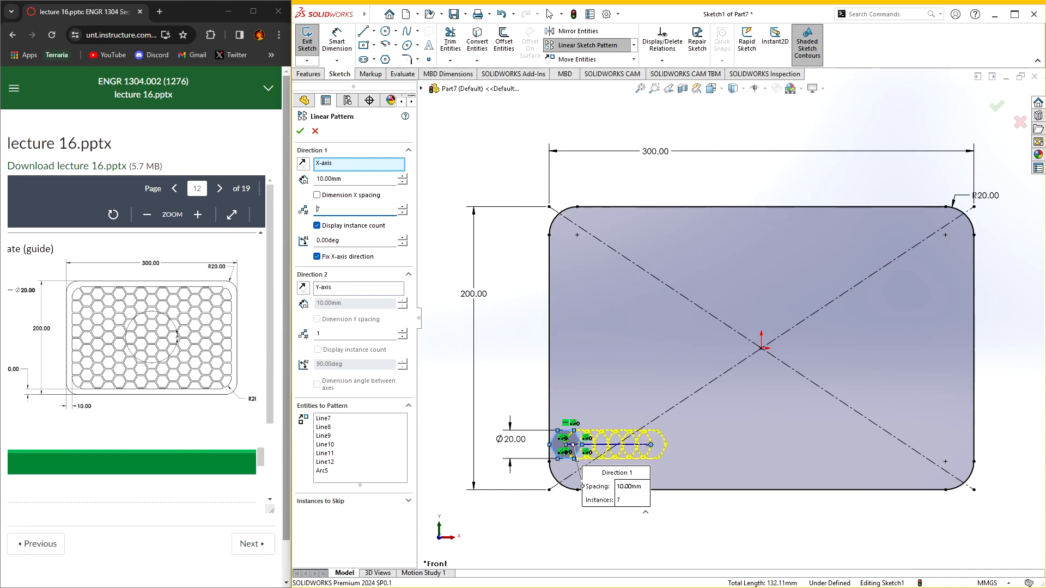
- Check the hexagon spacing in the lecture drawing and set the pattern's X-axis spacing to 38 mm
click(337, 181)
click(179, 330)
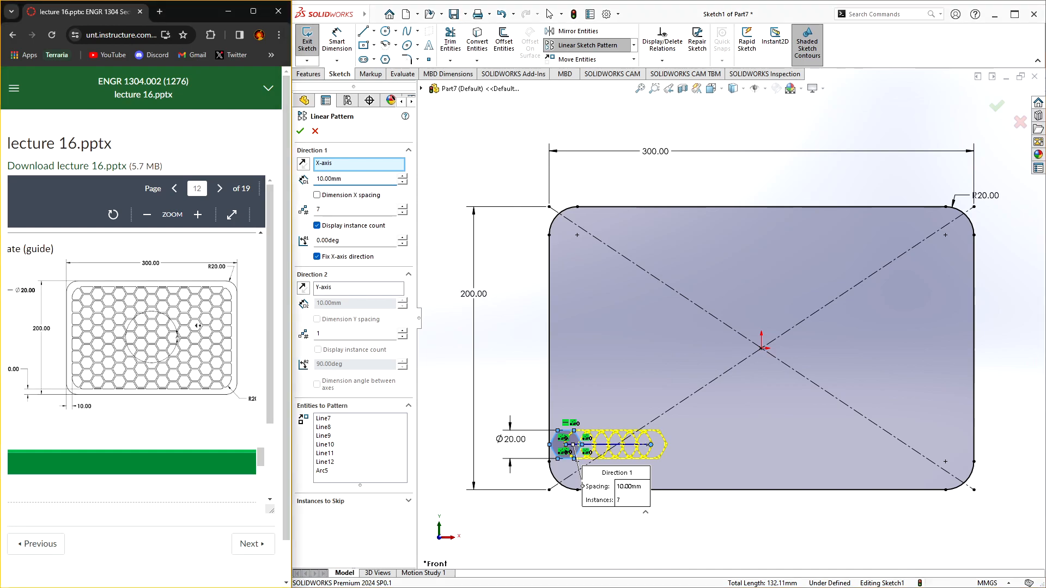
scroll(170, 331, left, 5)
scroll(204, 363, right, 3)
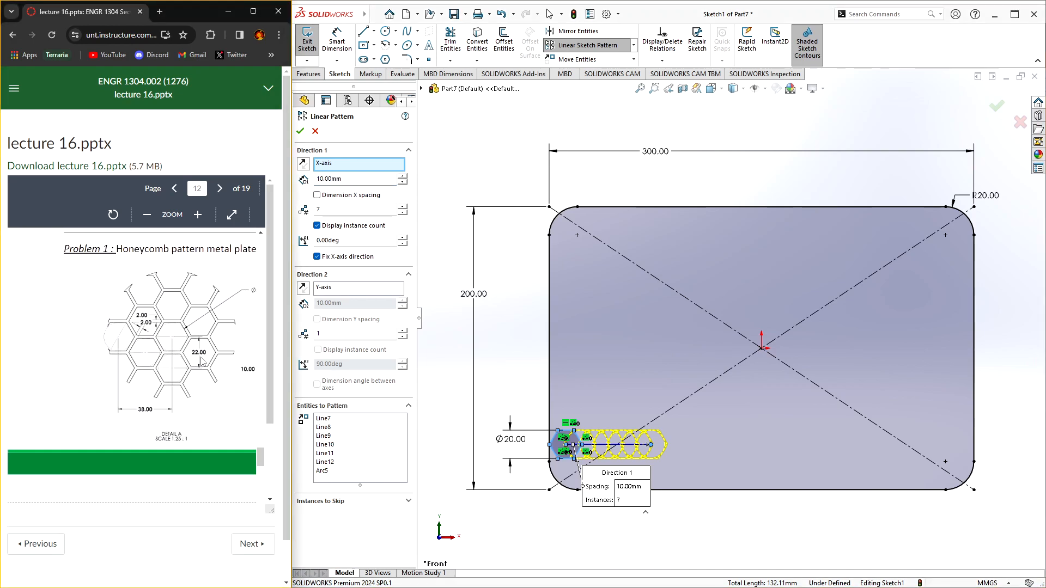
click(334, 181)
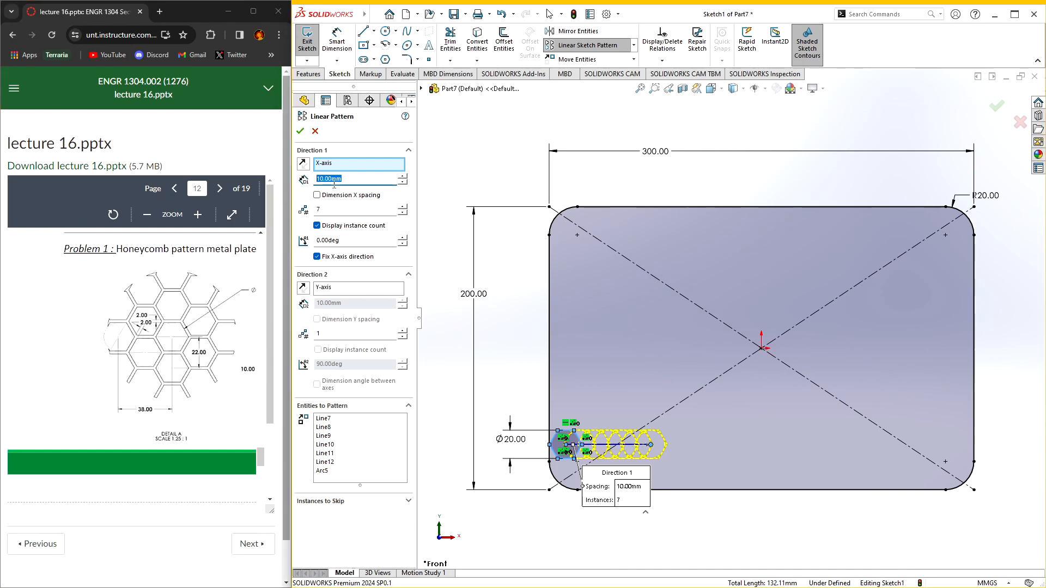
text(38)
key(Return)
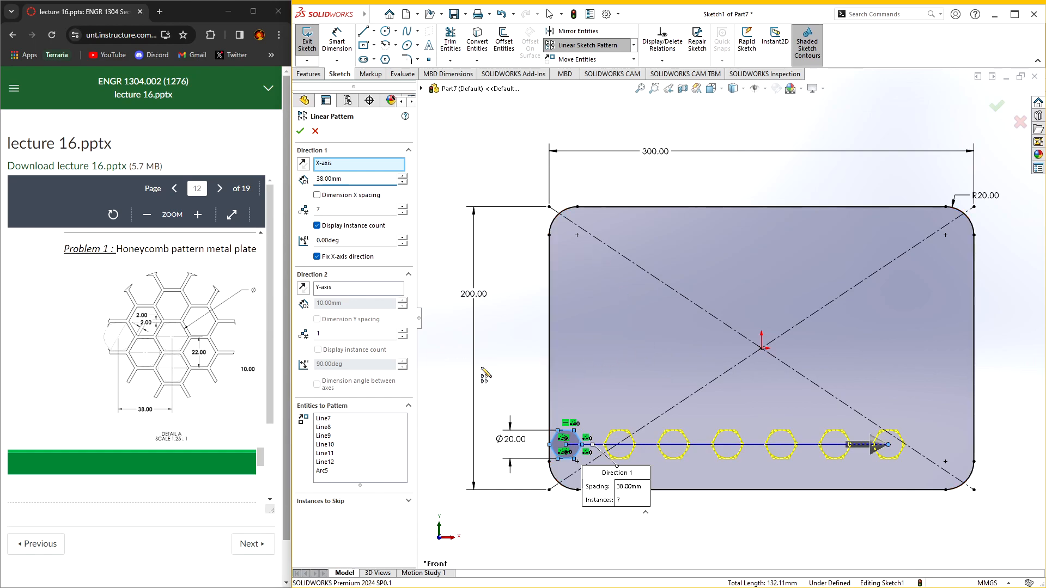
- Give the pattern's Y-axis direction 9 instances spaced 22 mm apart, using the lecture drawing as reference
scroll(196, 364, right, 5)
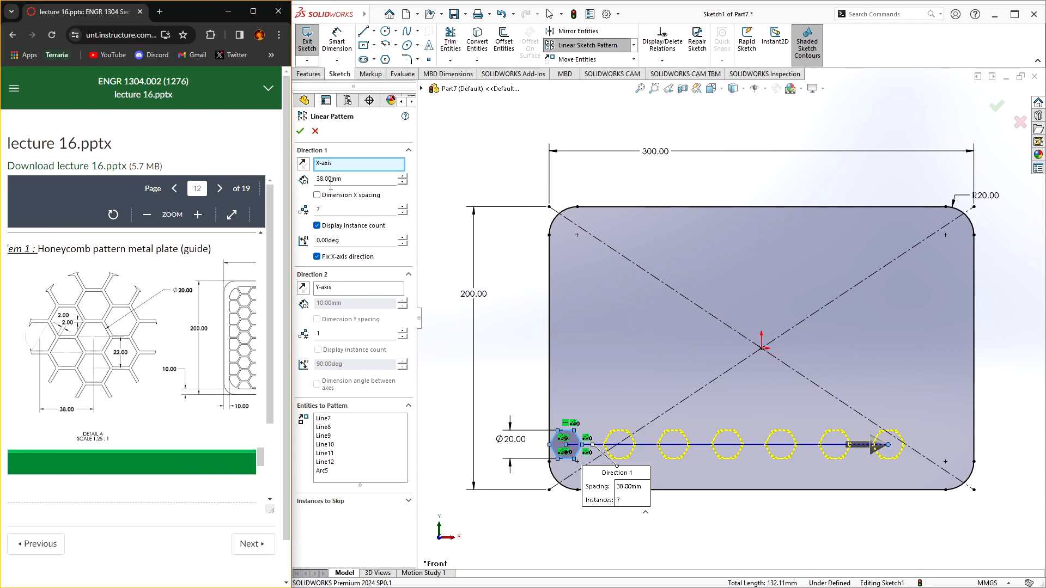
click(335, 334)
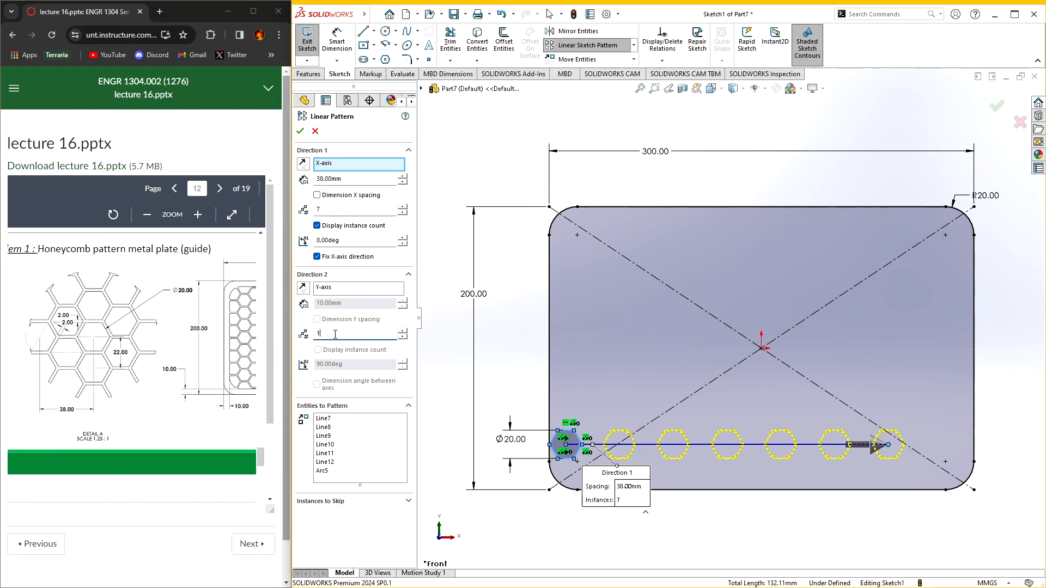
scroll(195, 362, right, 5)
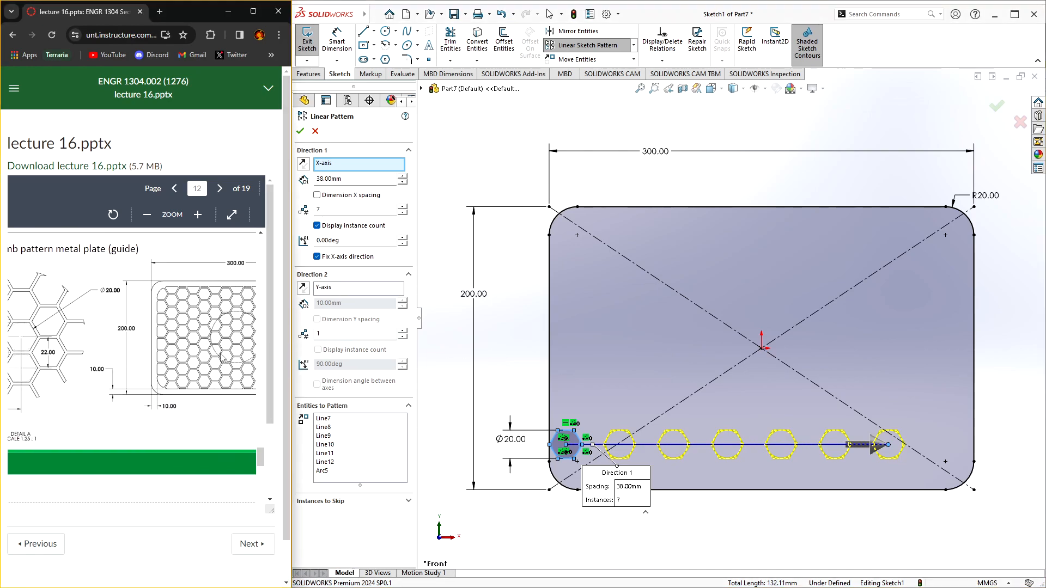
scroll(243, 347, right, 3)
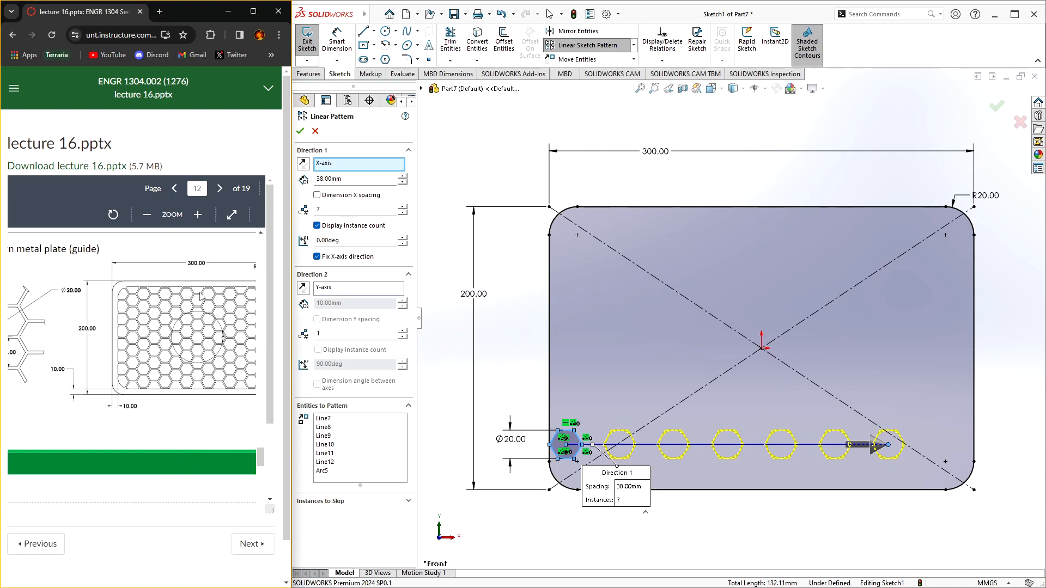
double_click(333, 335)
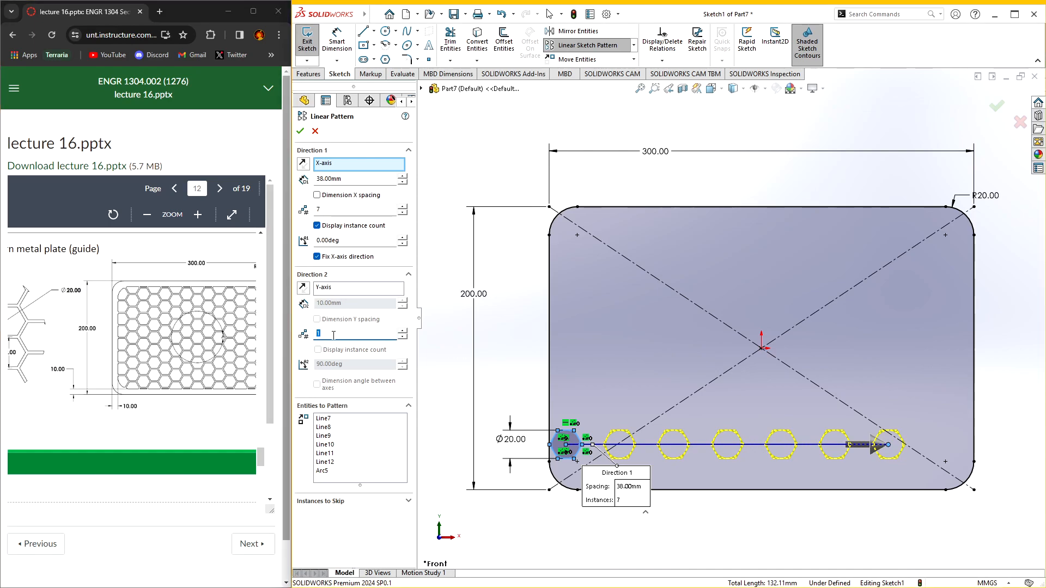
text(9)
double_click(330, 304)
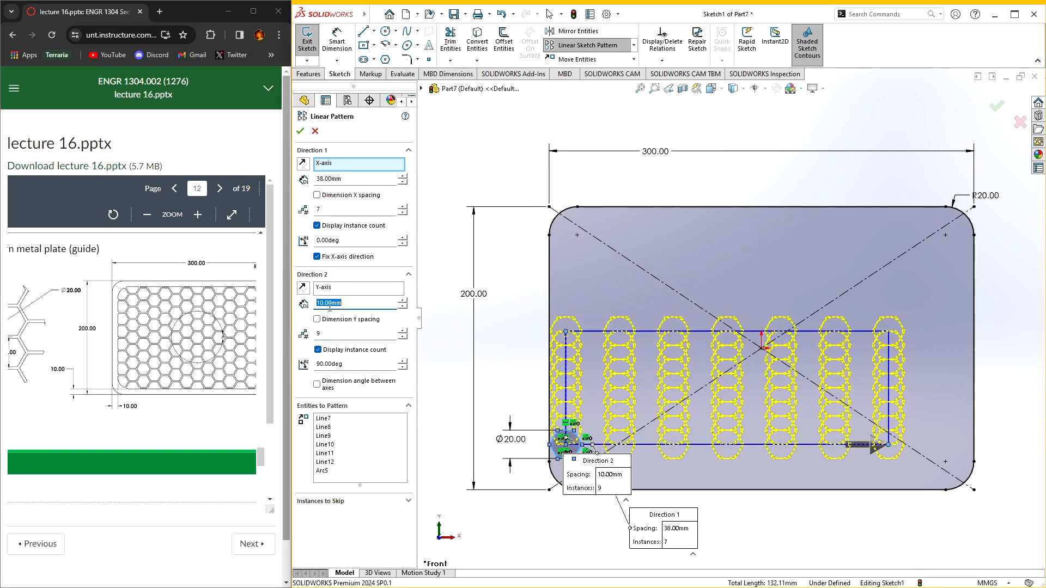
key(Return)
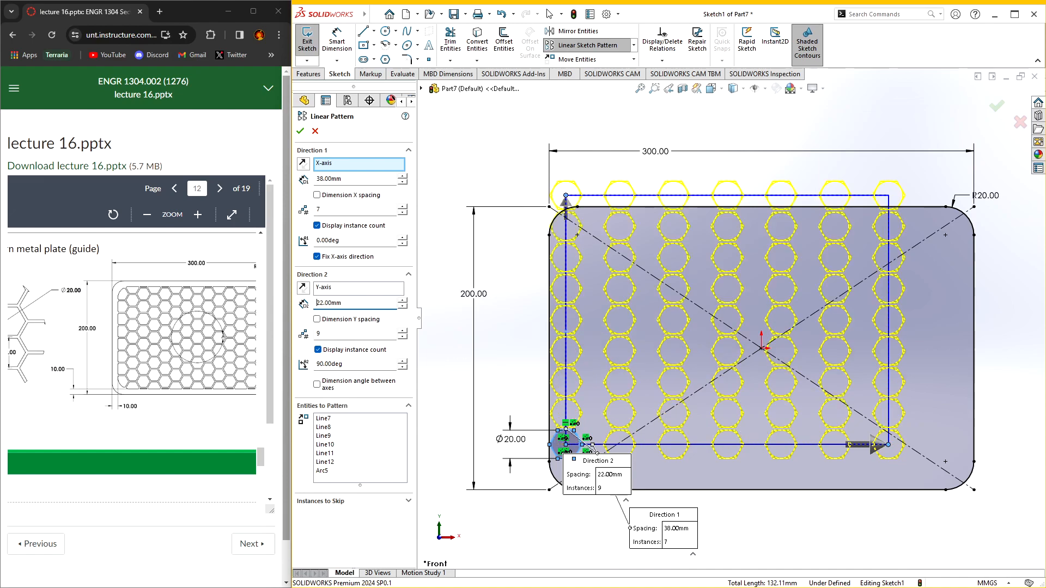
- Apply the linear sketch pattern of hexagons and look over the grid on the plate
click(305, 132)
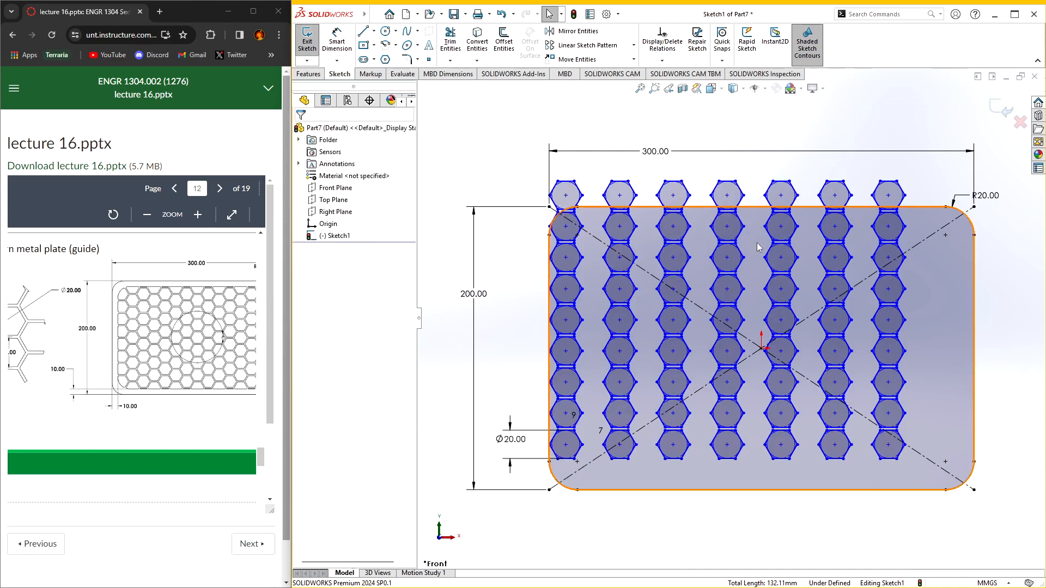
scroll(544, 336, up, 2)
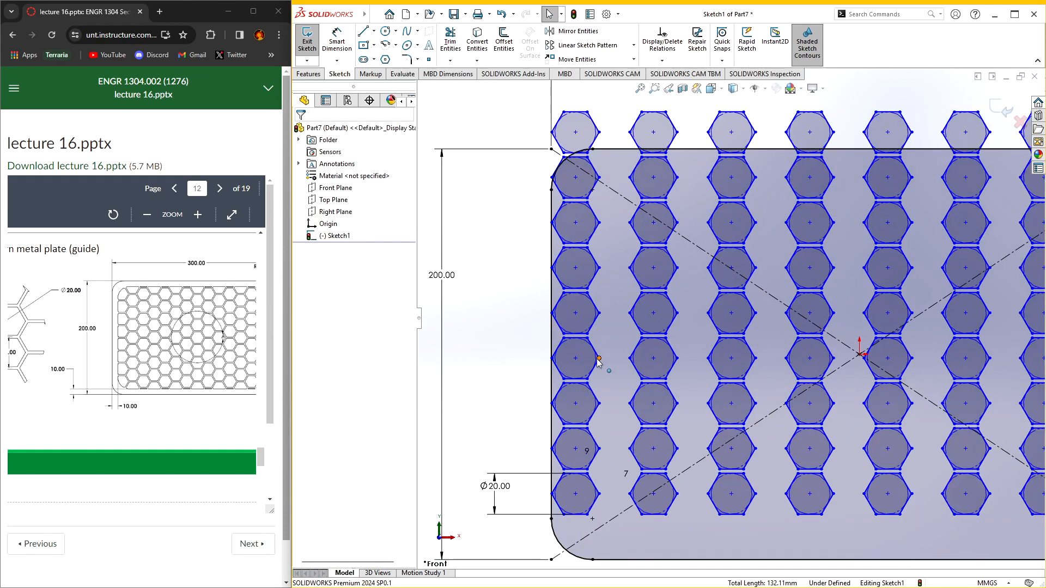
scroll(539, 550, down, 1)
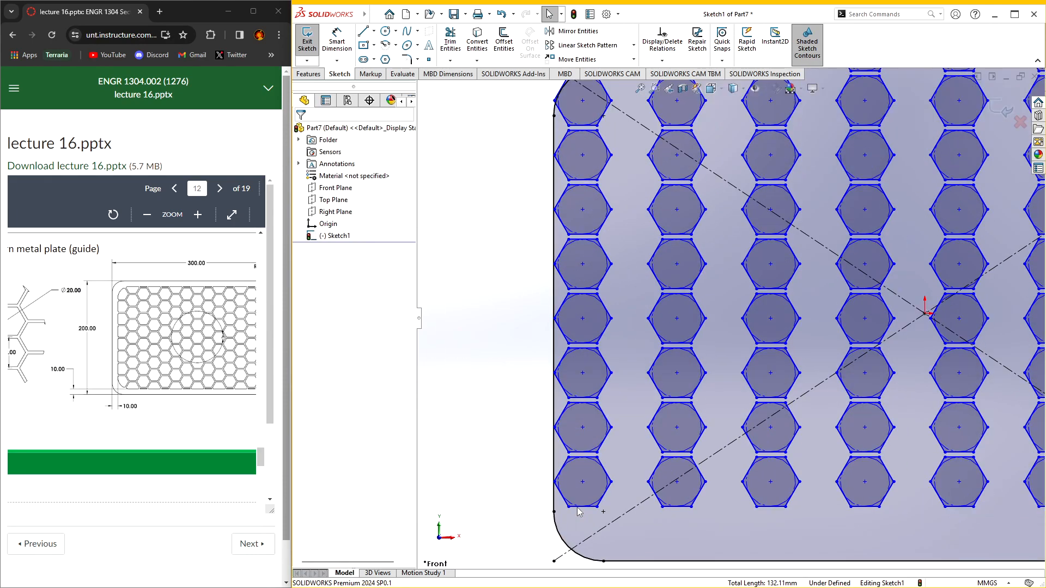
scroll(589, 500, up, 2)
scroll(590, 500, down, 2)
scroll(599, 488, up, 3)
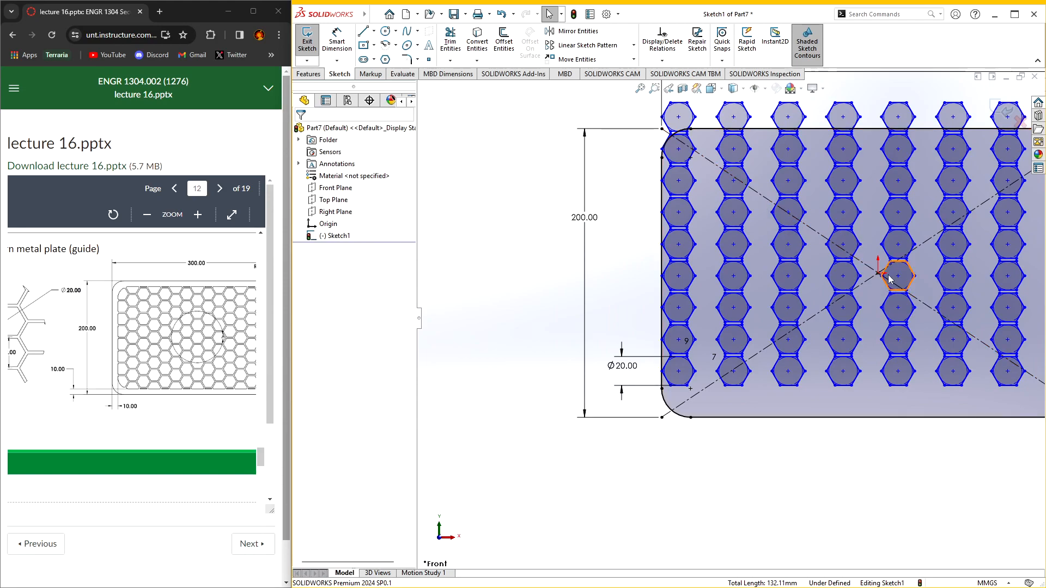
scroll(689, 373, up, 3)
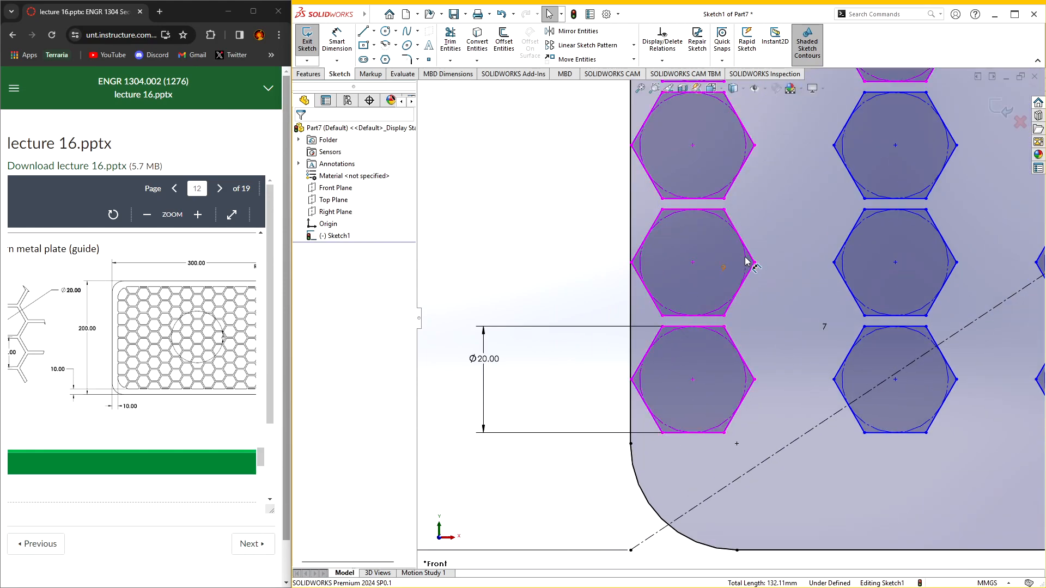
- Check the distance between the centre points of the two lowest hexagons in the first column
click(337, 40)
key(Escape)
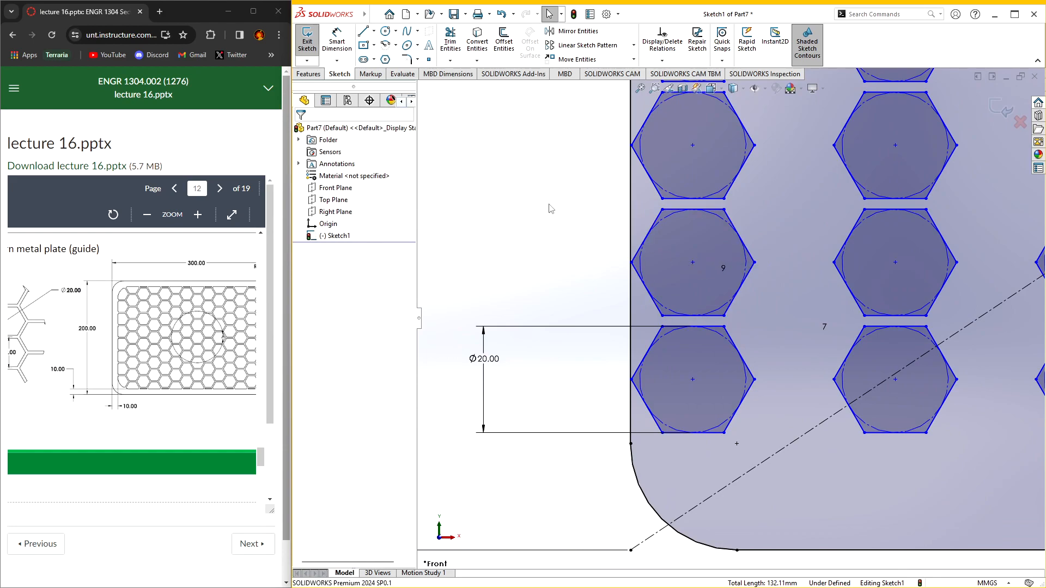
click(692, 262)
ctrl+click(692, 379)
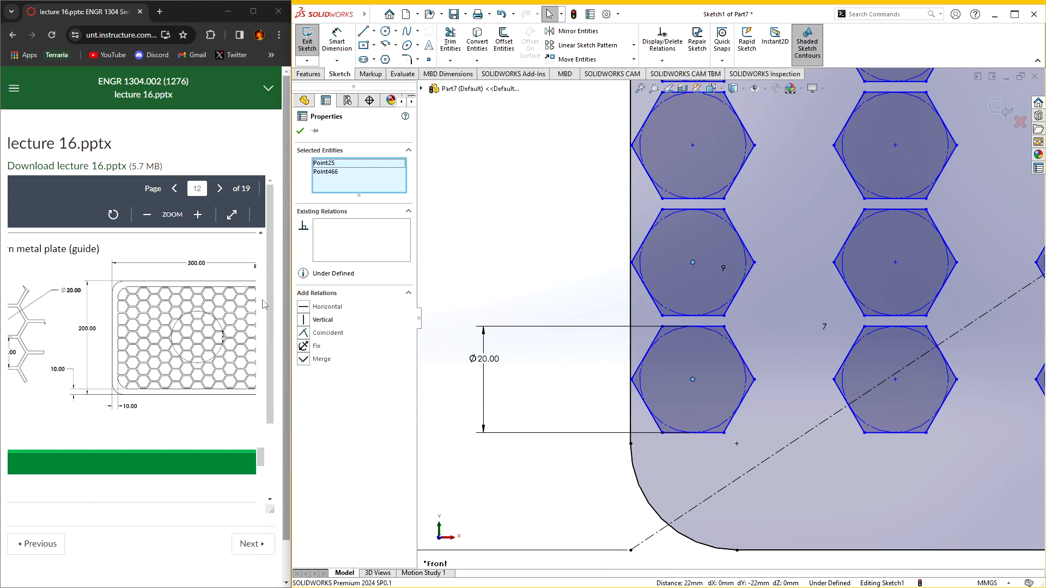
click(580, 270)
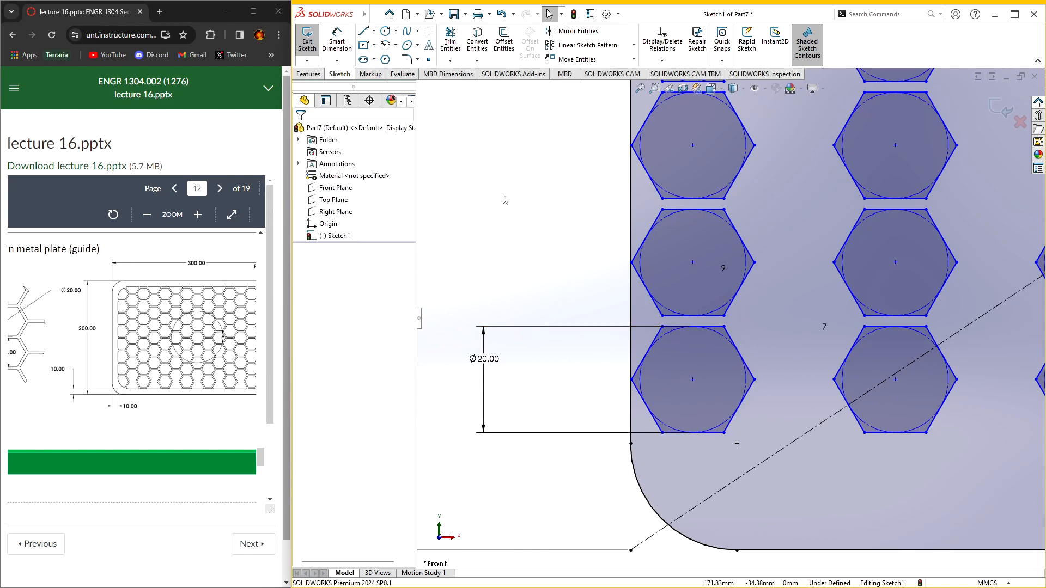
- Dimension the vertical gap between the two lowest hexagons of the first column at 2 mm
click(337, 41)
click(691, 319)
click(703, 327)
click(724, 291)
click(703, 309)
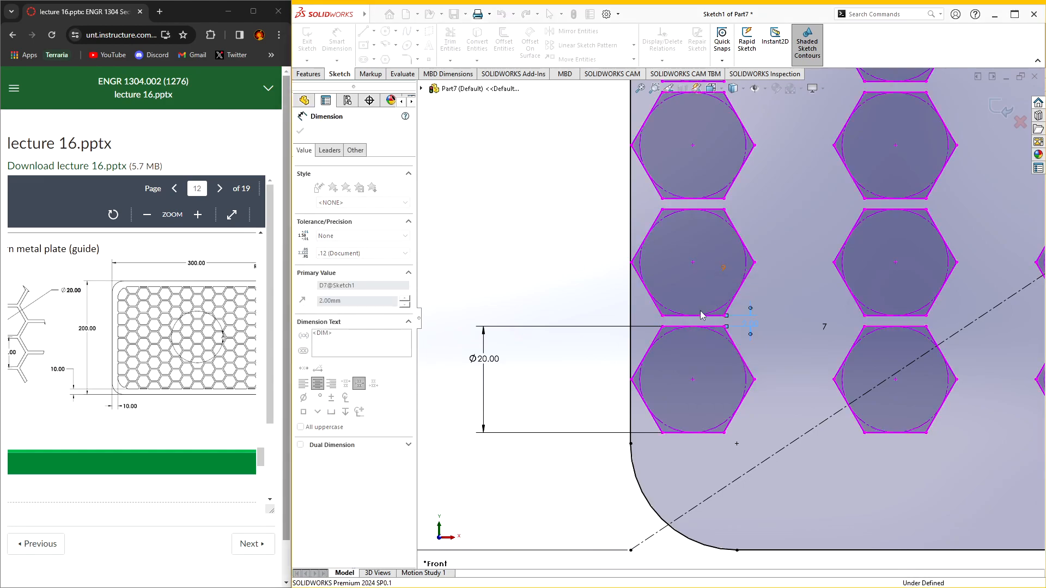
click(300, 131)
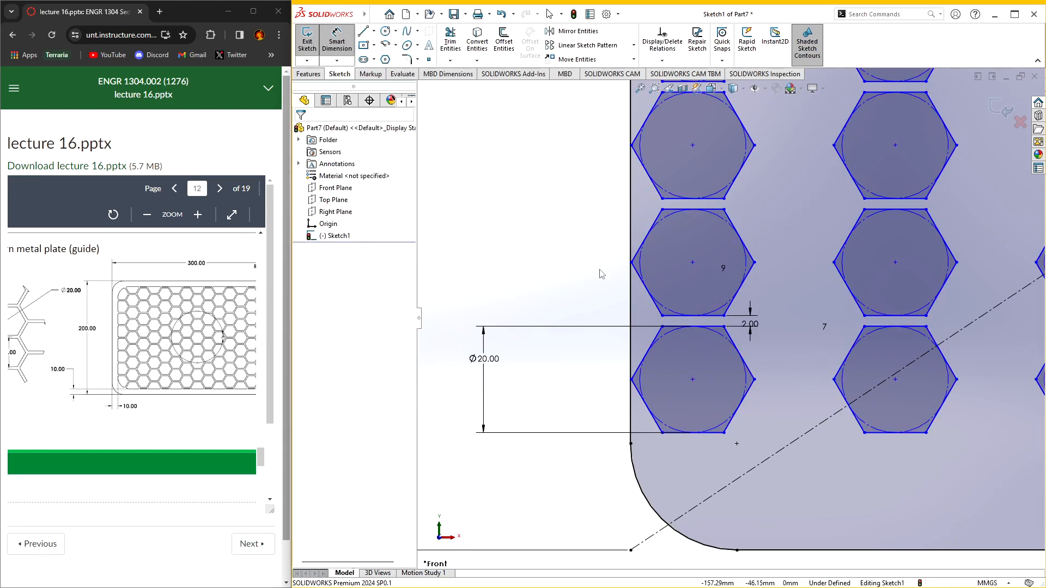
scroll(683, 318, up, 2)
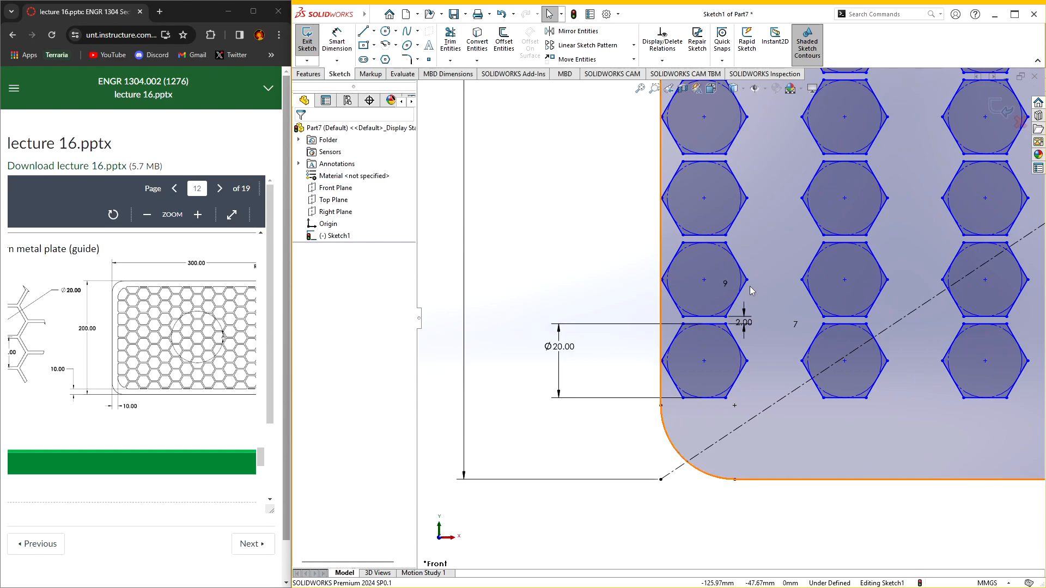
- Make the centre point of the pattern's middle hexagon coincident with the sketch origin
mouse_move(747, 279)
mouse_down()
mouse_move(732, 282)
mouse_move(741, 316)
mouse_move(752, 303)
mouse_move(742, 309)
mouse_up()
scroll(842, 289, up, 5)
scroll(841, 288, down, 4)
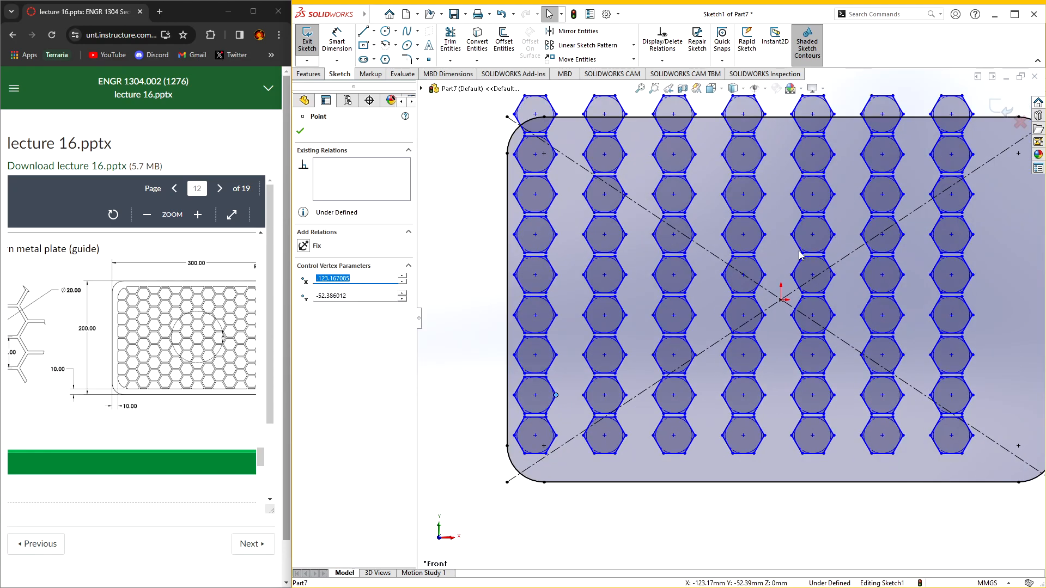
click(743, 274)
ctrl+click(781, 300)
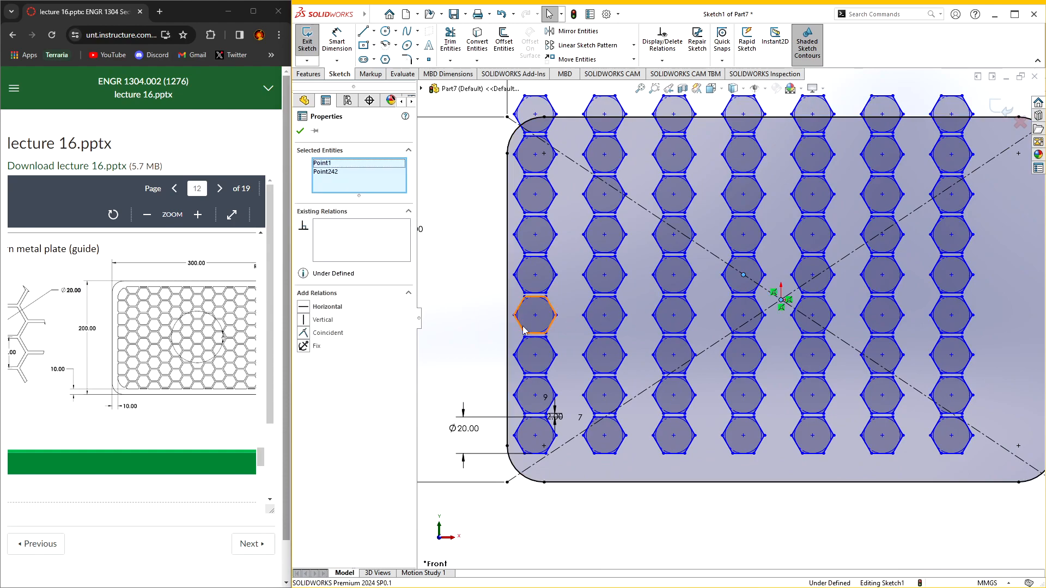
click(303, 332)
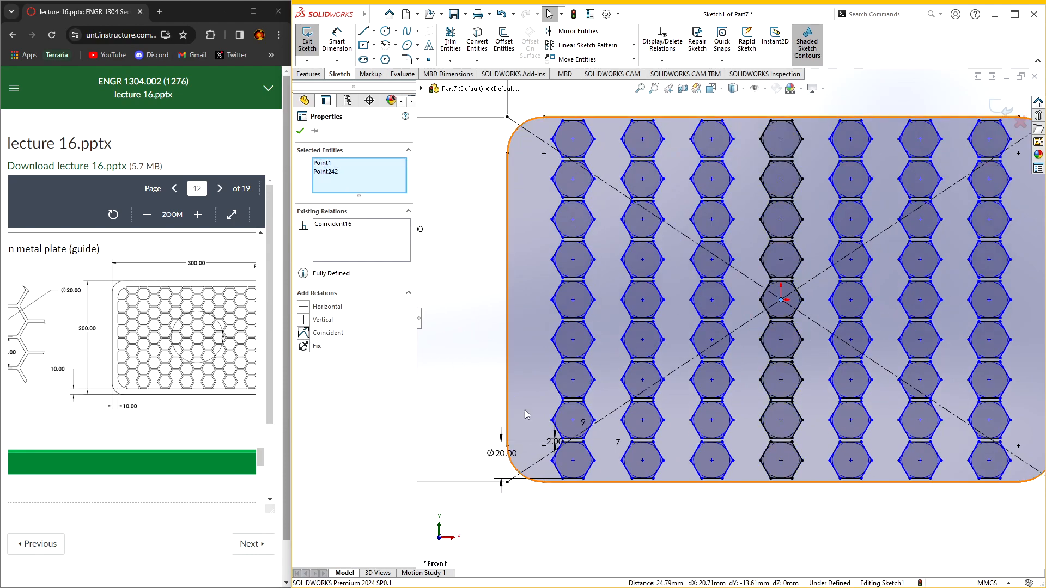
click(708, 496)
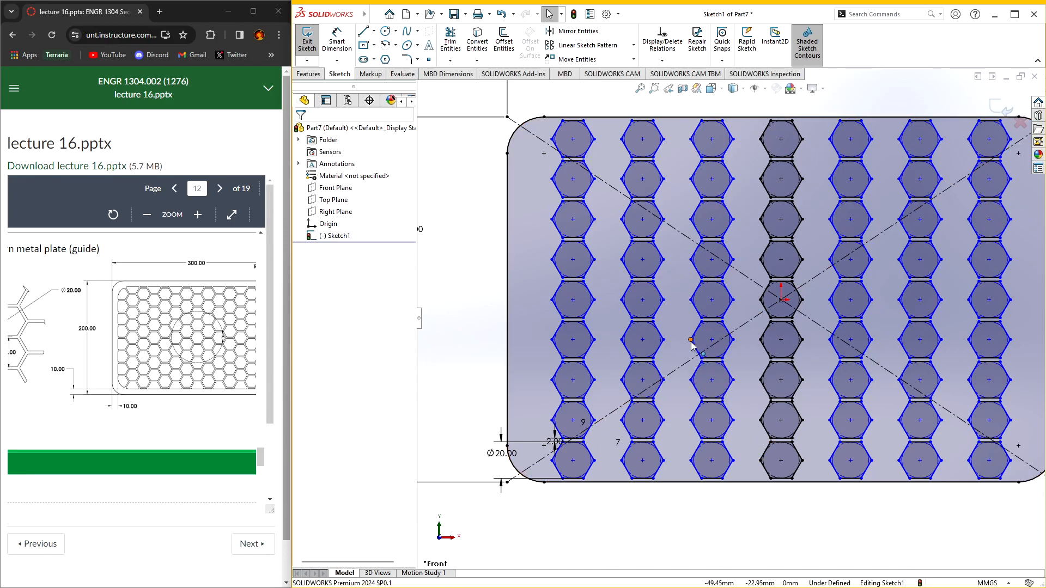
- Dimension the spacing between the centres of the first two hexagons in the bottom row at 38 mm
click(337, 41)
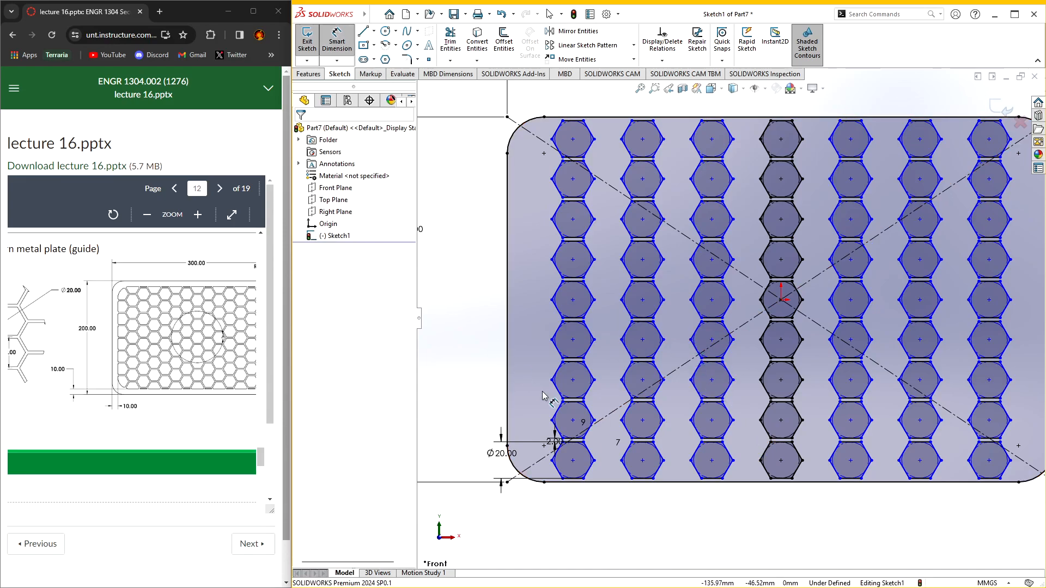
click(572, 462)
click(643, 461)
click(621, 516)
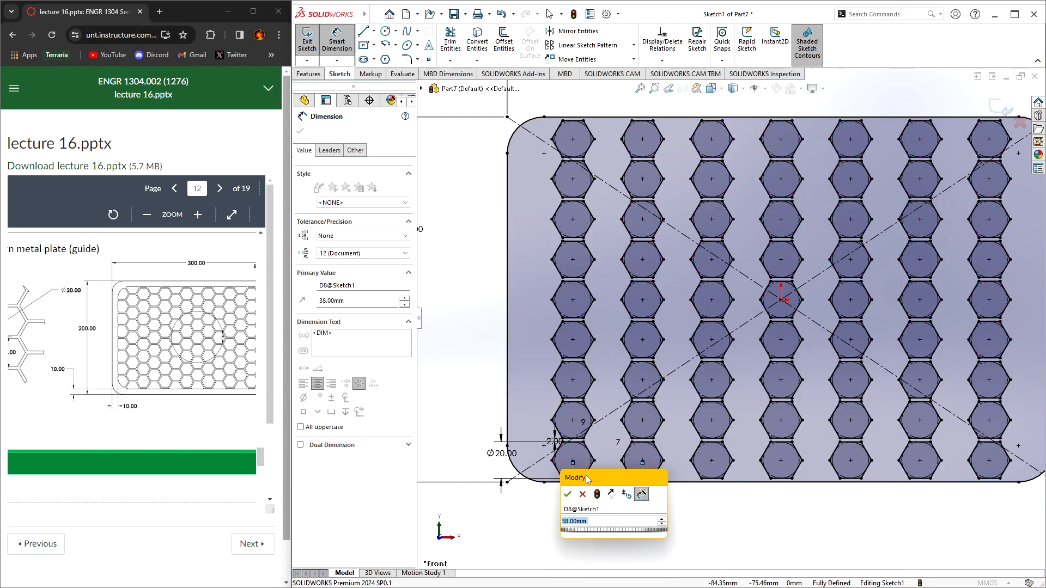
click(567, 494)
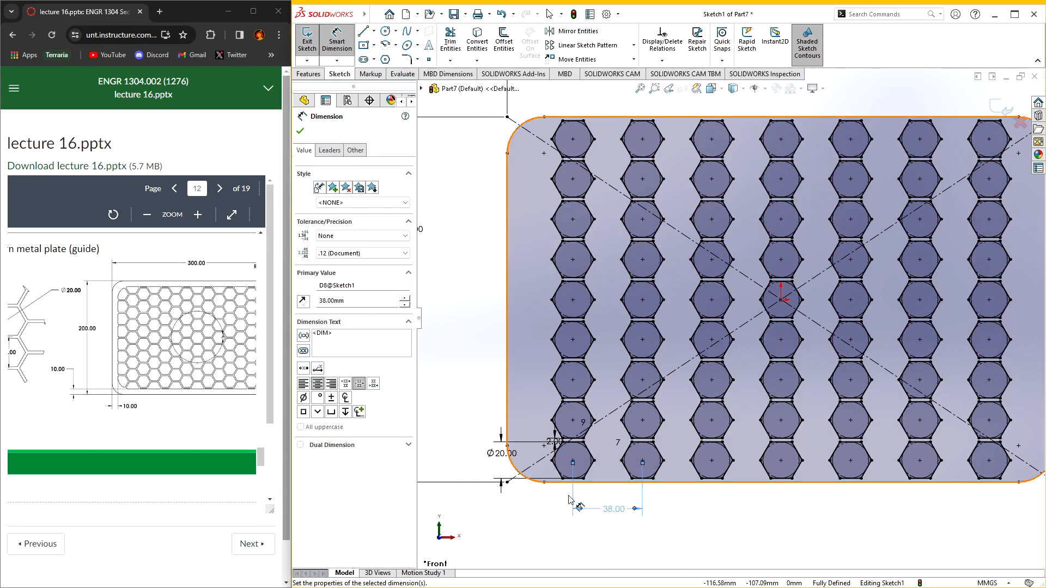
click(742, 539)
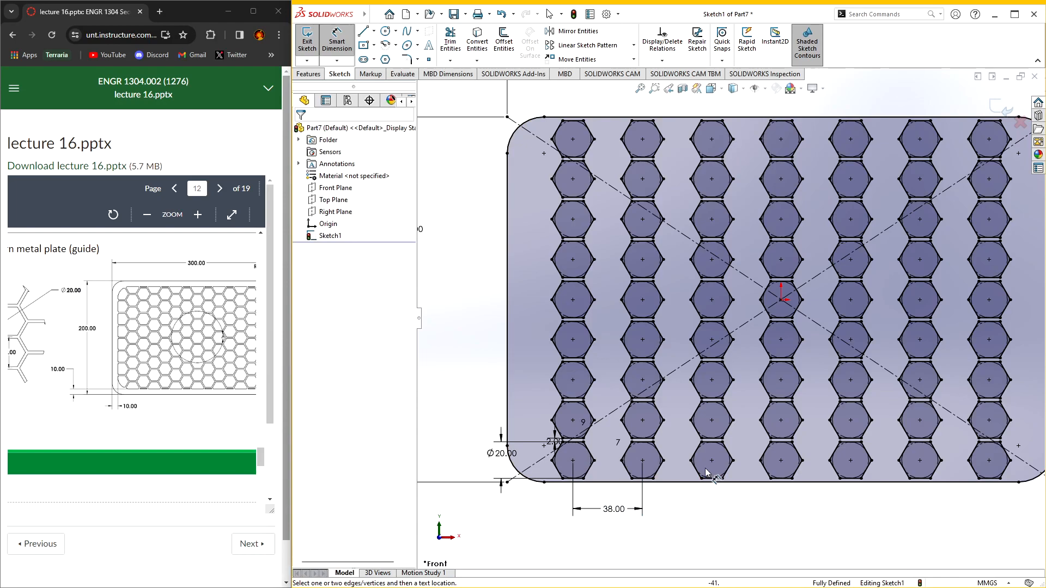
- Sketch a six-sided polygon with an inscribed circle about 13.67 mm in diameter, between the plate's left edge and the first column's two lowest hexagons
click(385, 59)
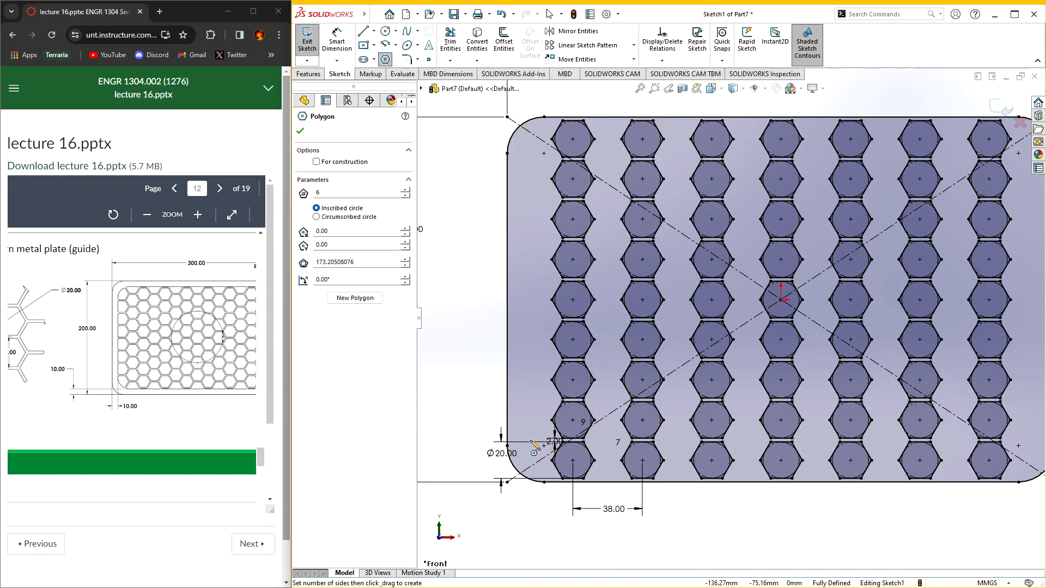
scroll(535, 449, down, 2)
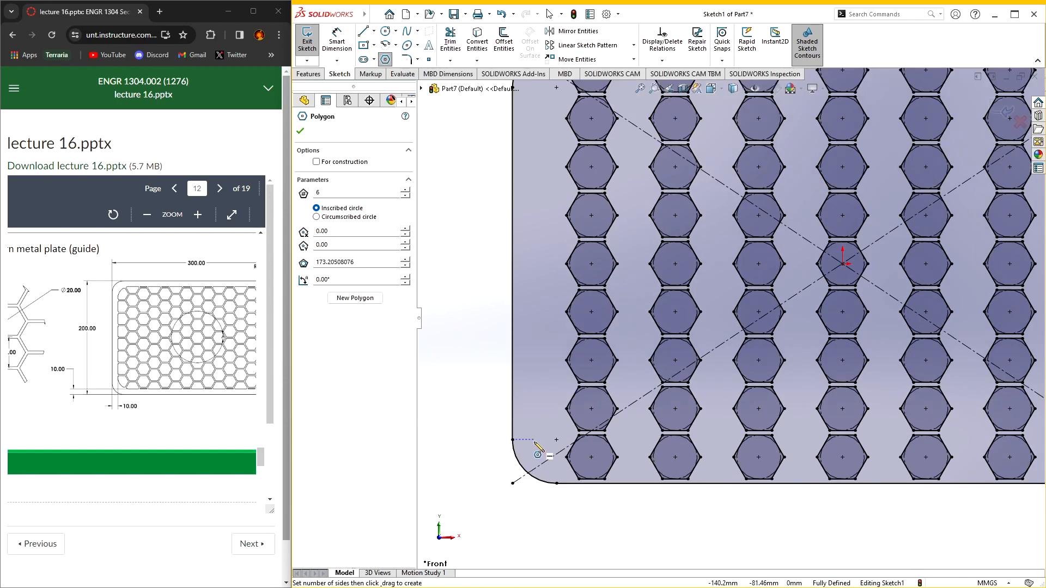
drag(551, 412, 557, 427)
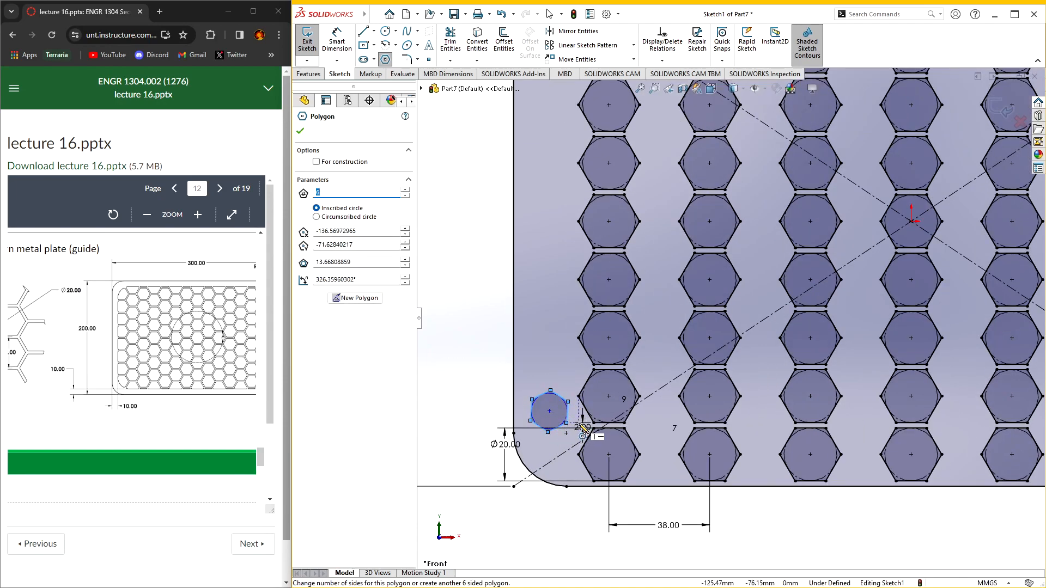
click(300, 130)
- Make the upper edge of the new hexagon horizontal
scroll(515, 417, down, 2)
key(Escape)
click(579, 387)
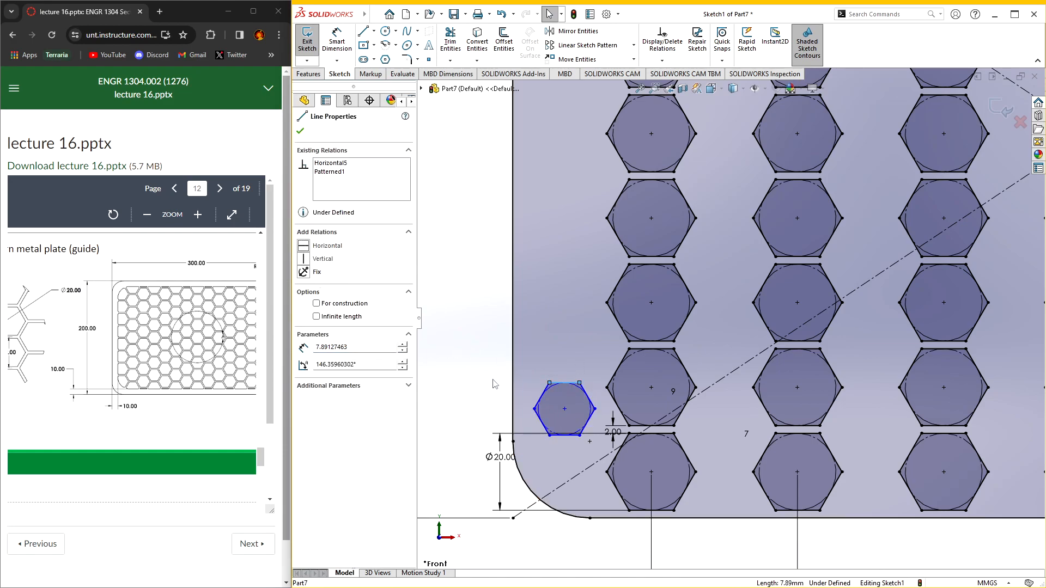
key(Escape)
- Dimension the new hexagon's inscribed circle to 20 mm in diameter
click(338, 35)
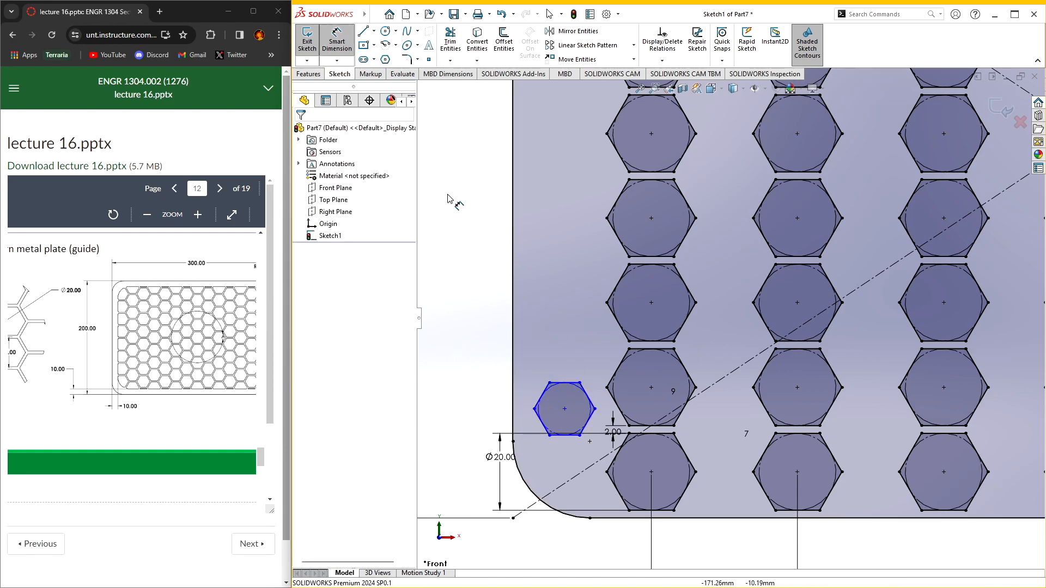
click(555, 391)
click(474, 377)
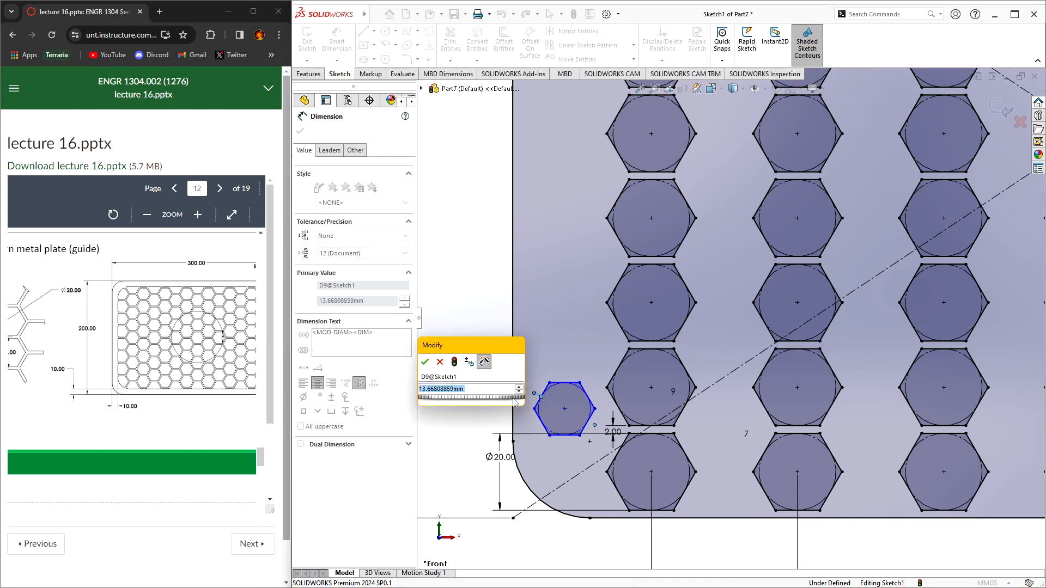
key(Return)
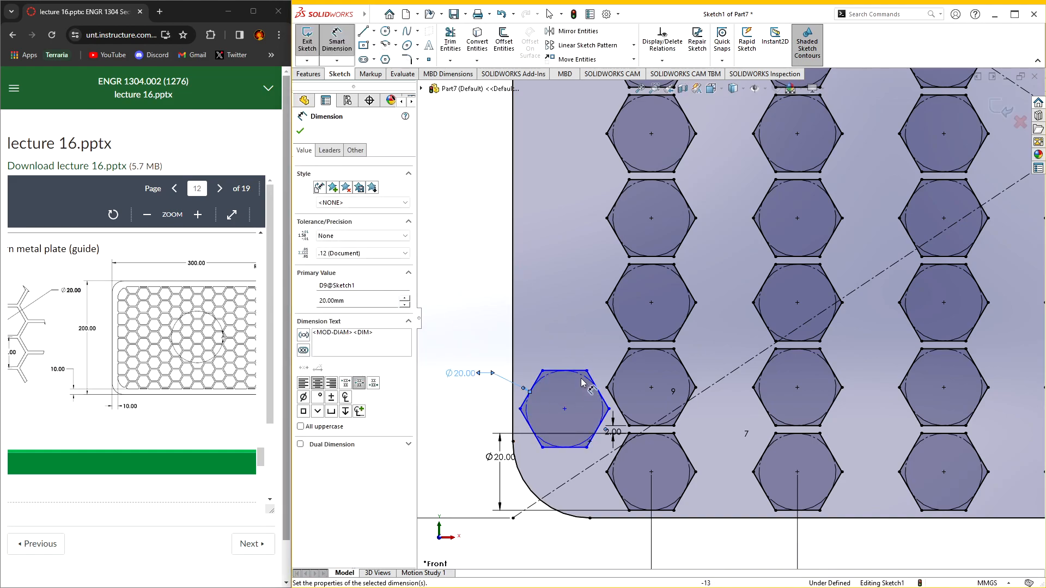
- Set the gap between the new hexagon's upper-right edge and the facing edge of the first column's second-lowest hexagon to 2 mm
click(603, 398)
click(617, 406)
click(630, 406)
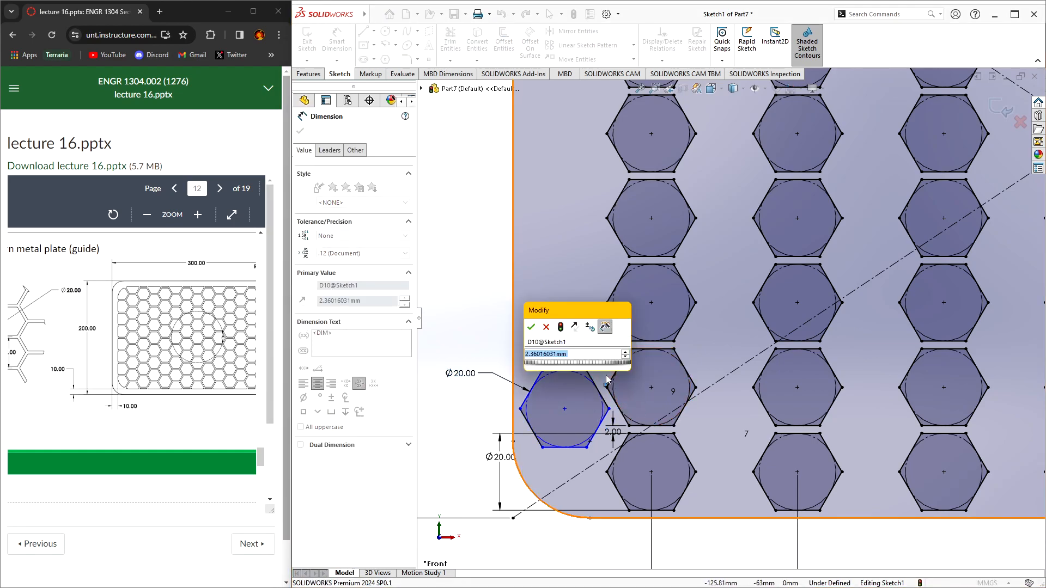
text(2)
key(Return)
- Set the gap between the new hexagon's lower-right edge and the facing edge of the first column's lowest hexagon to 2 mm
click(598, 429)
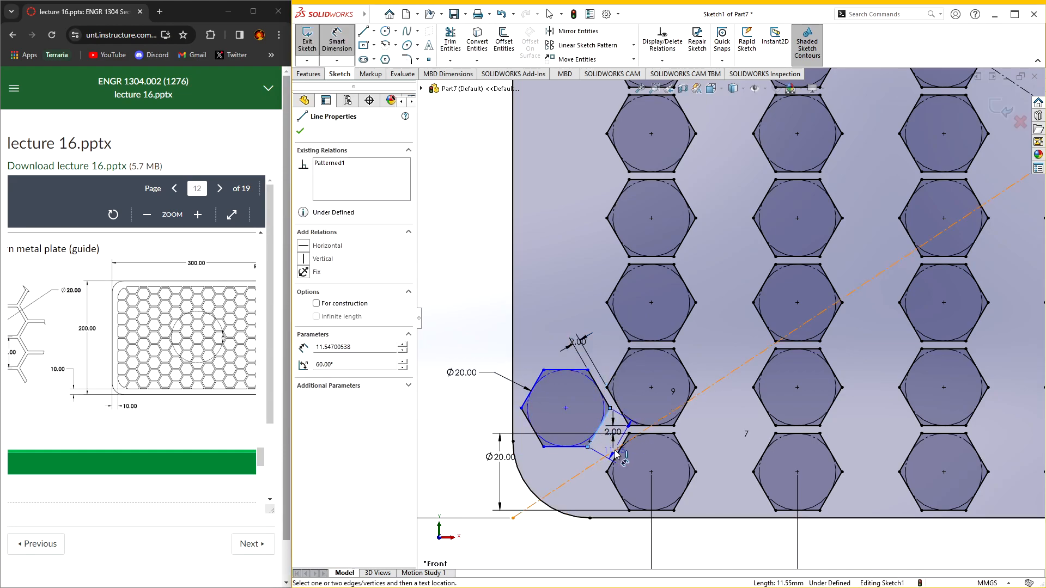
click(616, 454)
click(548, 463)
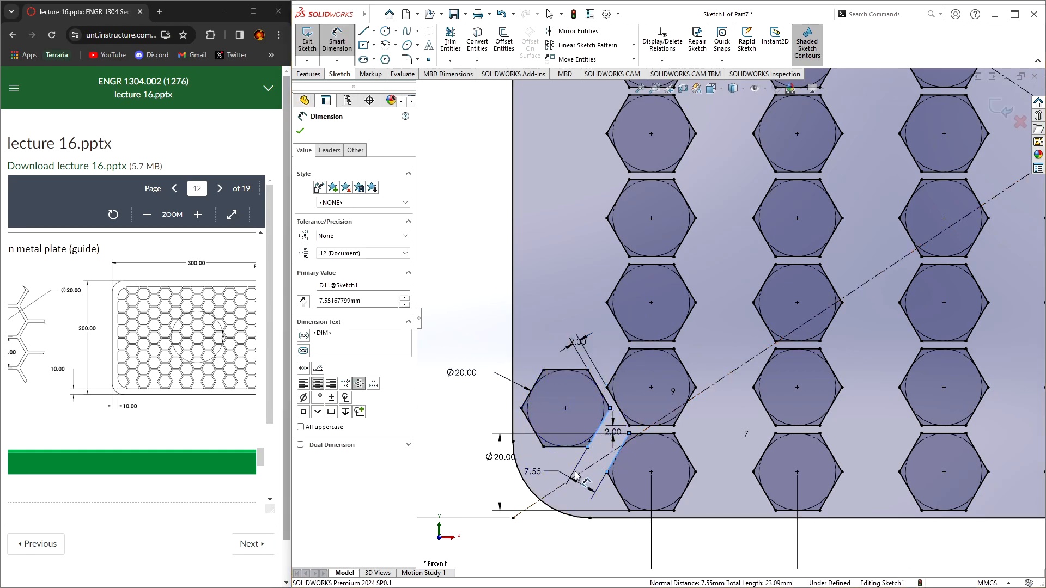
text(2)
key(Return)
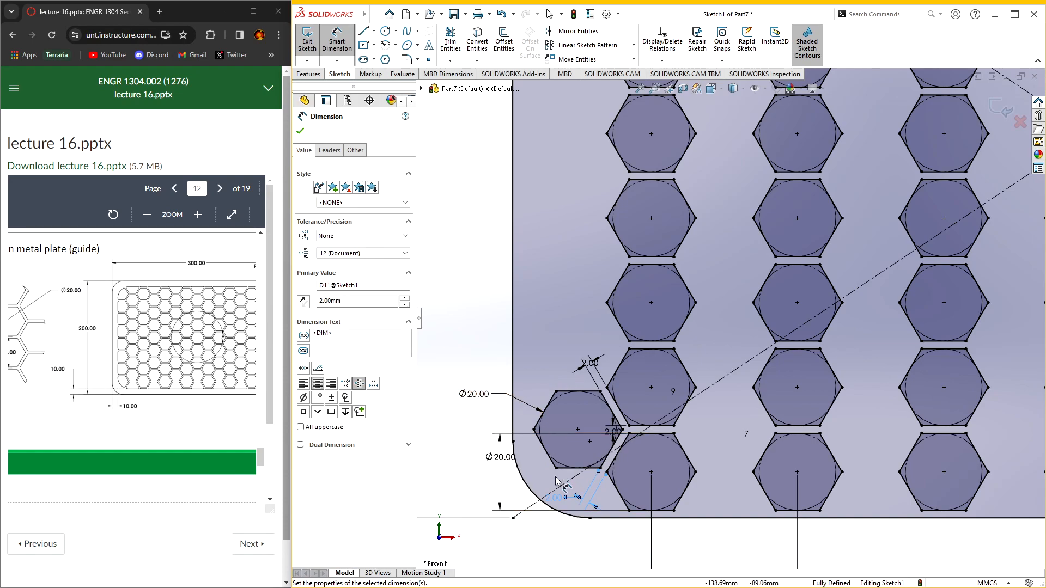
click(300, 132)
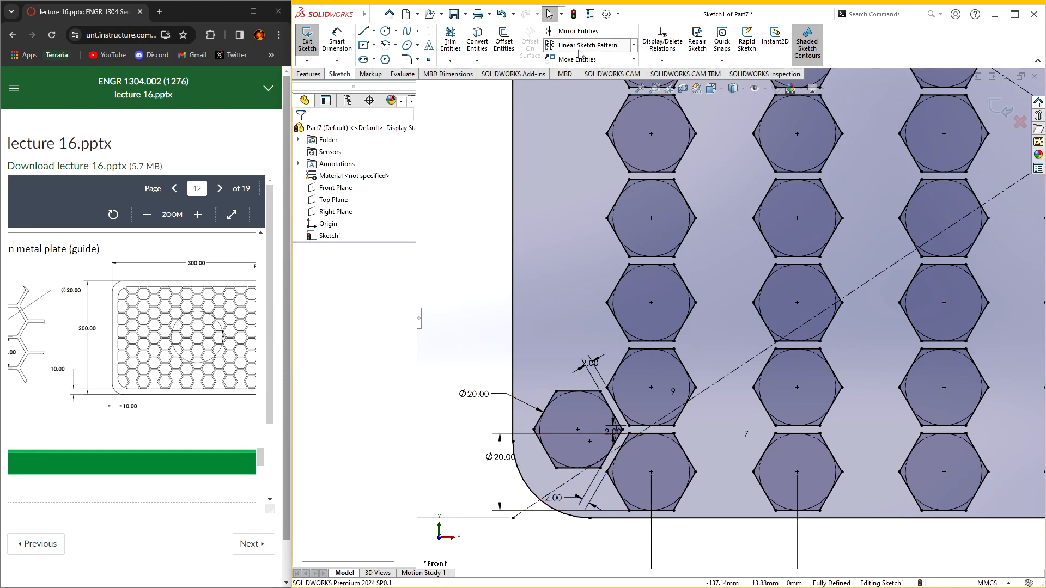
- Start a linear sketch pattern of the new corner hexagon's six edges and its inscribed circle
click(588, 46)
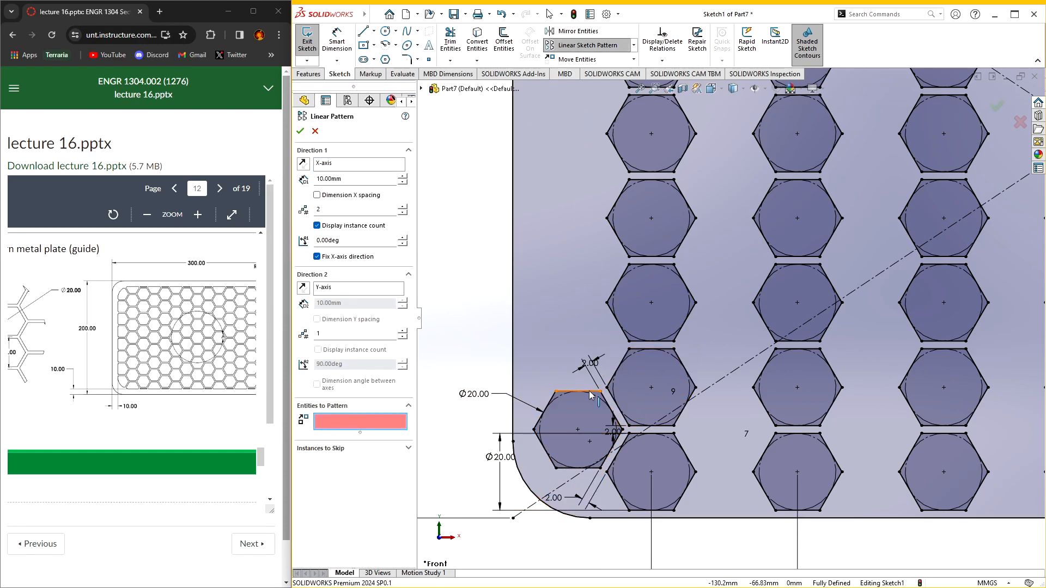
click(572, 391)
click(546, 409)
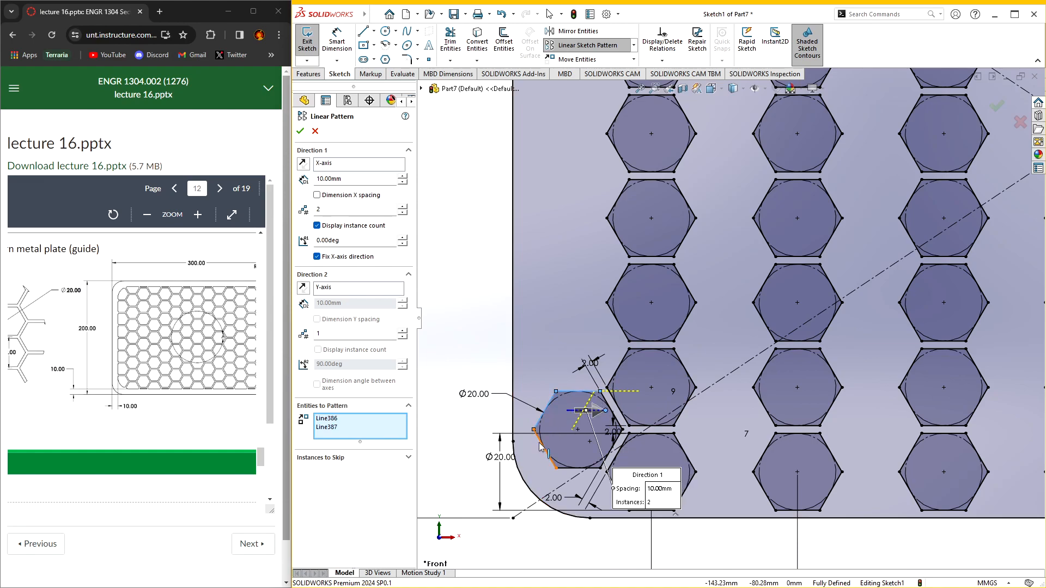
click(542, 446)
click(584, 468)
click(608, 449)
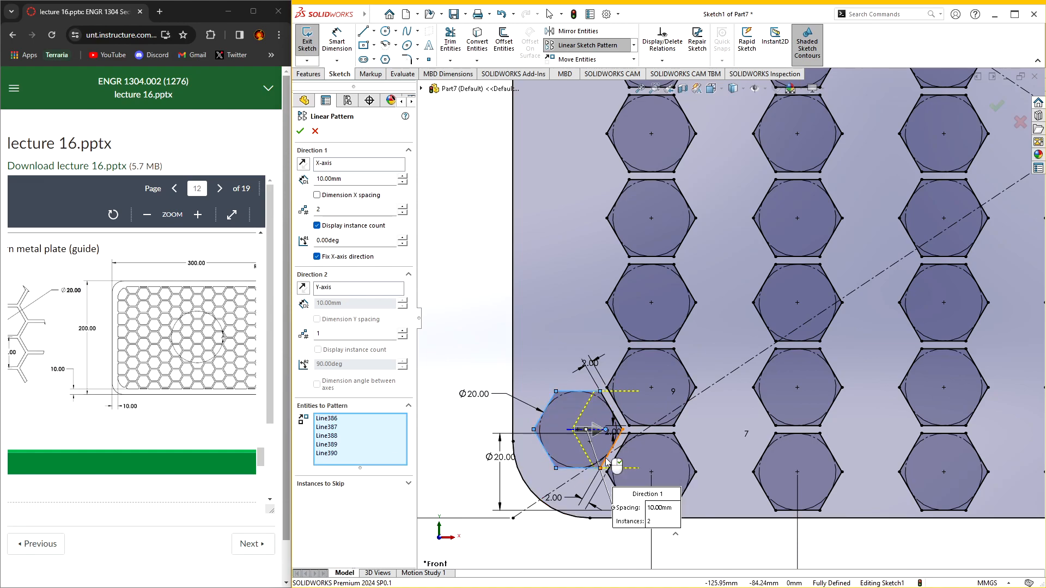
click(607, 411)
click(554, 406)
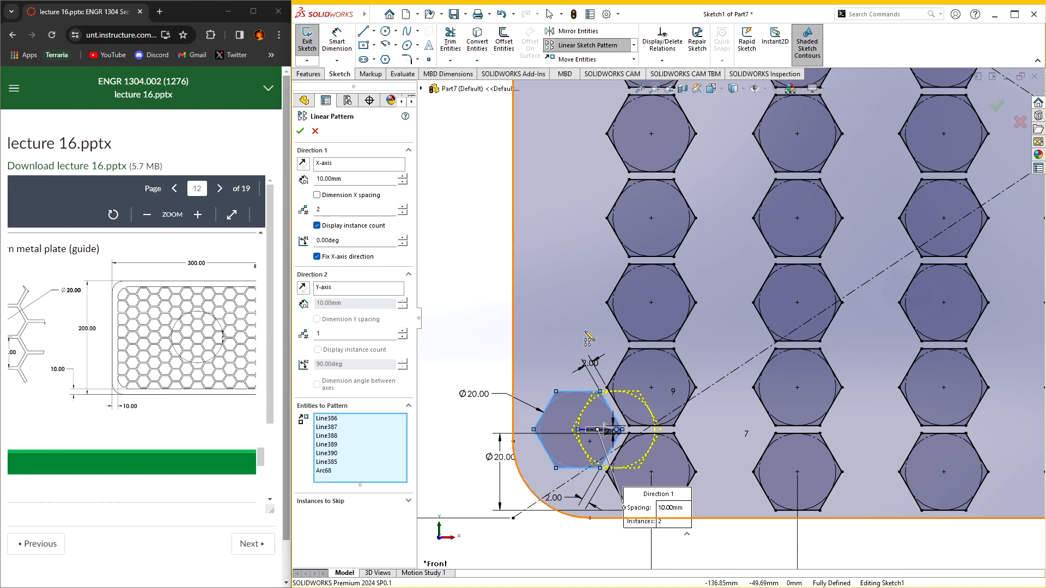
- Create the pattern with 8 instances at 38 mm spacing along X and 8 instances at 22 mm along Y, displaying the Y instance count
scroll(552, 325, up, 4)
mouse_move(845, 308)
ctrl+middle_down()
mouse_move(688, 377)
mouse_move(711, 352)
ctrl+middle_up()
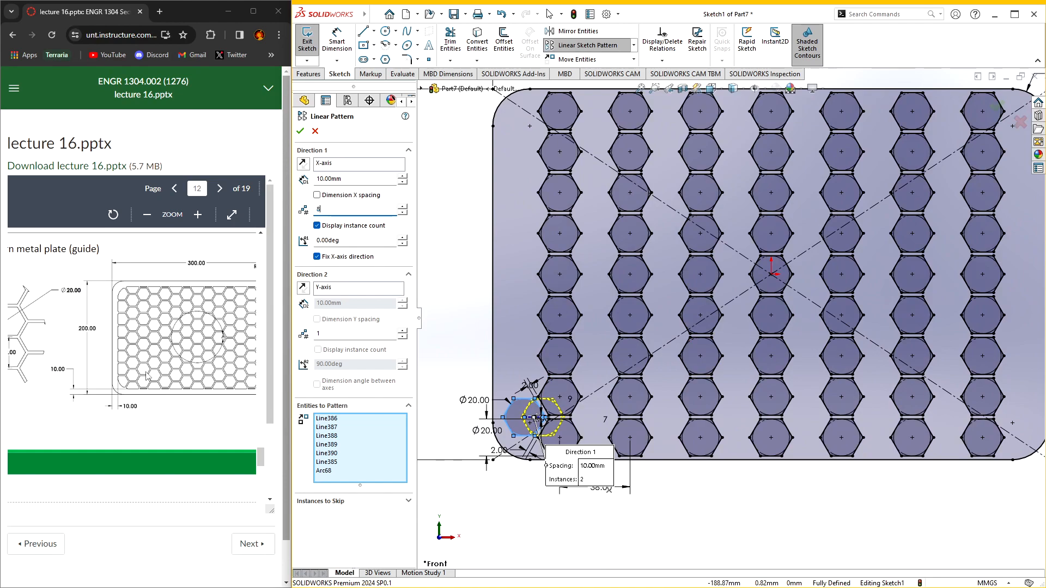
click(347, 333)
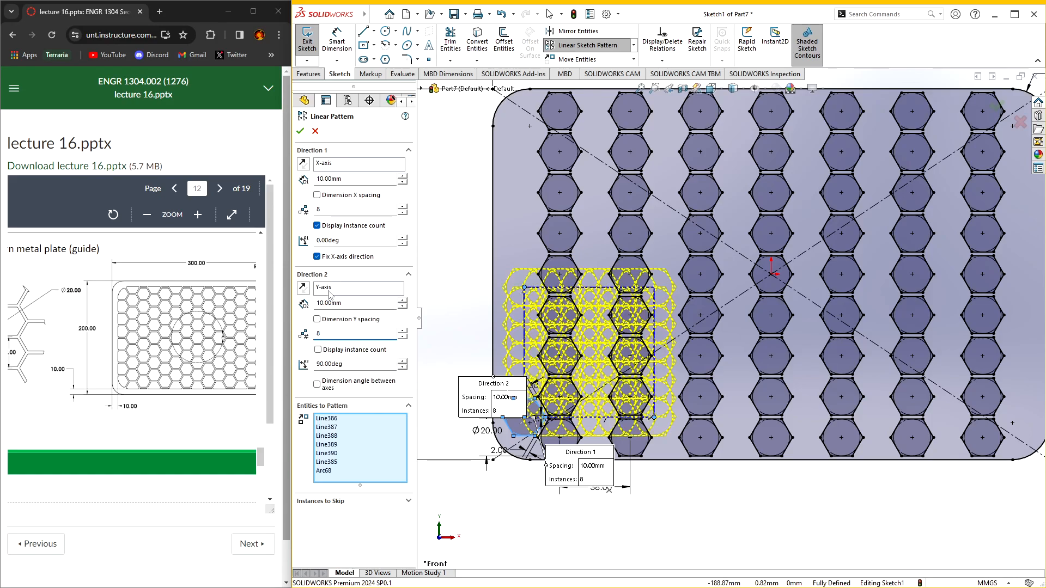
click(342, 303)
text(2)
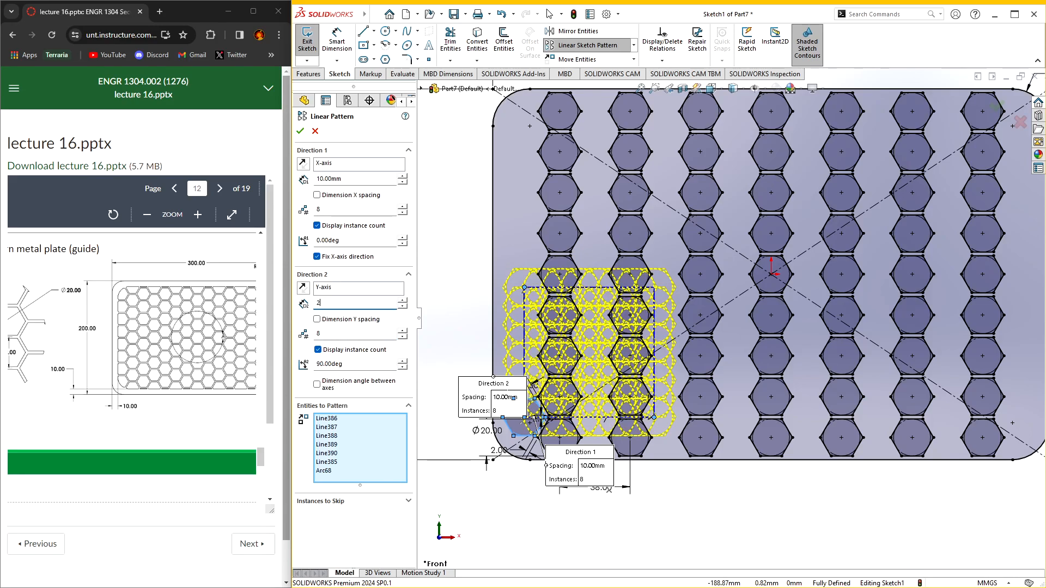
text(2)
key(Return)
click(335, 178)
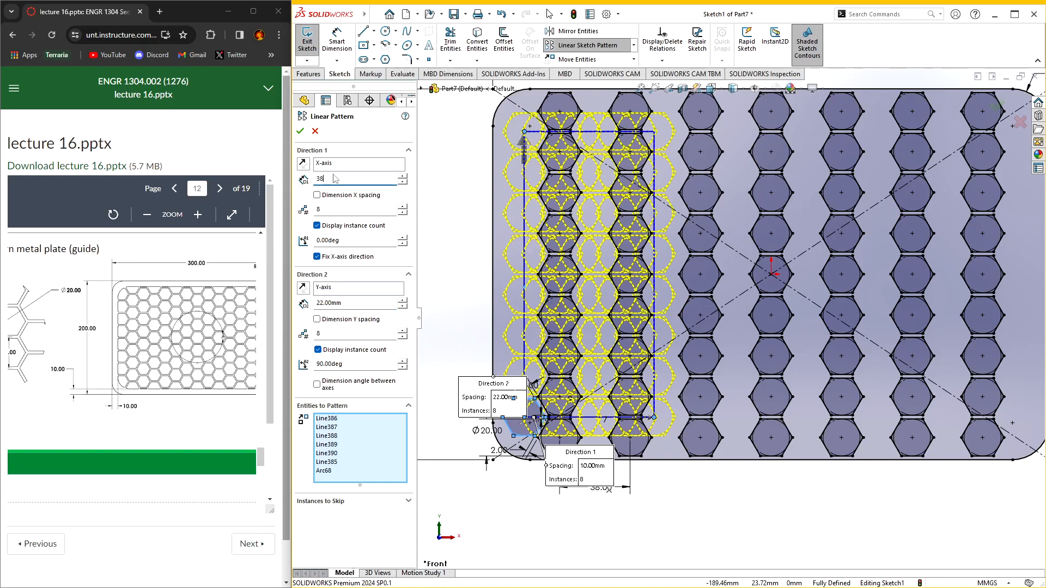
text(38)
key(Return)
scroll(733, 360, up, 1)
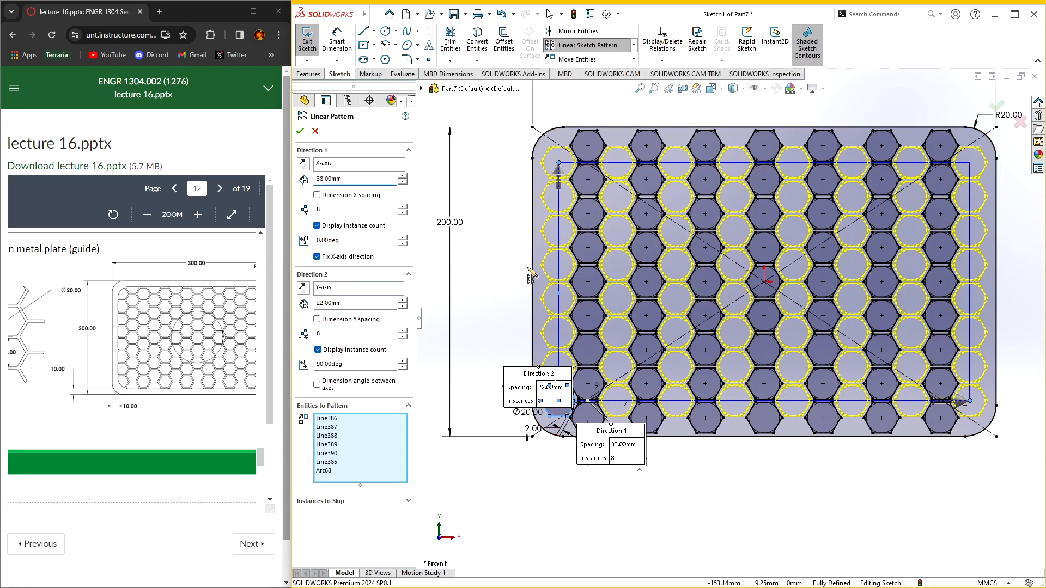
key(Return)
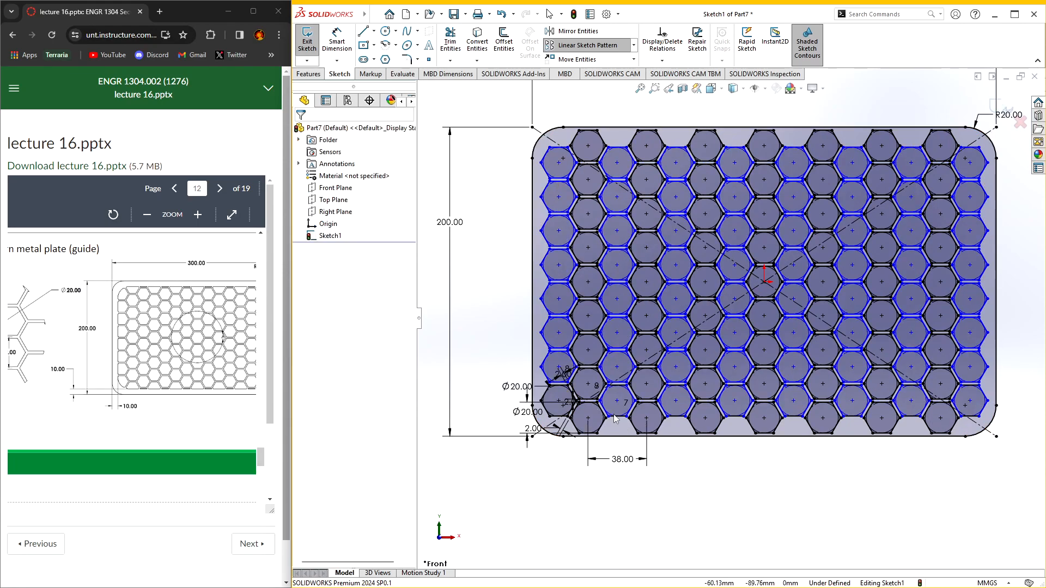
- Make the centers of the two lowest hexagons in the new pattern's first column vertically aligned
scroll(586, 403, down, 2)
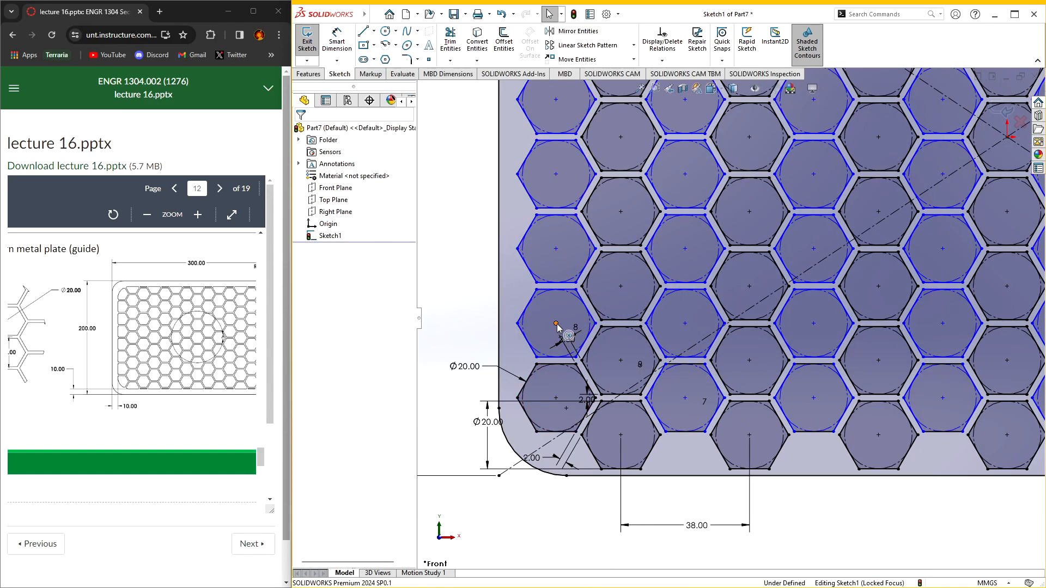
click(556, 325)
ctrl+click(555, 399)
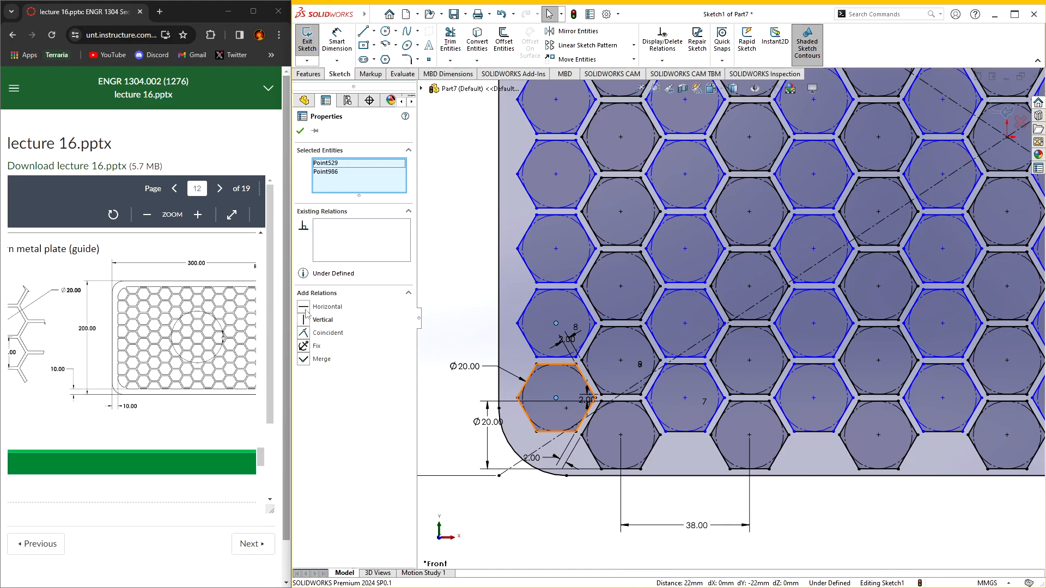
click(316, 320)
click(443, 364)
- Dimension the gap between the facing horizontal edges of those two hexagons to 2 mm
click(337, 43)
click(550, 359)
click(556, 364)
click(512, 358)
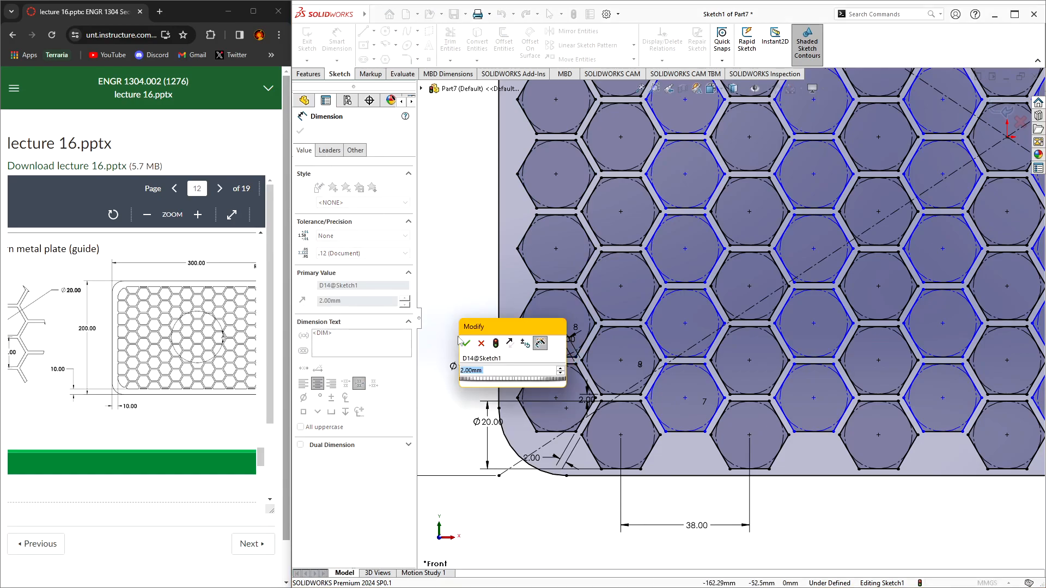
click(466, 344)
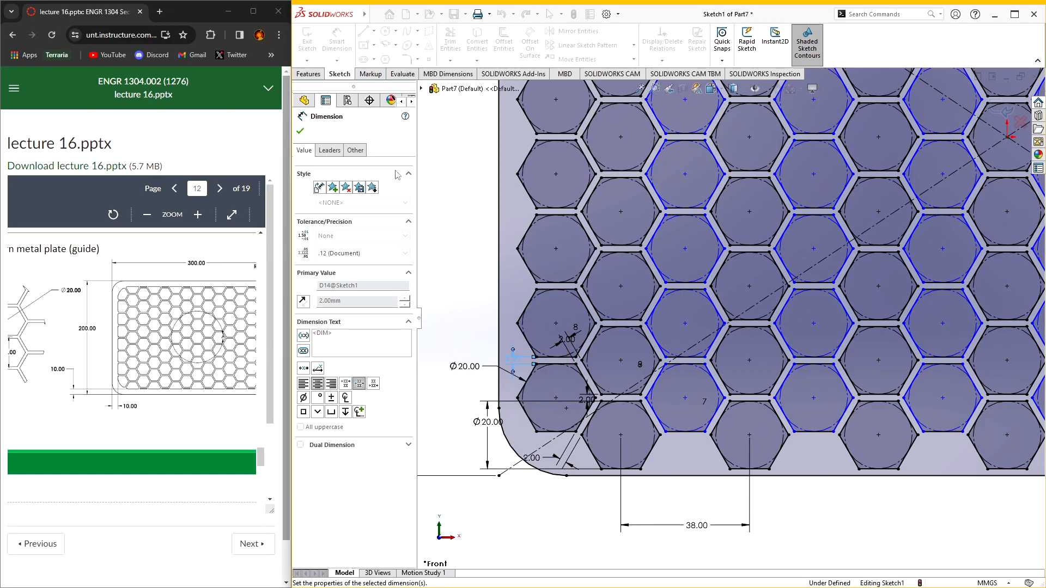
- Dimension the horizontal distance between the centers of the new pattern's first two bottom-row hexagons to 38 mm
click(556, 398)
click(685, 398)
click(665, 503)
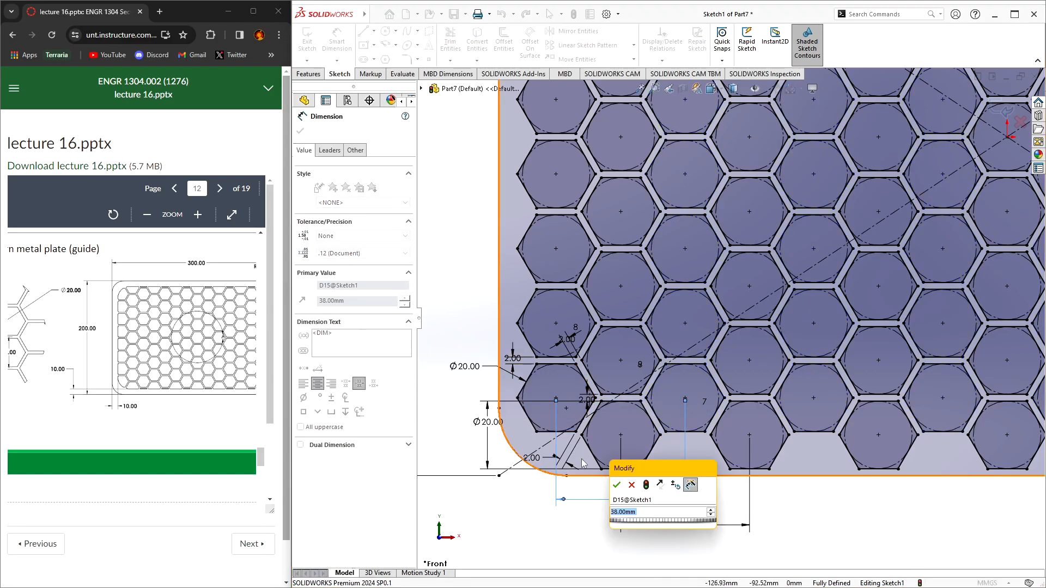
click(617, 484)
scroll(733, 480, up, 4)
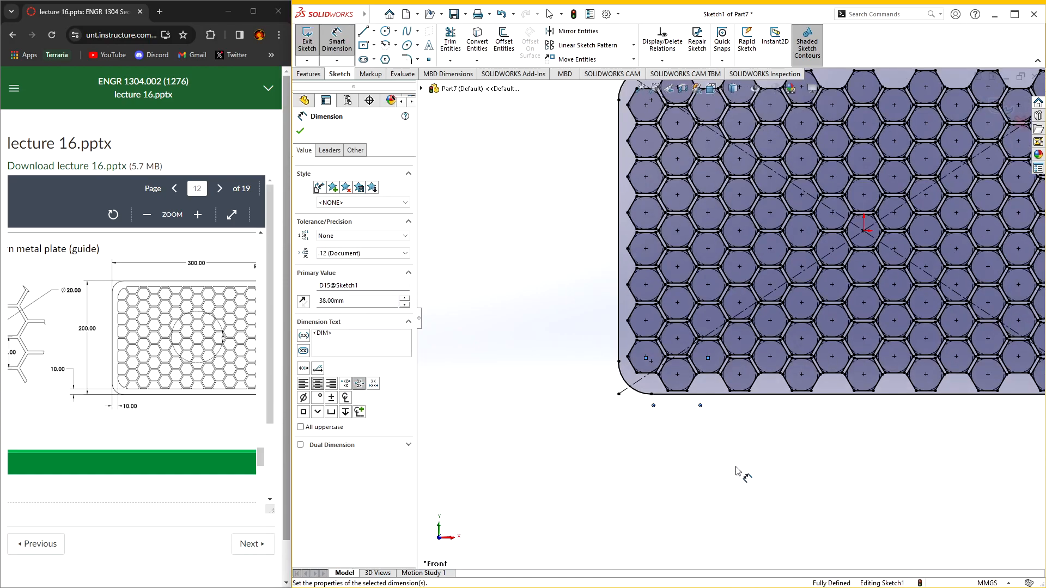
key(f)
key(Escape)
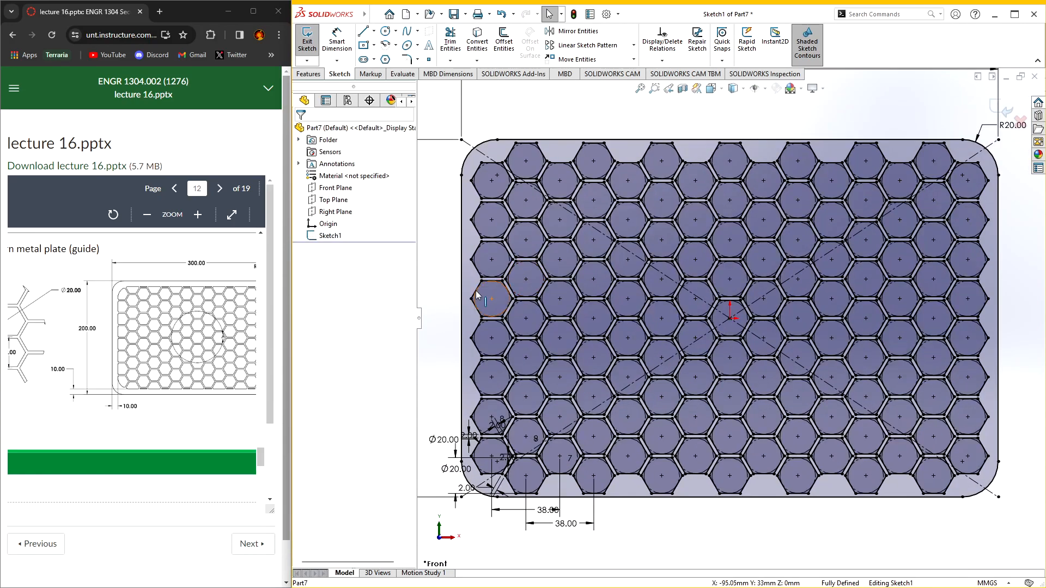
key(f)
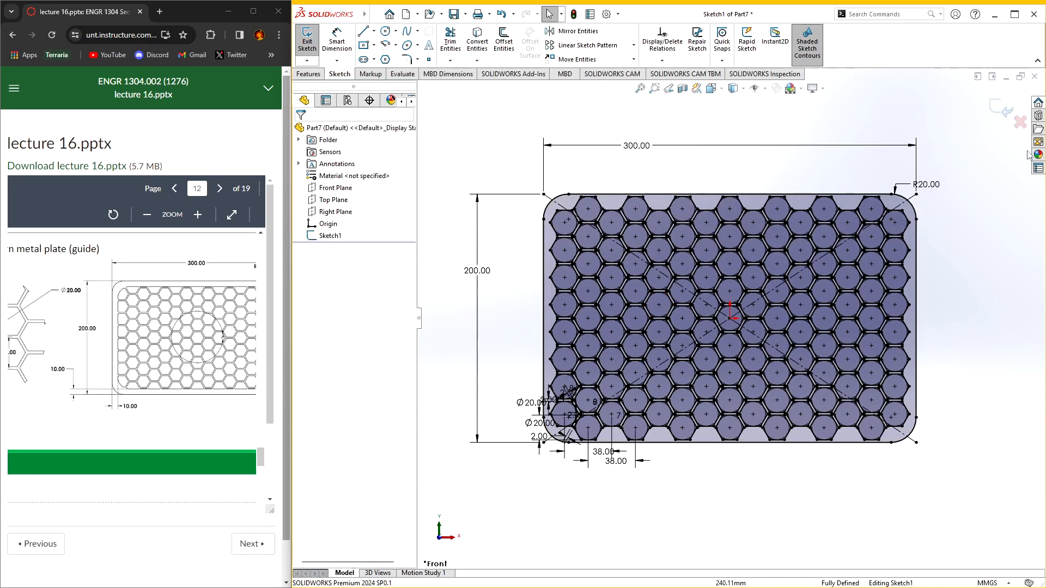
- Exit the honeycomb sketch and hide Sketch1
click(1005, 112)
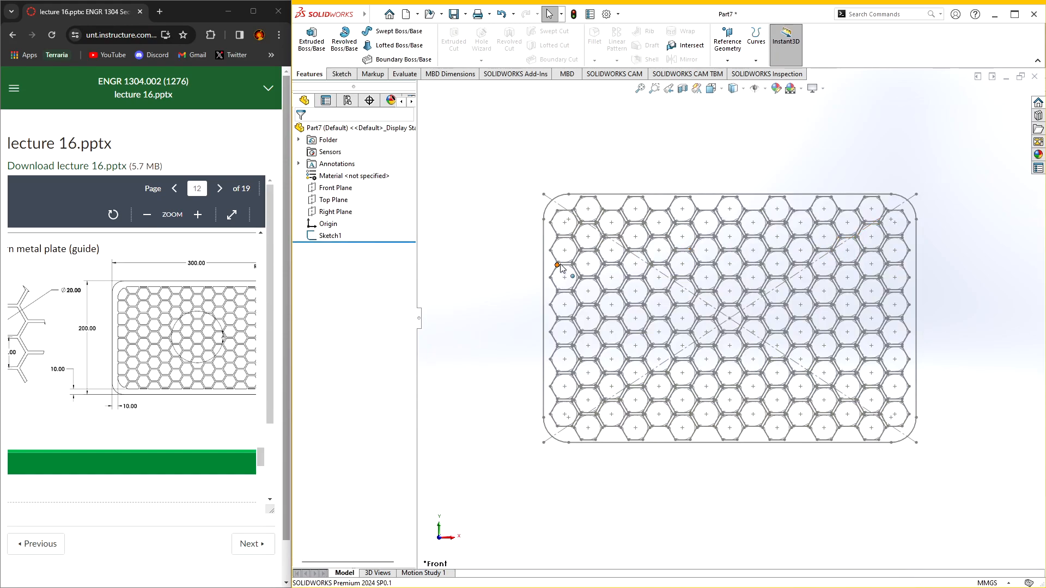
right_click(331, 235)
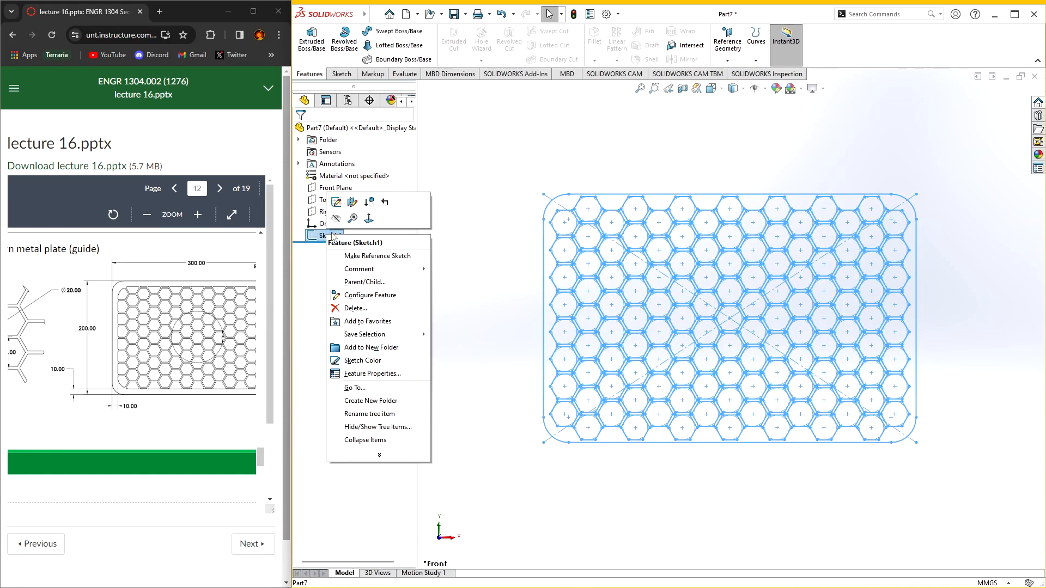
click(336, 218)
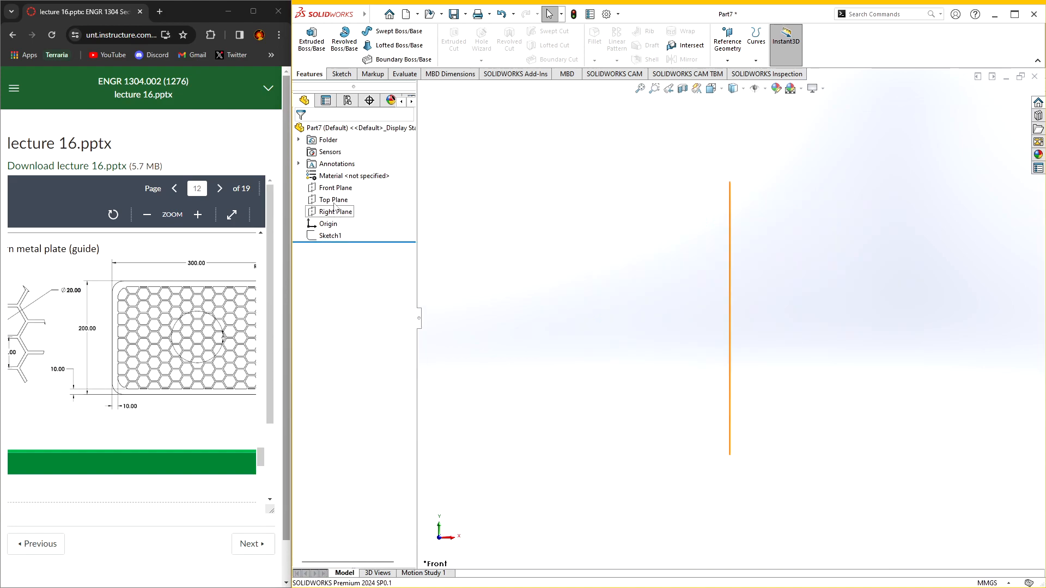
- Start a new sketch on the Front Plane and draw a center rectangle about 131 x 93 mm from the origin
right_click(330, 192)
click(341, 171)
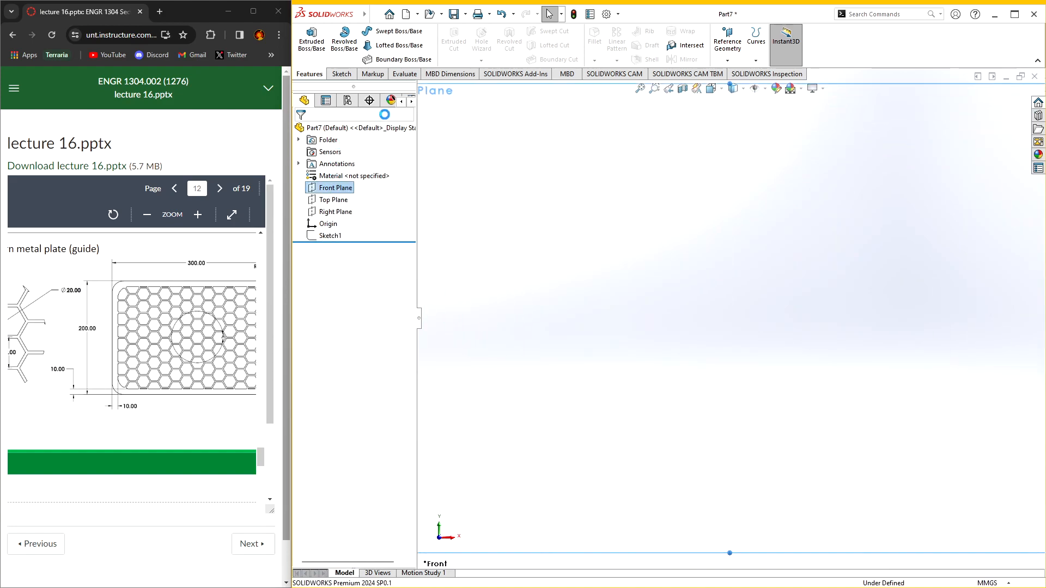
click(374, 45)
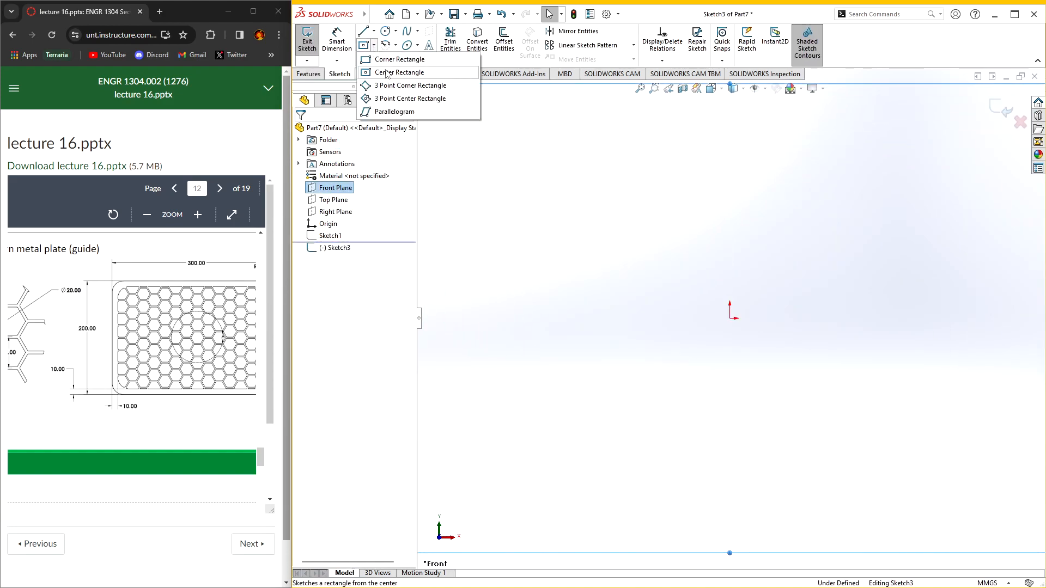
click(385, 73)
click(730, 318)
click(870, 219)
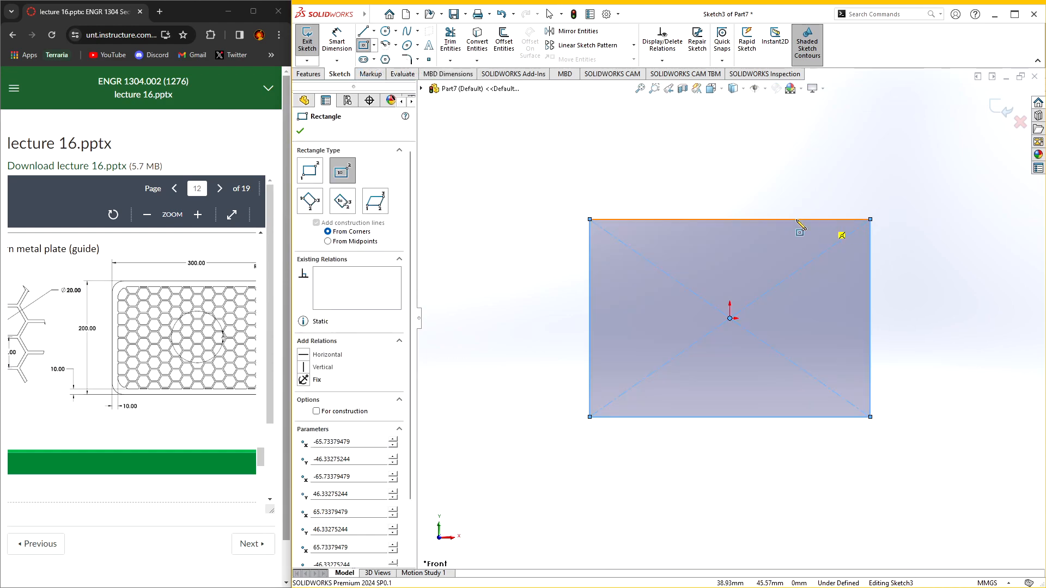
click(300, 131)
- Dimension the rectangle's upper edge to 300 mm
click(336, 41)
click(676, 220)
click(676, 203)
click(684, 185)
text(300)
key(Return)
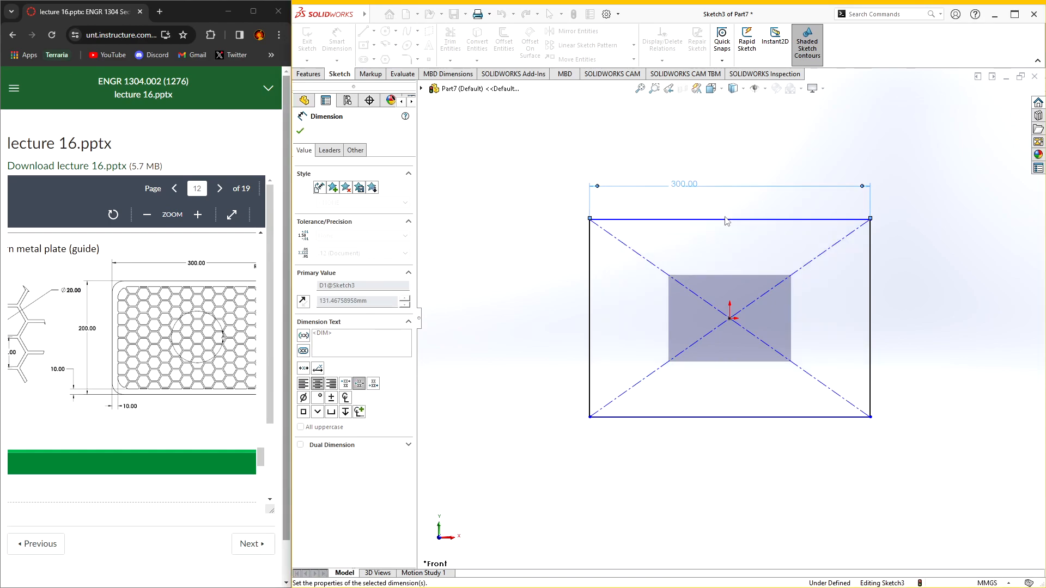
- Dimension the rectangle's left edge to 200 mm
click(590, 292)
click(604, 316)
text(200)
key(Return)
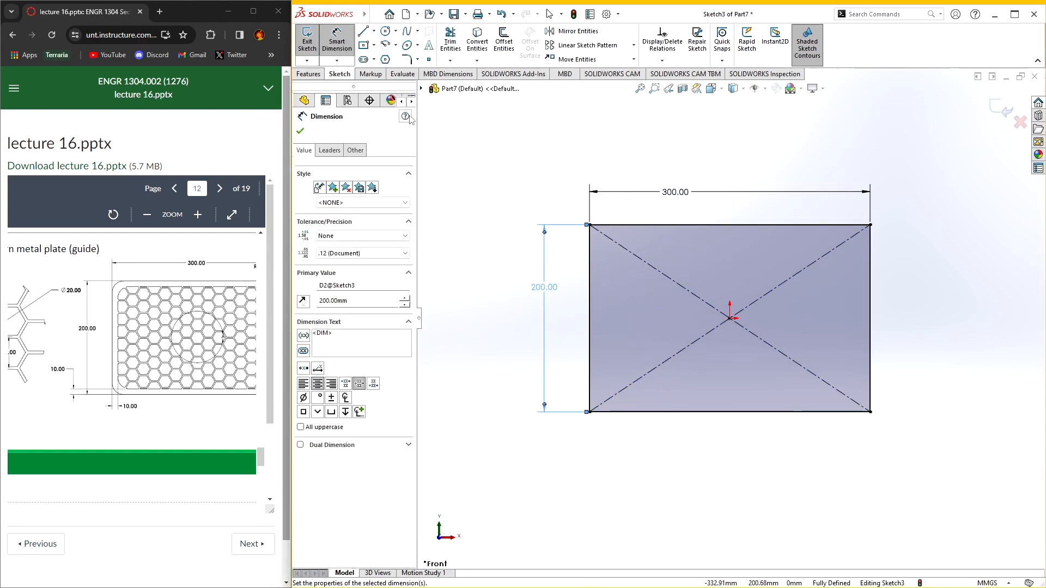
click(300, 131)
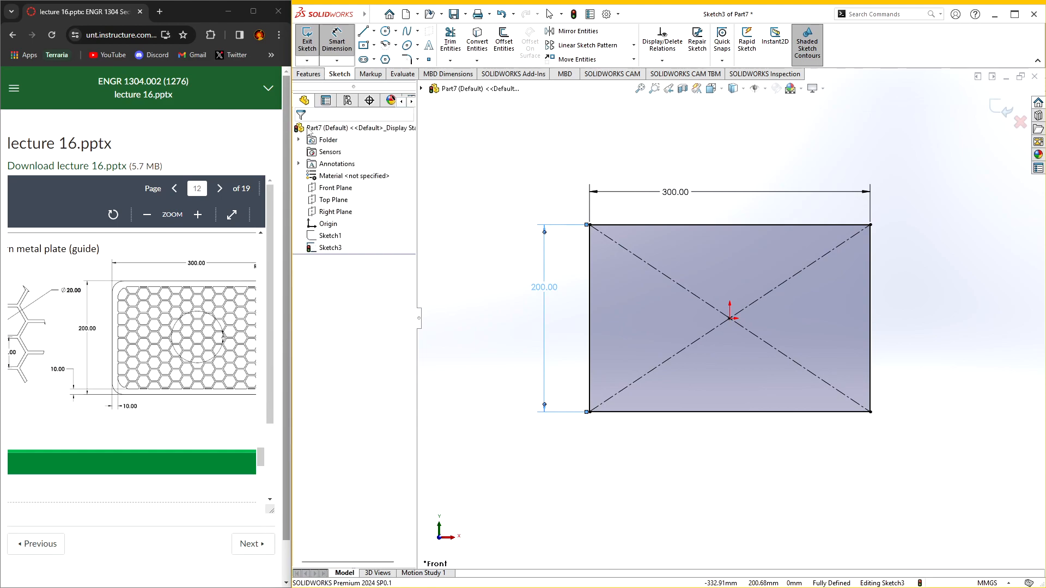
- Offset the whole rectangle inward by 10 mm with a dimension added
click(504, 40)
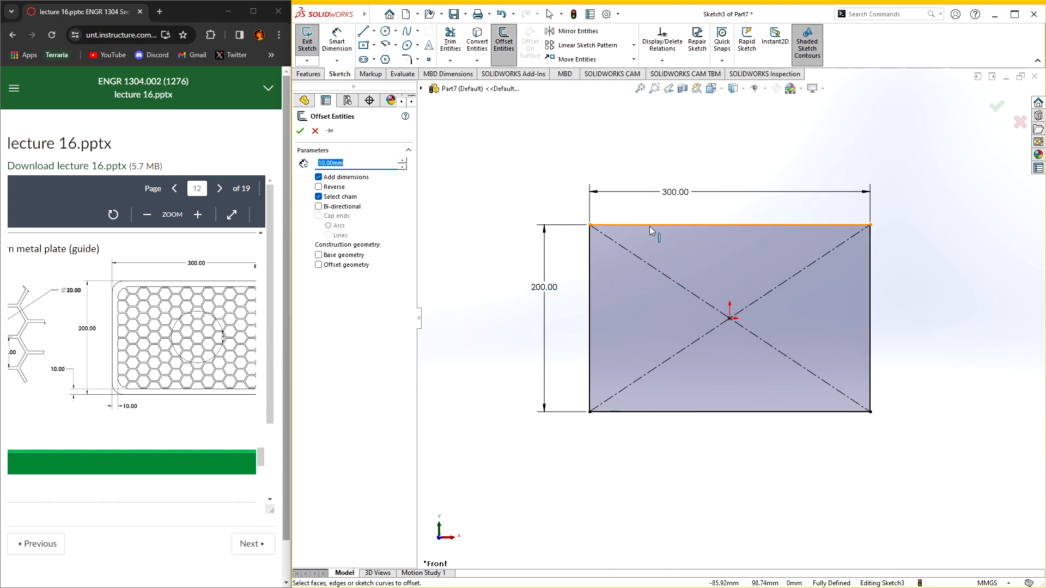
click(650, 230)
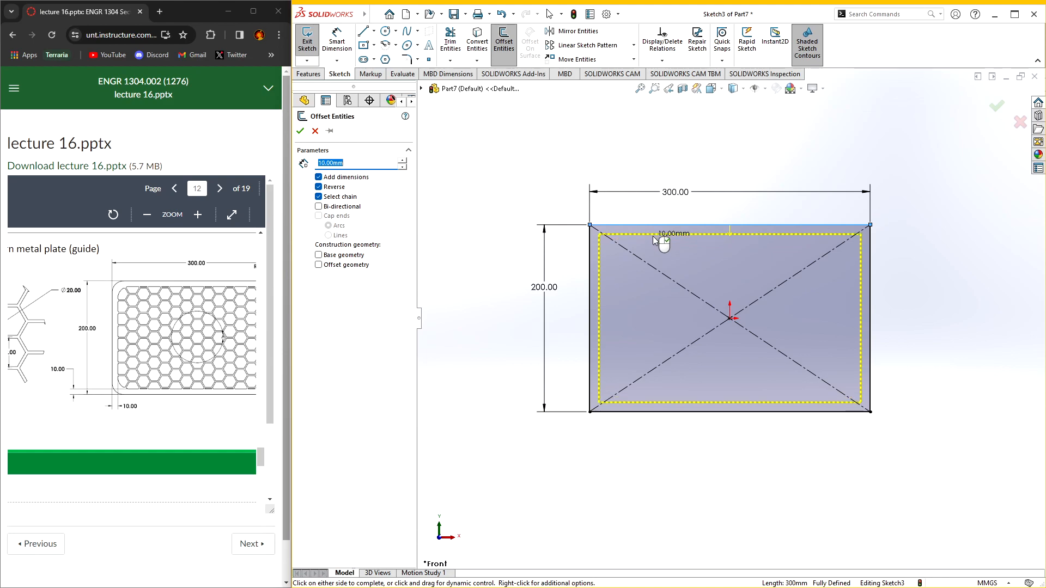
click(301, 132)
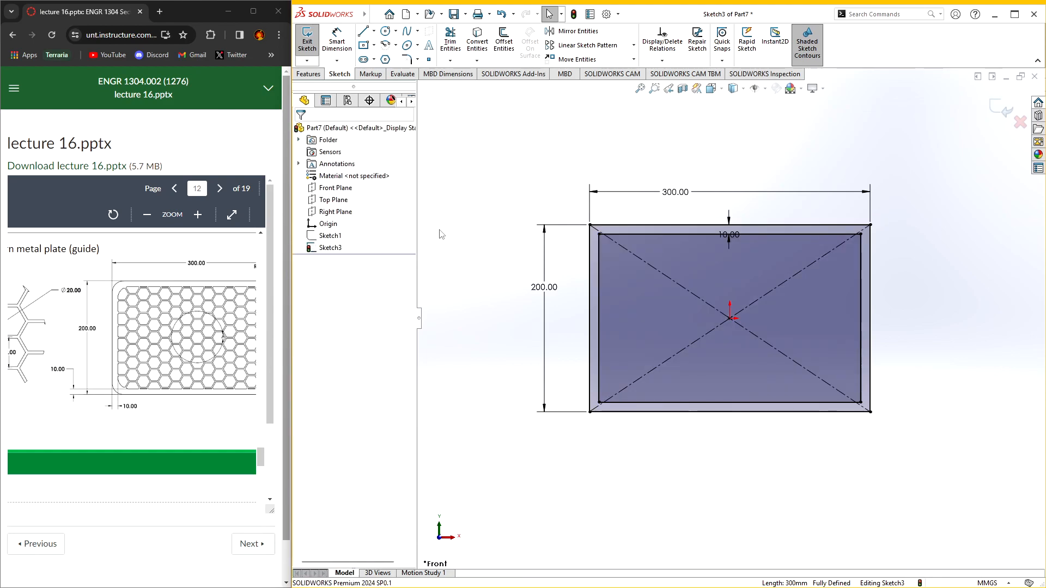
- Fillet all four corners of both the outer and inner frame rectangles with a 20 mm radius, and exit the sketch
scroll(702, 339, down, 1)
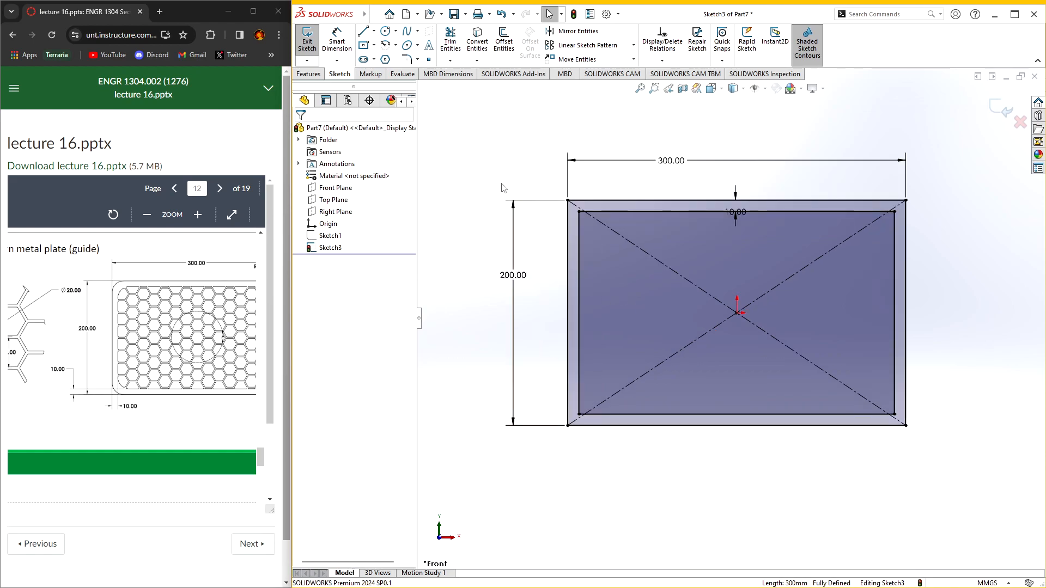
click(405, 60)
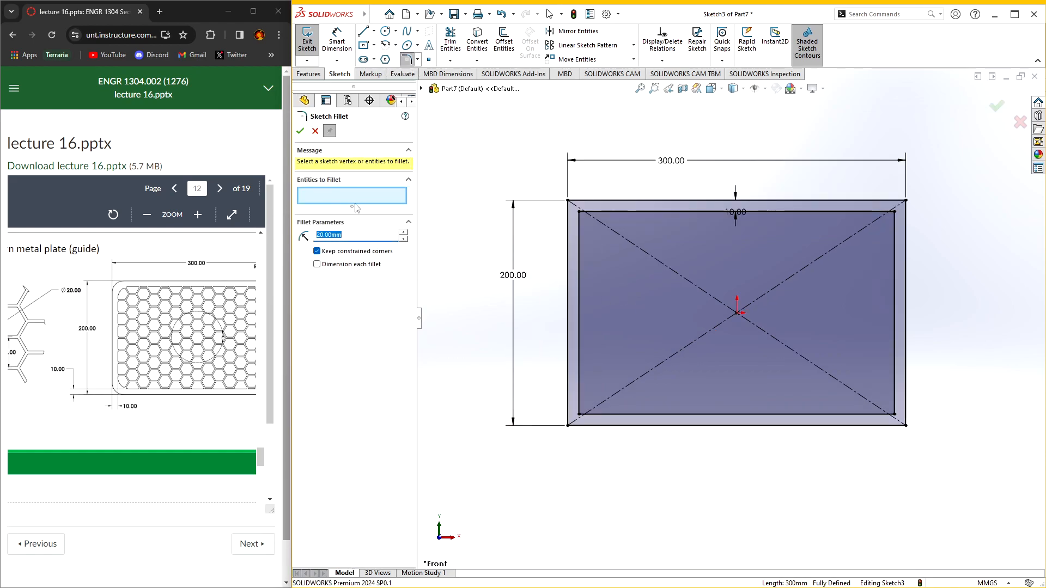
click(569, 201)
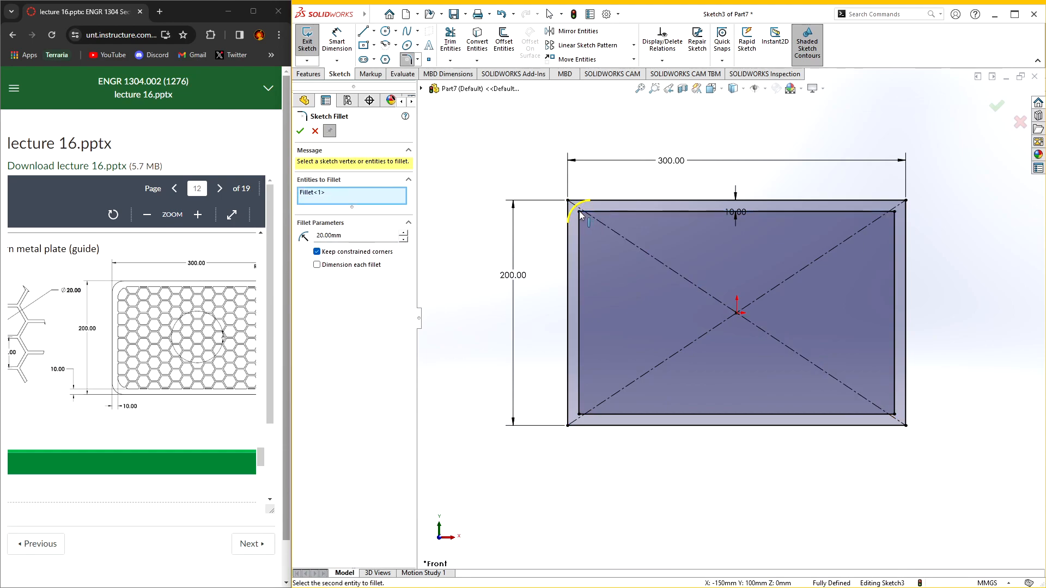
click(578, 212)
click(568, 426)
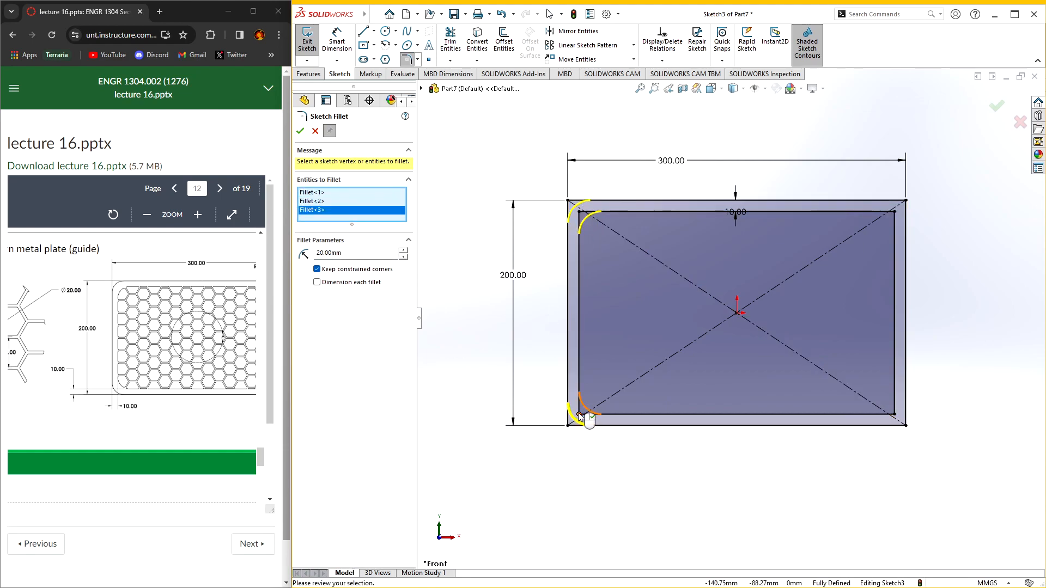
click(578, 414)
click(905, 426)
click(894, 414)
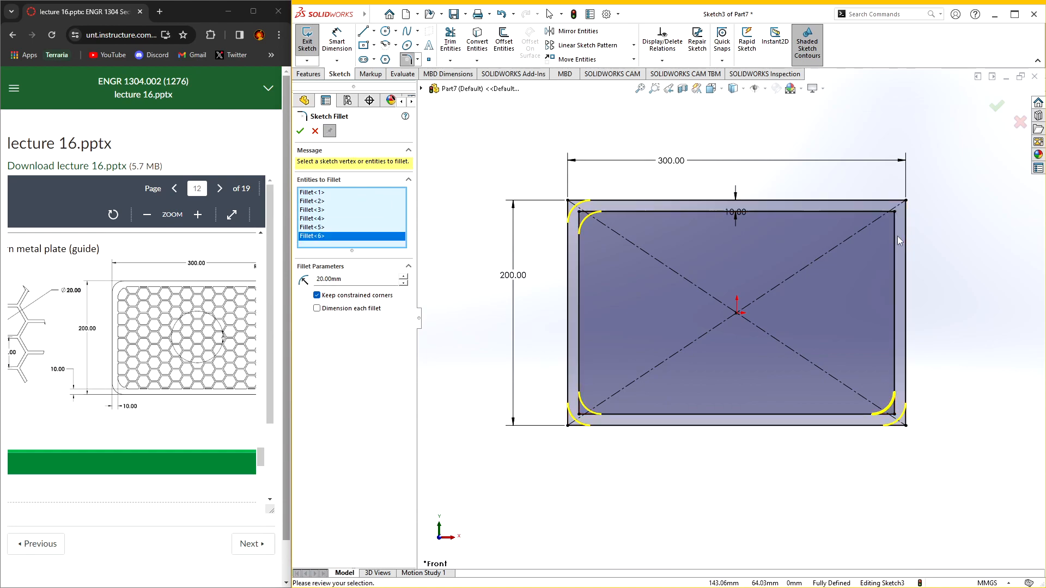
click(905, 201)
click(894, 212)
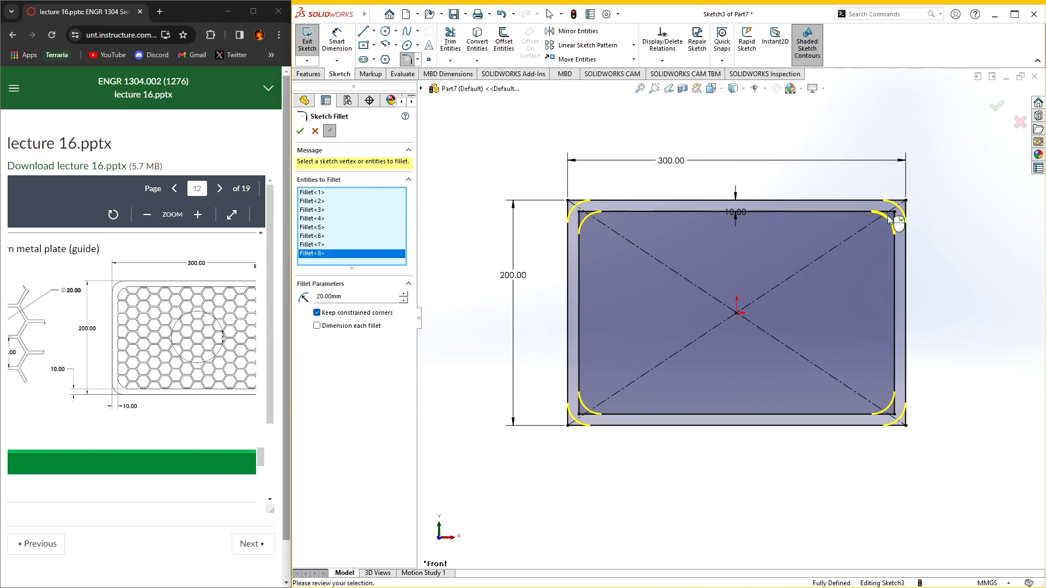
click(300, 132)
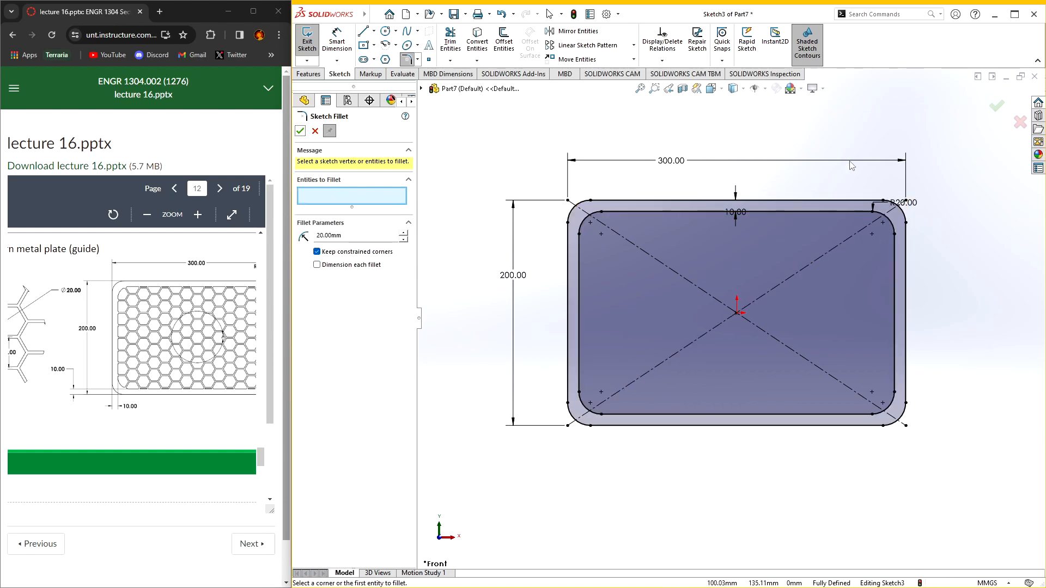
click(997, 106)
scroll(912, 184, up, 2)
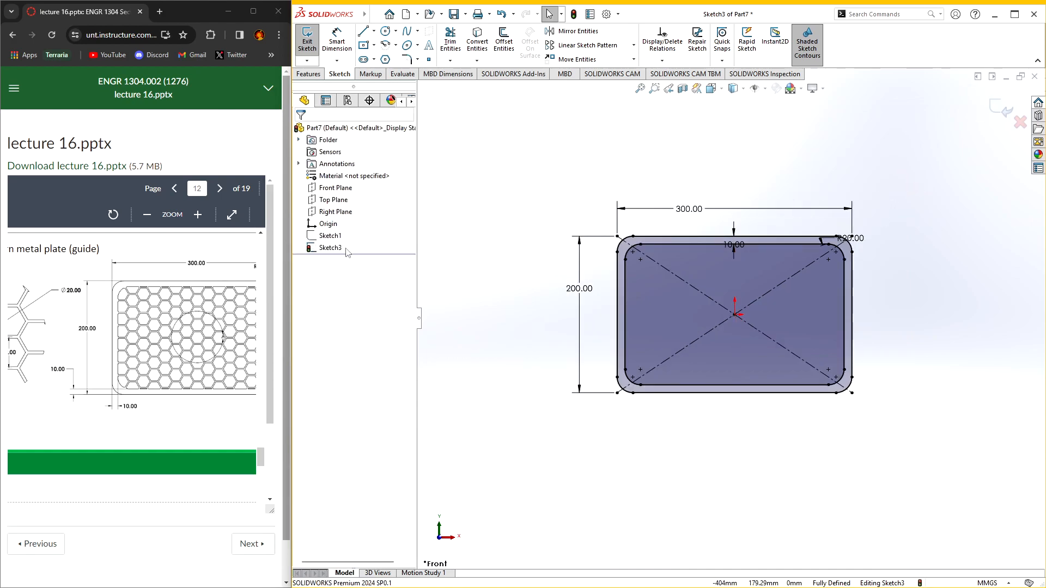
click(333, 241)
click(602, 163)
click(1001, 109)
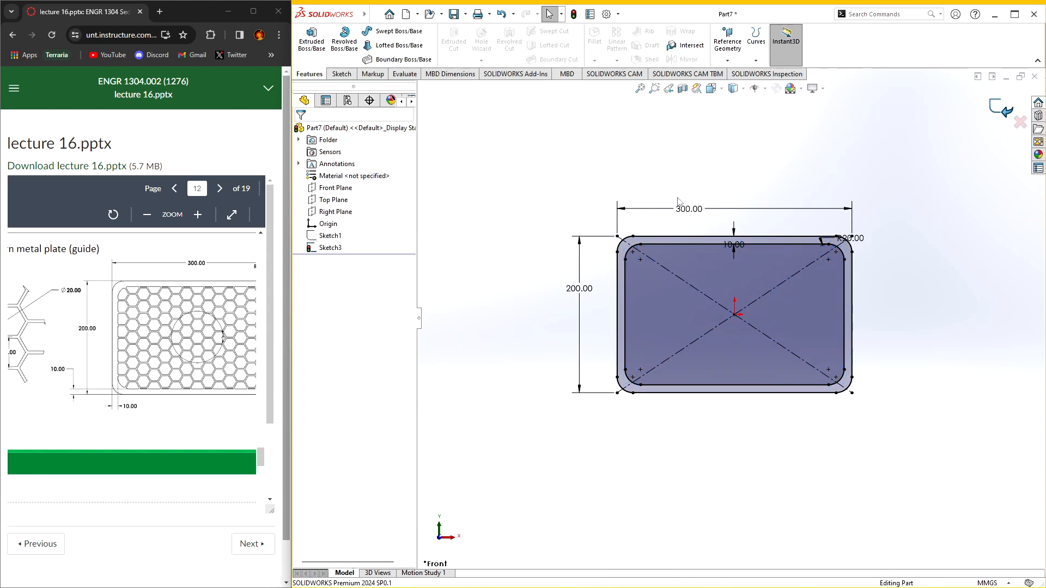
- Extrude the honeycomb sketch as a 5 mm blind boss, checking the required thickness in the lab problem slide
click(330, 236)
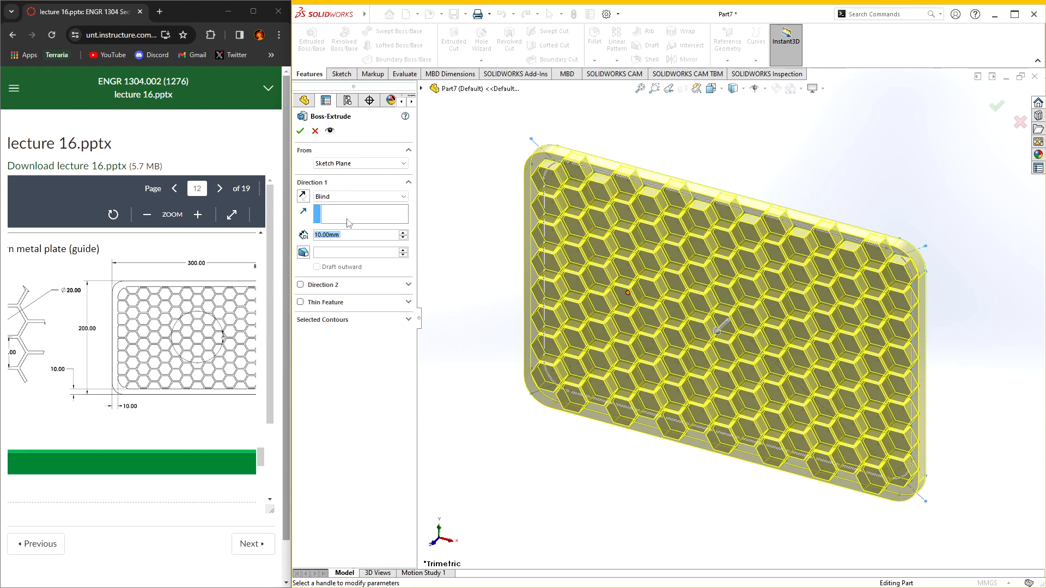
text(5)
key(Return)
scroll(123, 283, up, 5)
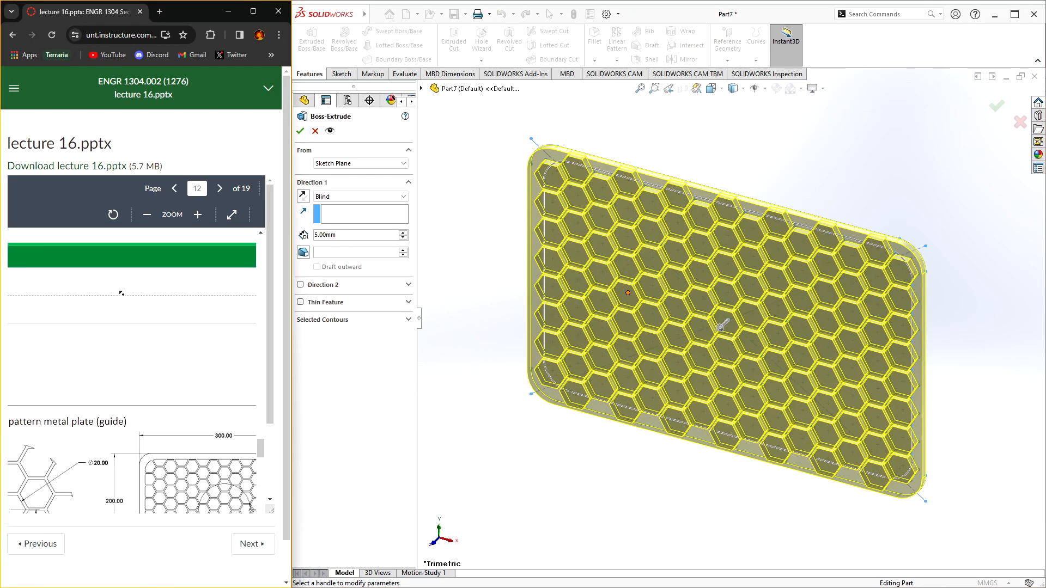
middle_drag(124, 284, 142, 357)
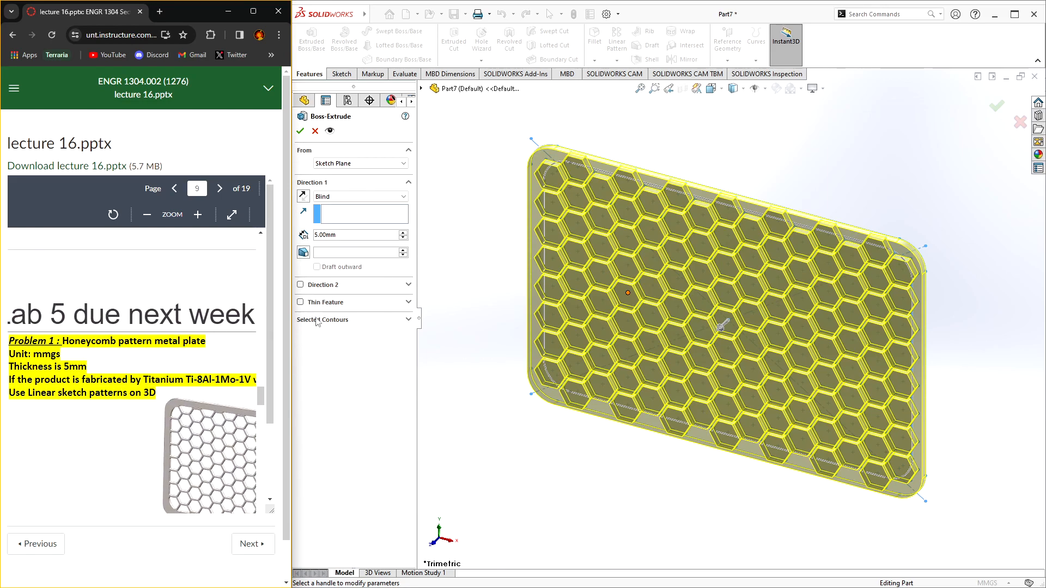
click(300, 132)
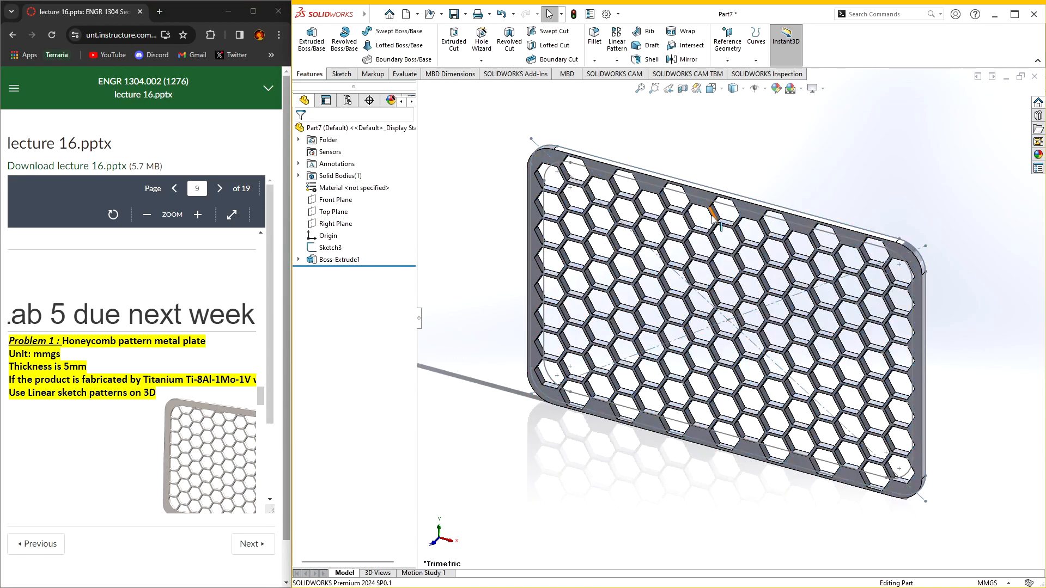
- Extrude the filleted frame sketch 5 mm, merging the result with the honeycomb body
click(329, 248)
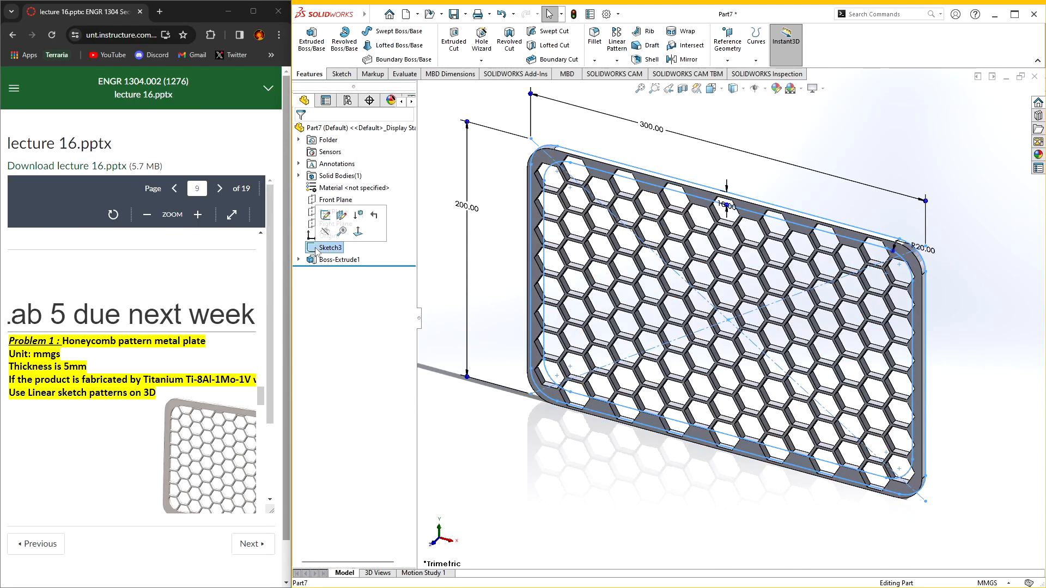
click(328, 50)
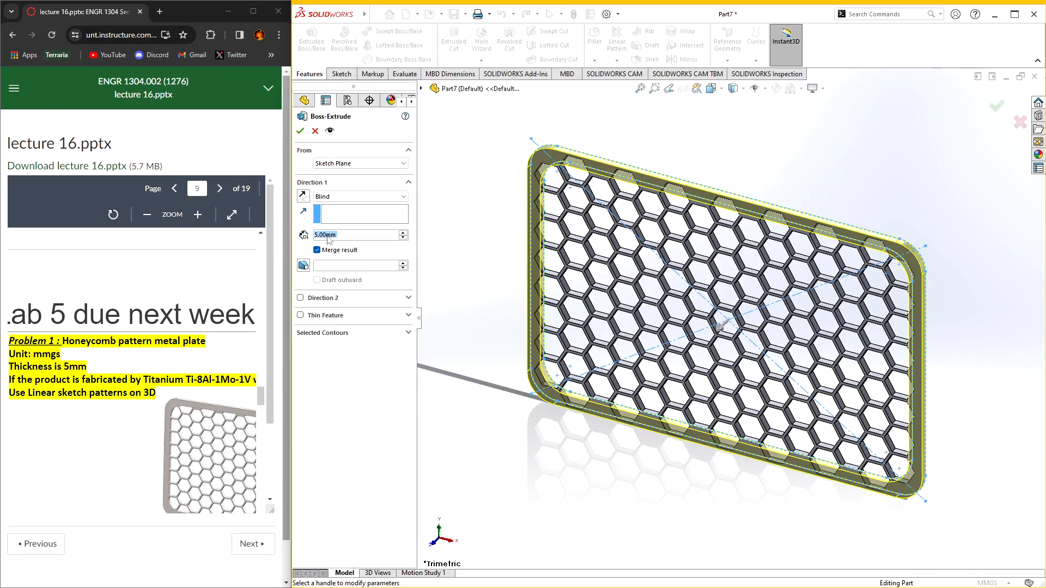
click(300, 130)
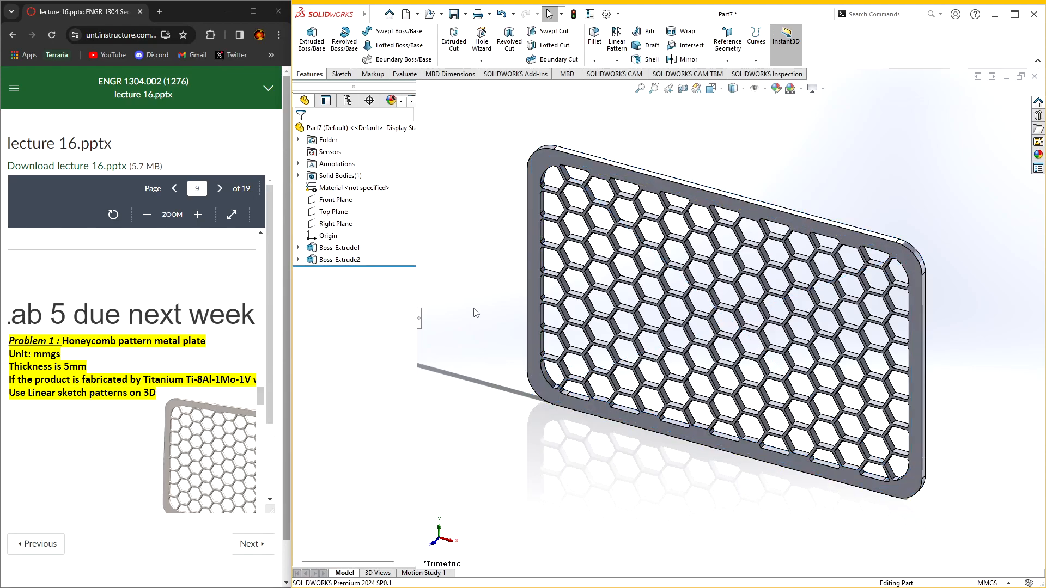
- Check the plate against the lab slide and assign the material Titanium Ti-8Al-1Mo-1V to the part
middle_drag(482, 266, 477, 247)
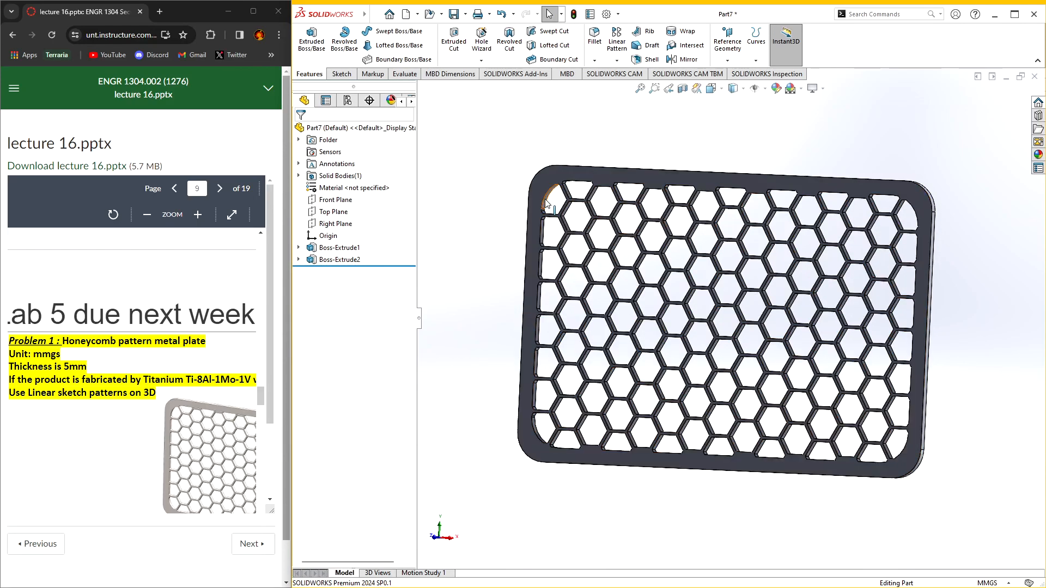
middle_click(181, 376)
middle_click(191, 380)
middle_click(144, 373)
middle_drag(599, 384, 594, 287)
key(ctrl+1)
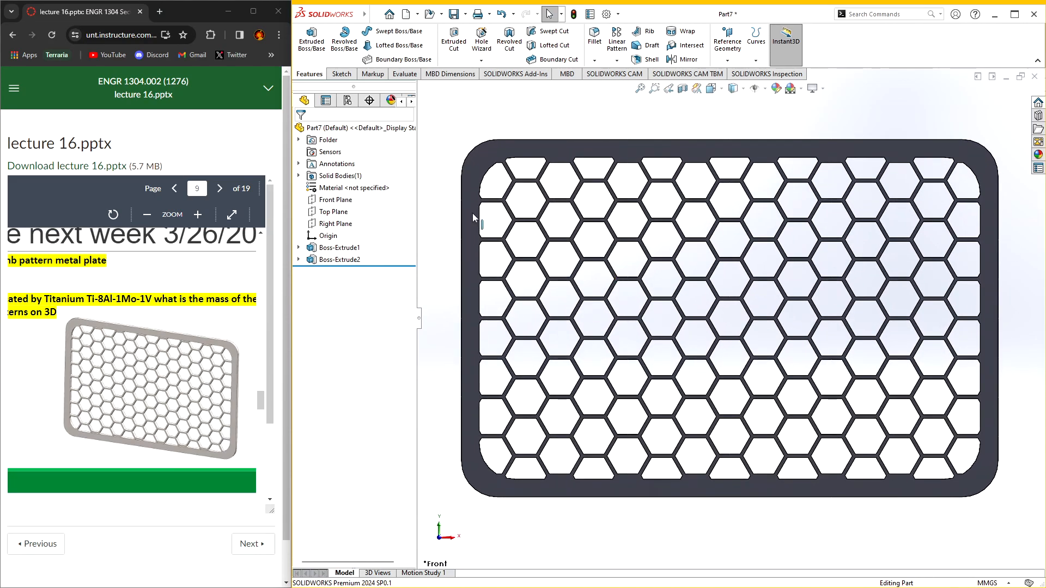
click(343, 187)
right_click(330, 189)
click(435, 195)
click(512, 159)
text(titaniu)
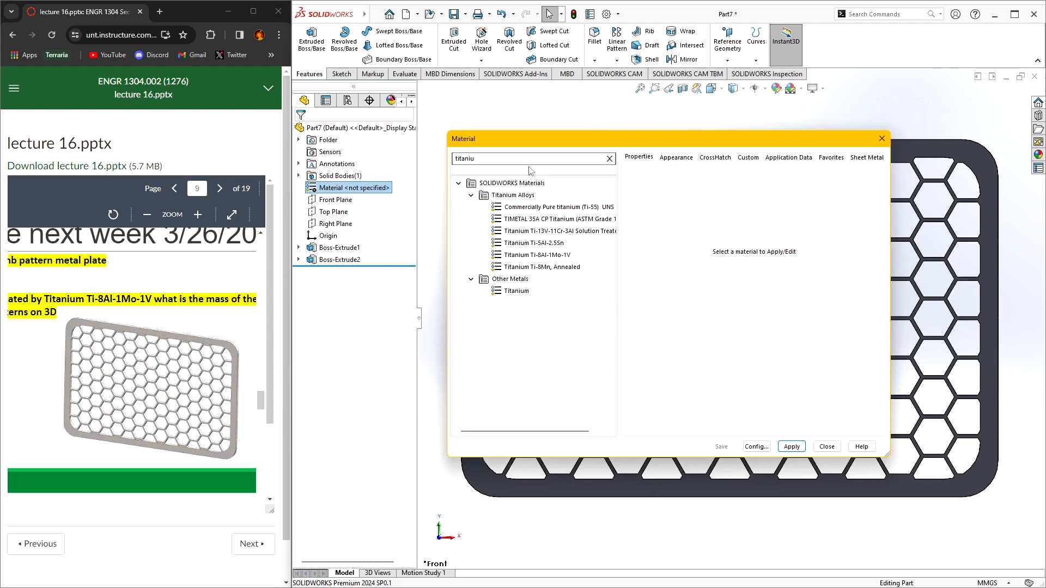
click(561, 256)
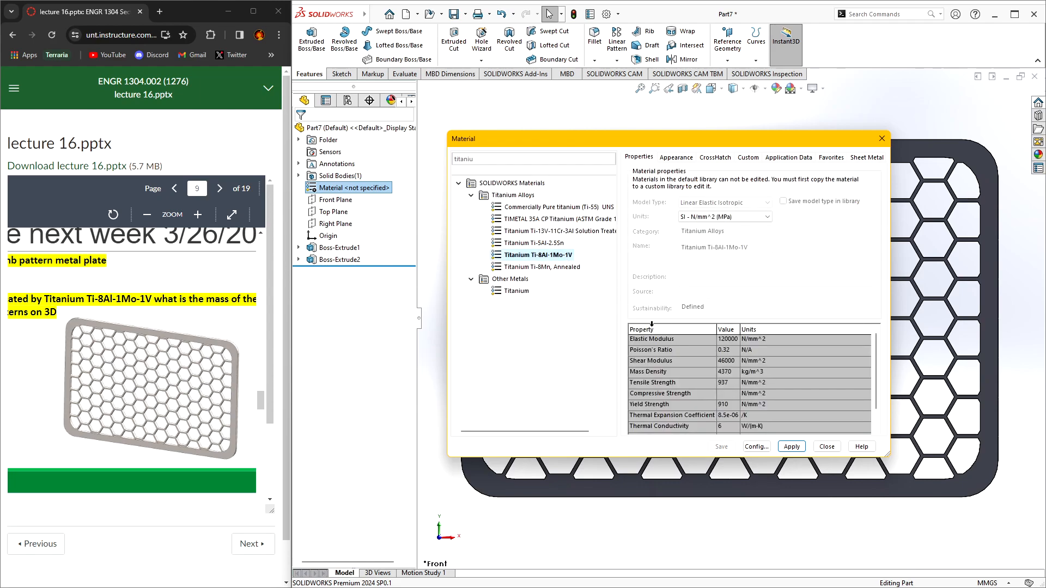
click(823, 446)
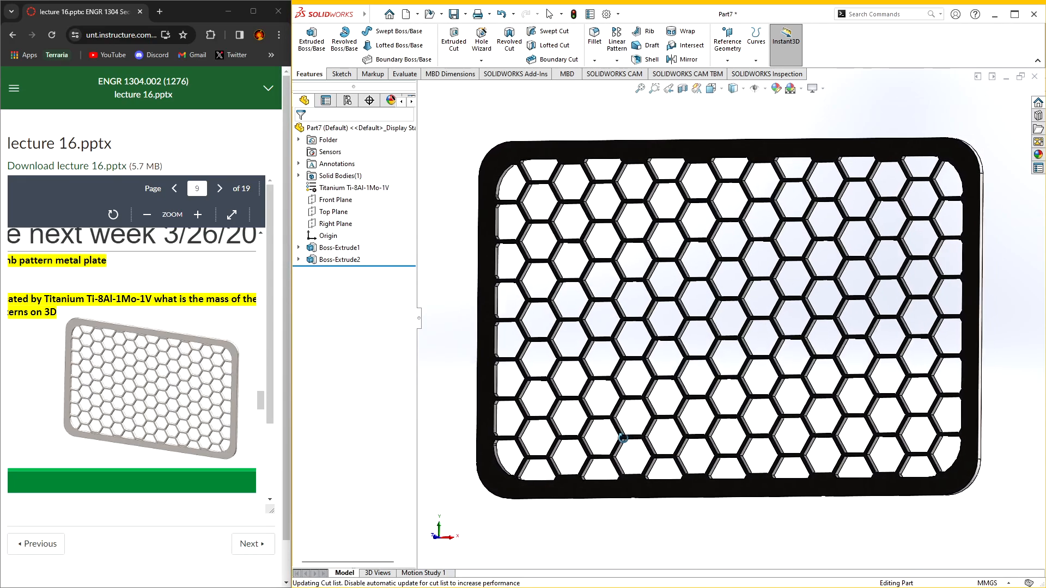
- Show the titanium plate in isometric view and evaluate its mass properties
key(ctrl+7)
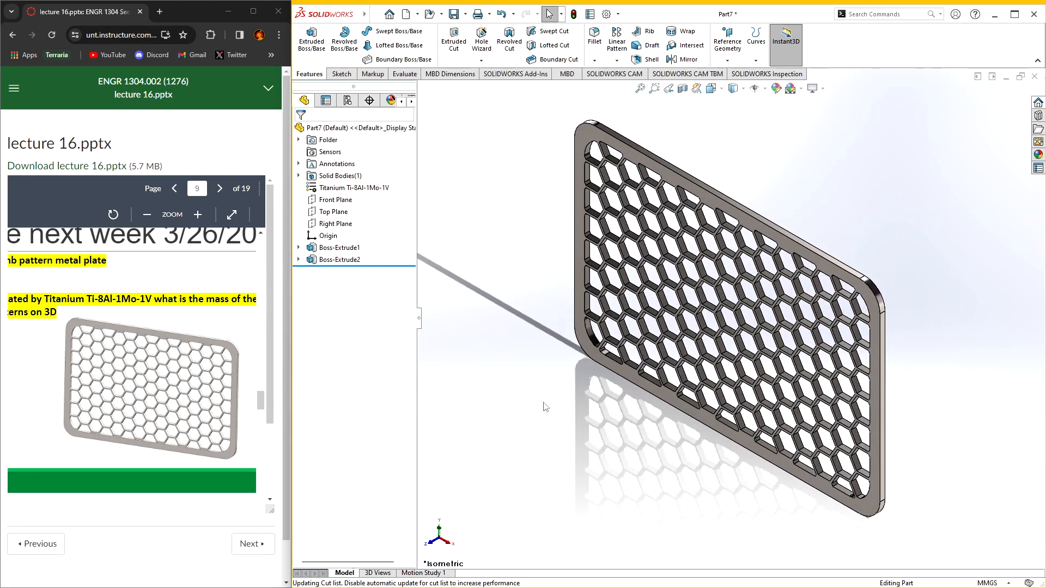
click(405, 74)
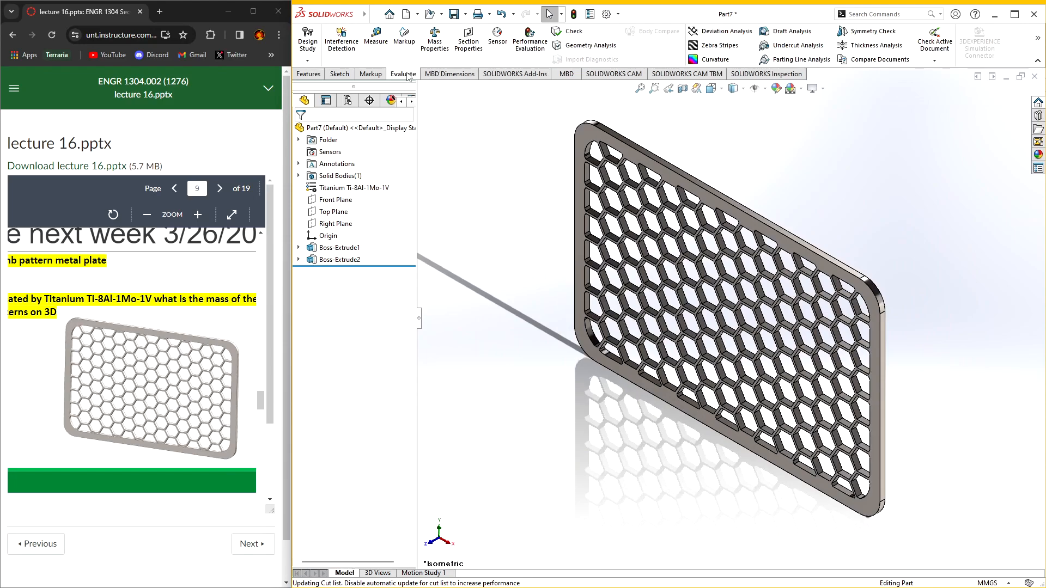
click(445, 46)
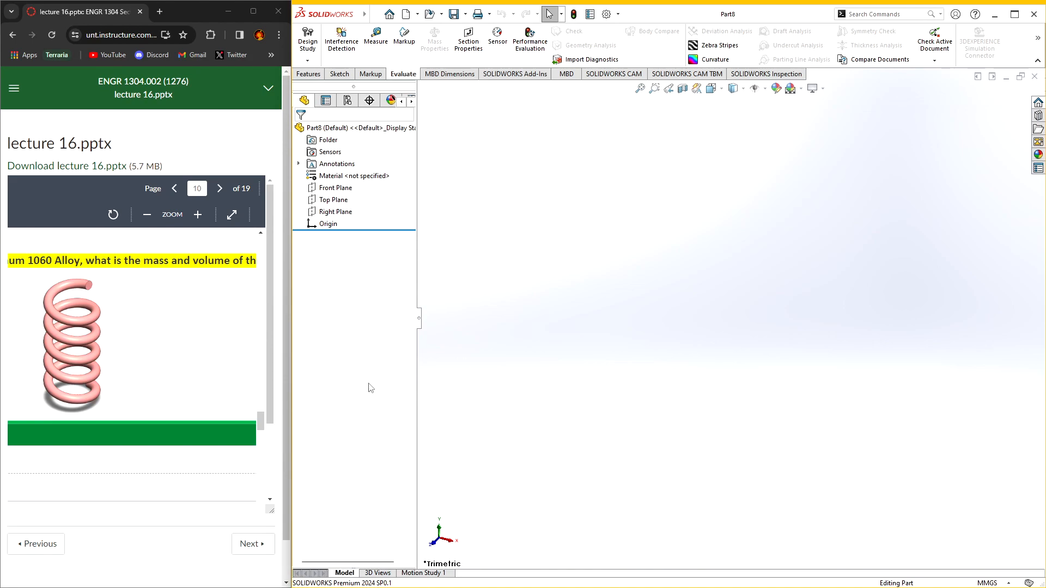
- Following the spring guide slide, start a sketch on the Top Plane and draw a circle about 49 mm in diameter from the origin
middle_click(172, 322)
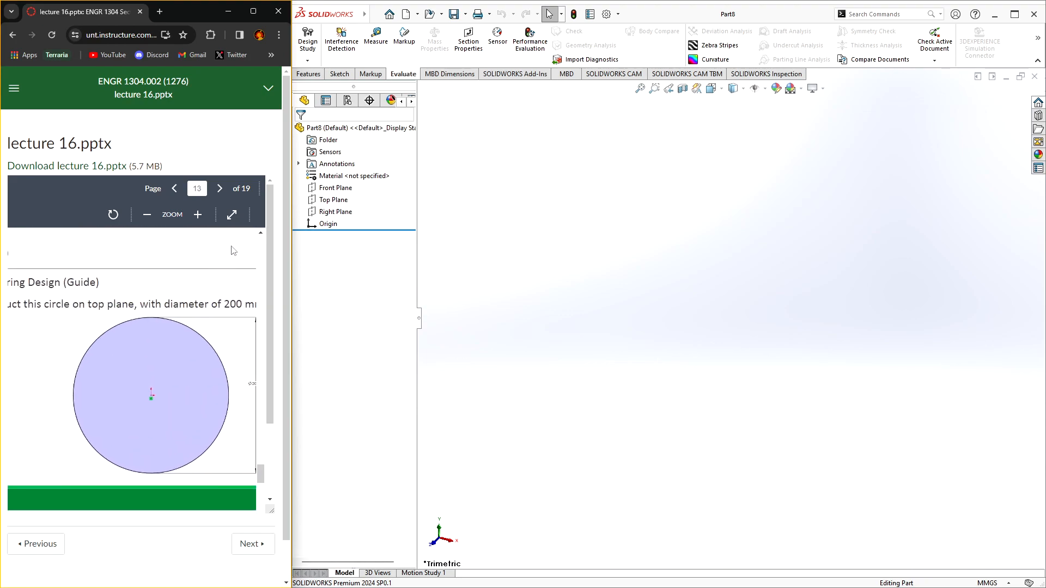
click(333, 200)
click(331, 189)
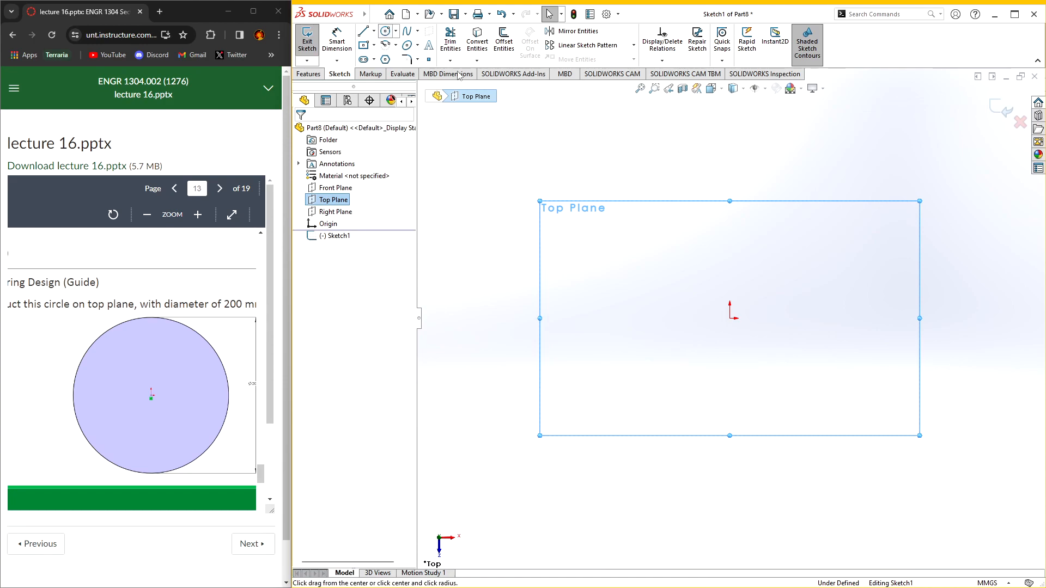
click(386, 31)
drag(730, 318, 687, 289)
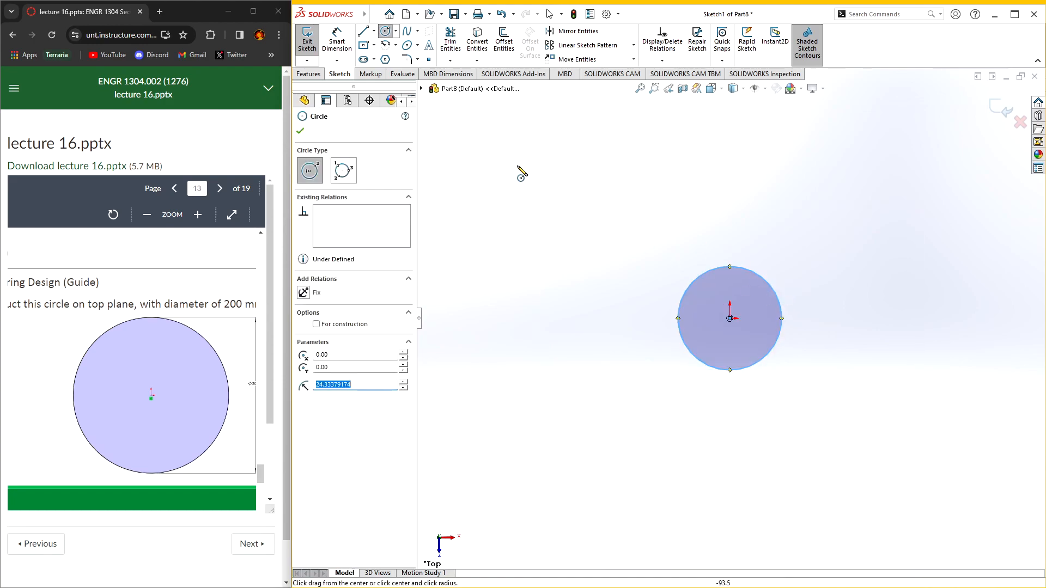
click(300, 131)
- Dimension the circle's diameter to 200 mm and exit the sketch
click(337, 41)
click(694, 289)
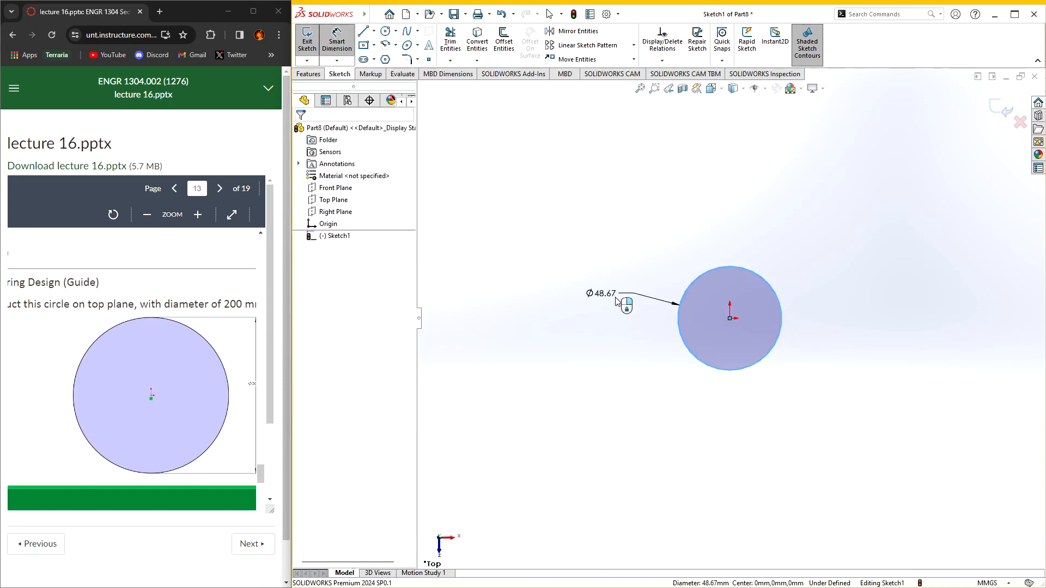
click(618, 301)
text(200)
key(Return)
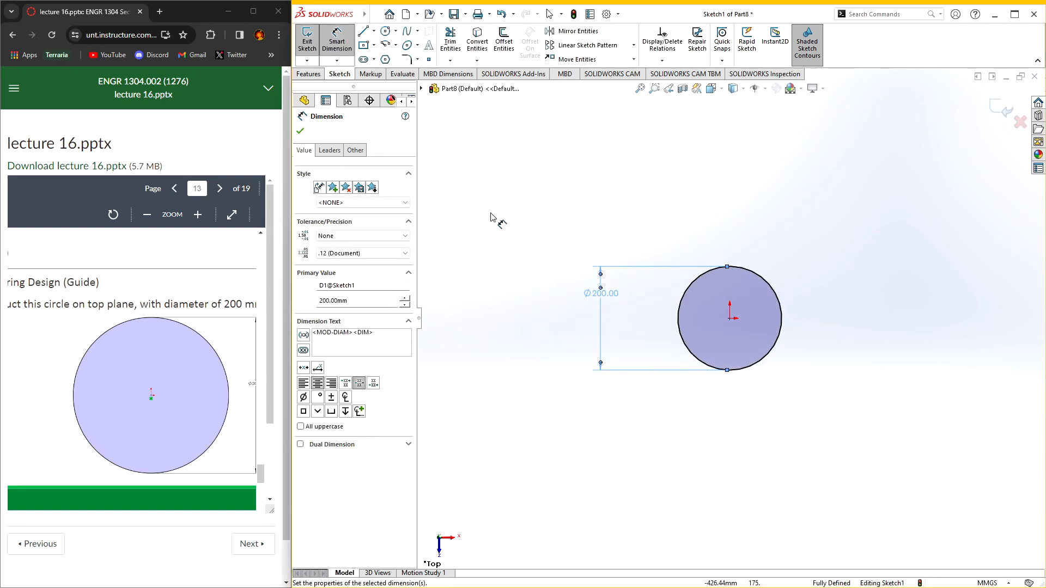
click(300, 130)
click(1004, 109)
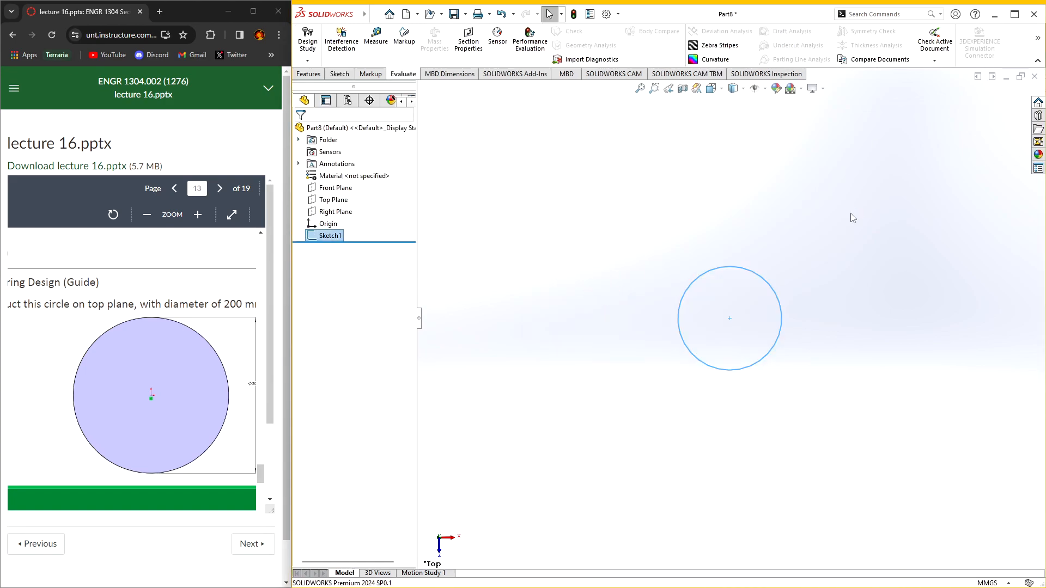
- Create a clockwise helix from the circle with 100 mm constant pitch, 5 revolutions and 180° start angle, checking the settings against the guide slide
middle_drag(718, 225, 683, 139)
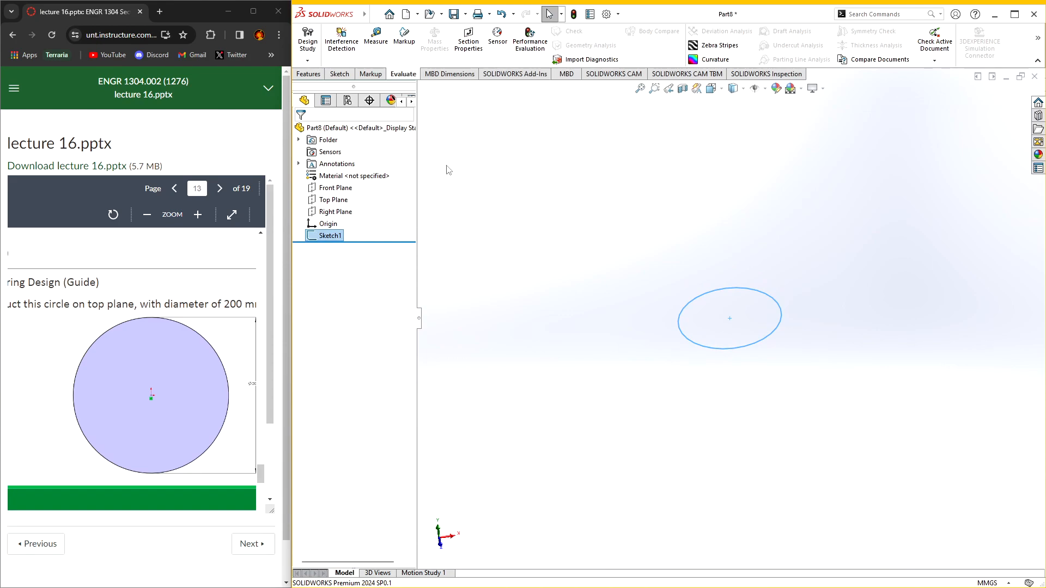
click(339, 75)
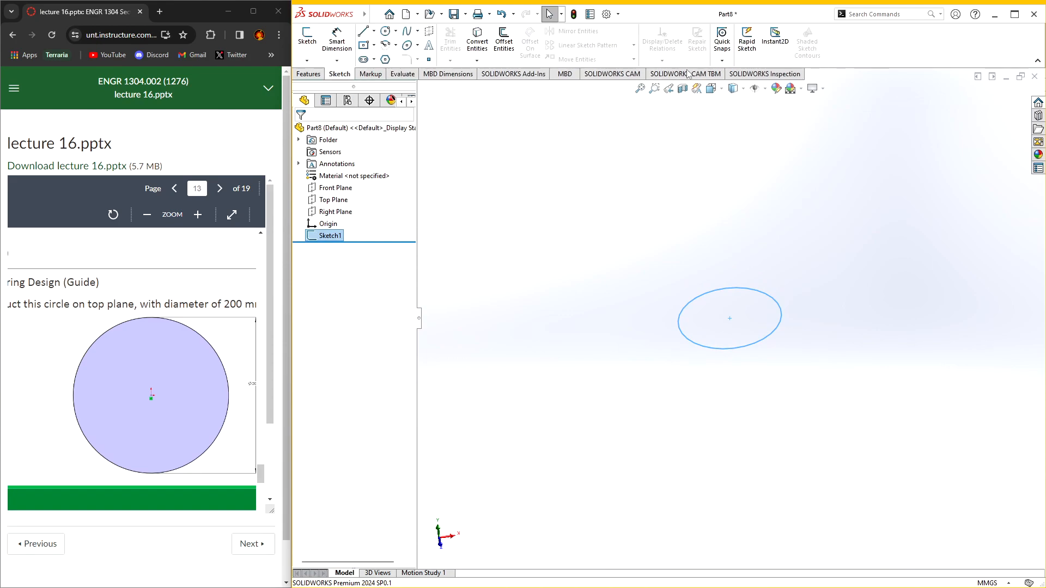
click(319, 74)
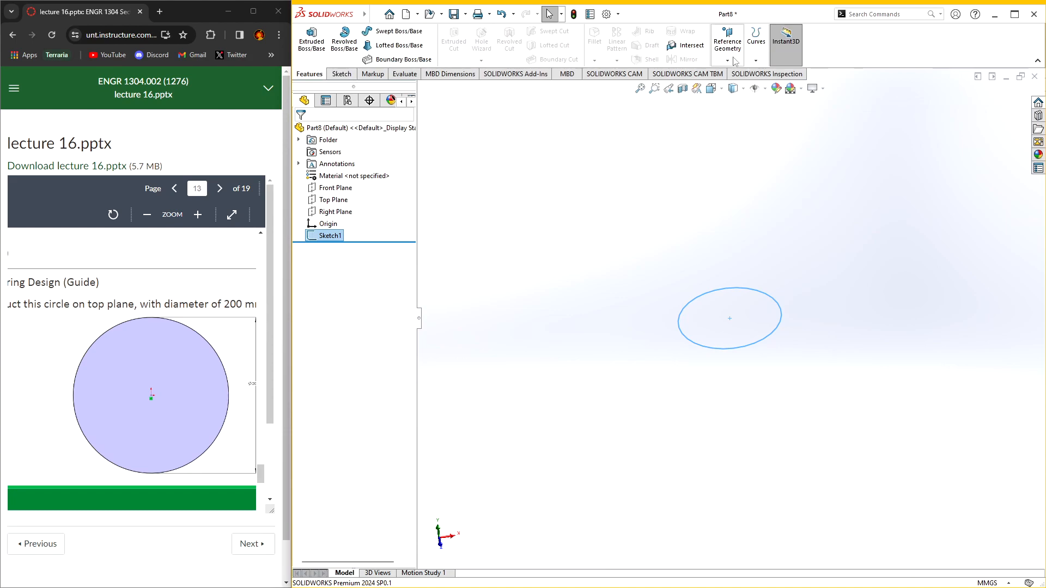
click(756, 61)
click(787, 126)
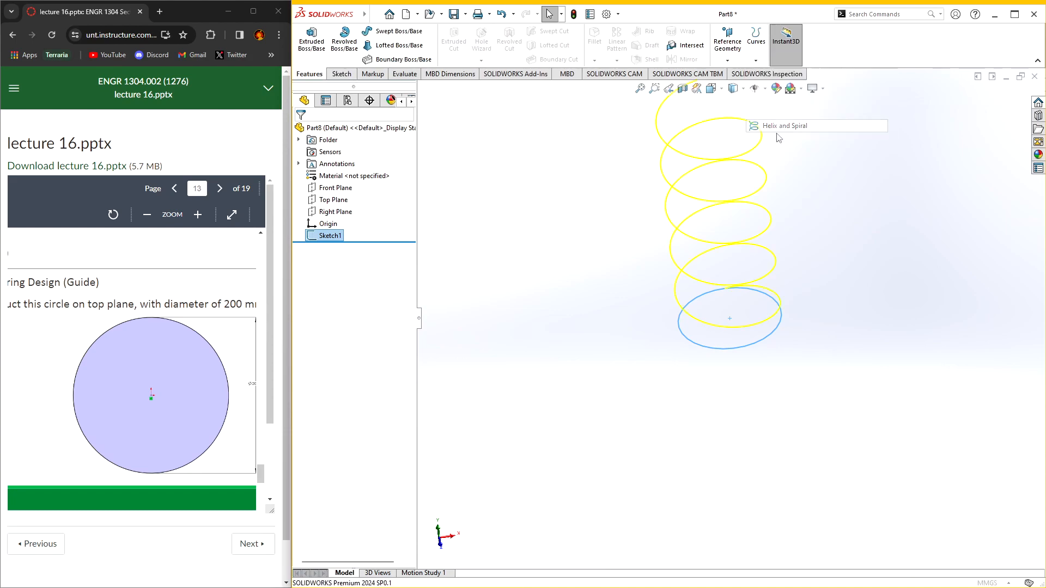
middle_drag(623, 273, 619, 294)
middle_drag(583, 247, 599, 264)
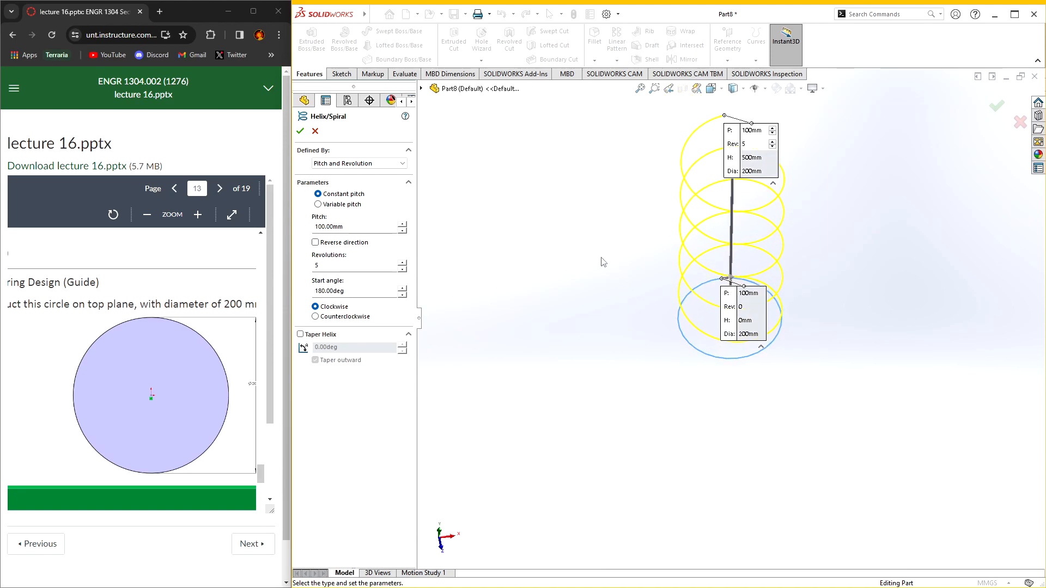
scroll(158, 333, down, 15)
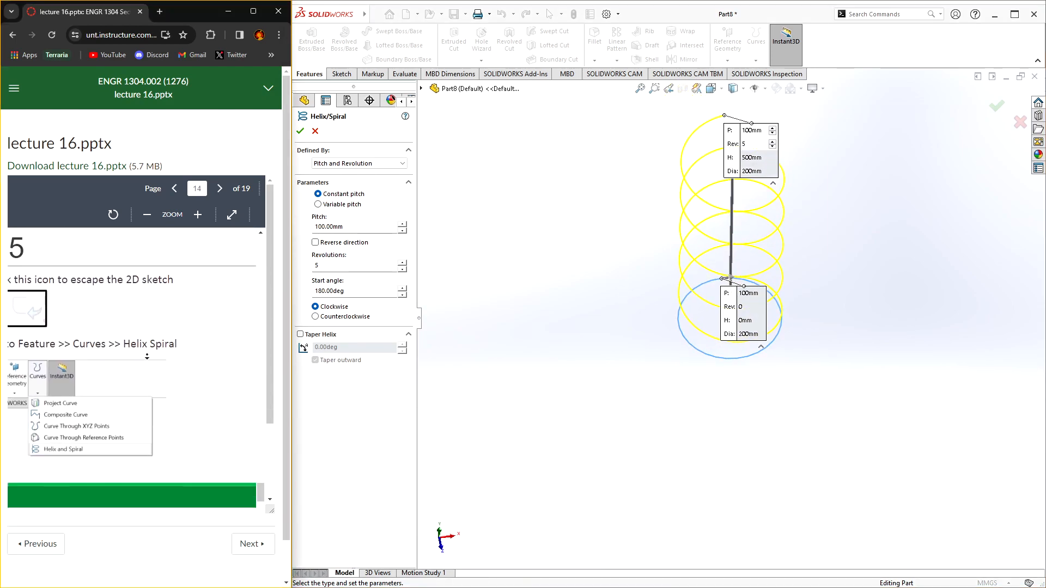
scroll(151, 345, down, 3)
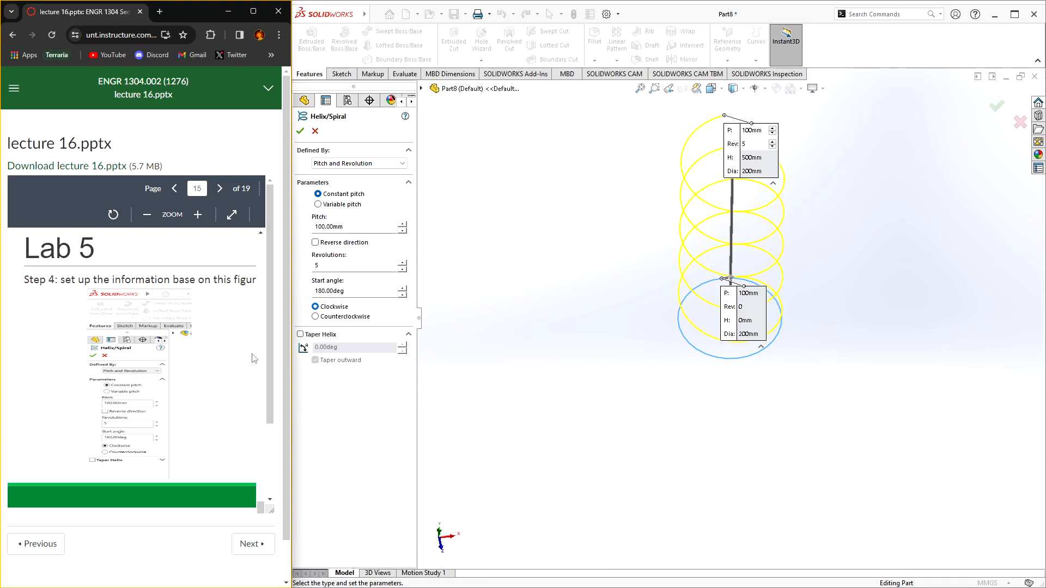
click(301, 131)
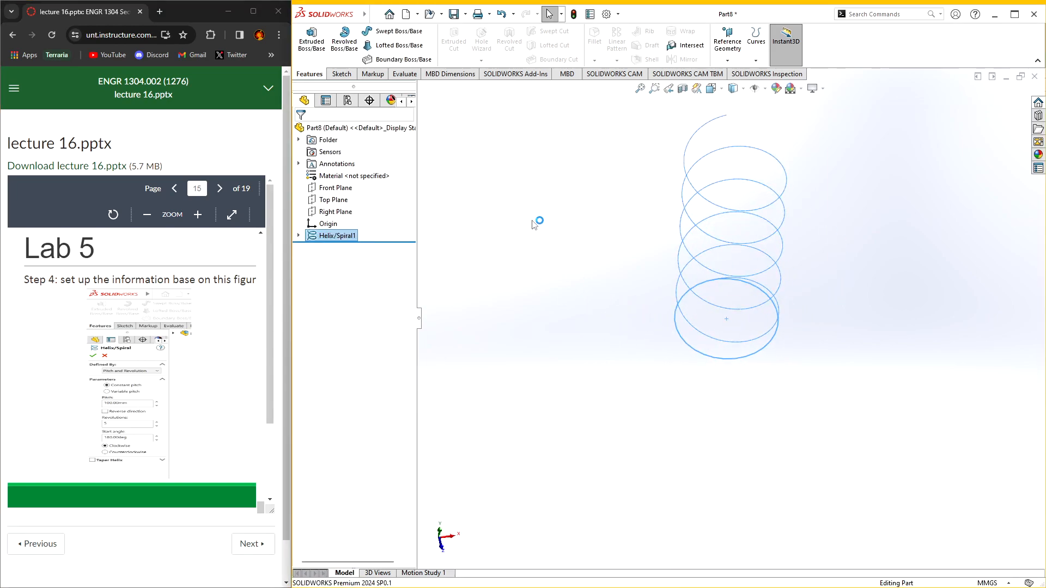
- Create a reference plane perpendicular to the helix and coincident with its upper endpoint
click(728, 44)
click(741, 77)
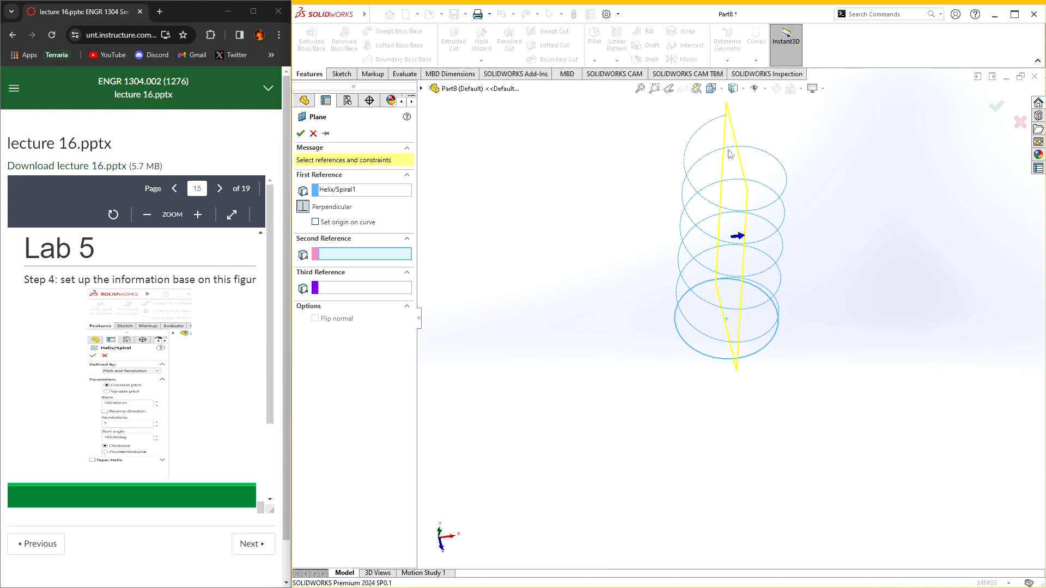
middle_drag(775, 244, 725, 215)
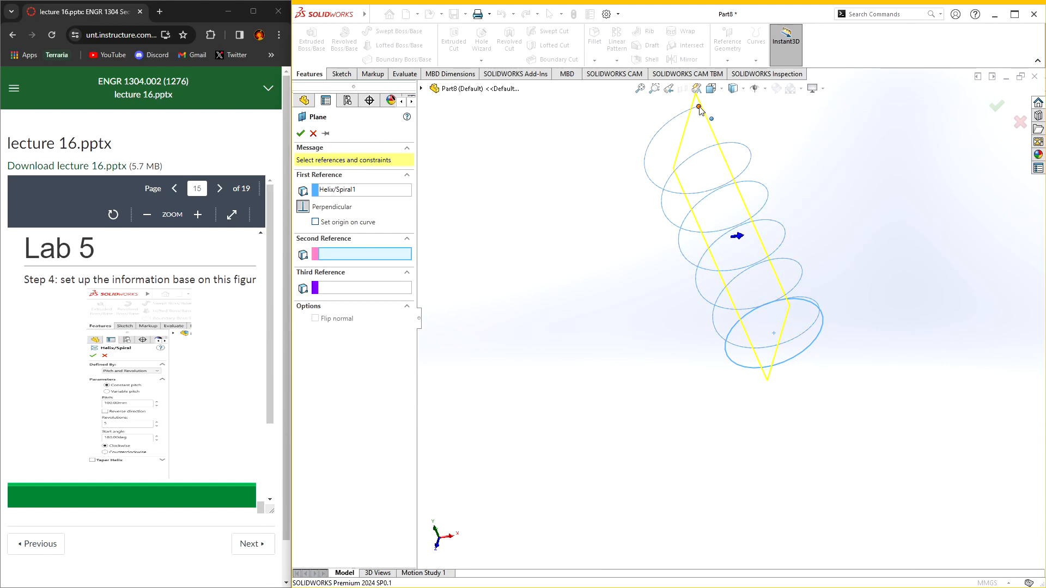
click(699, 108)
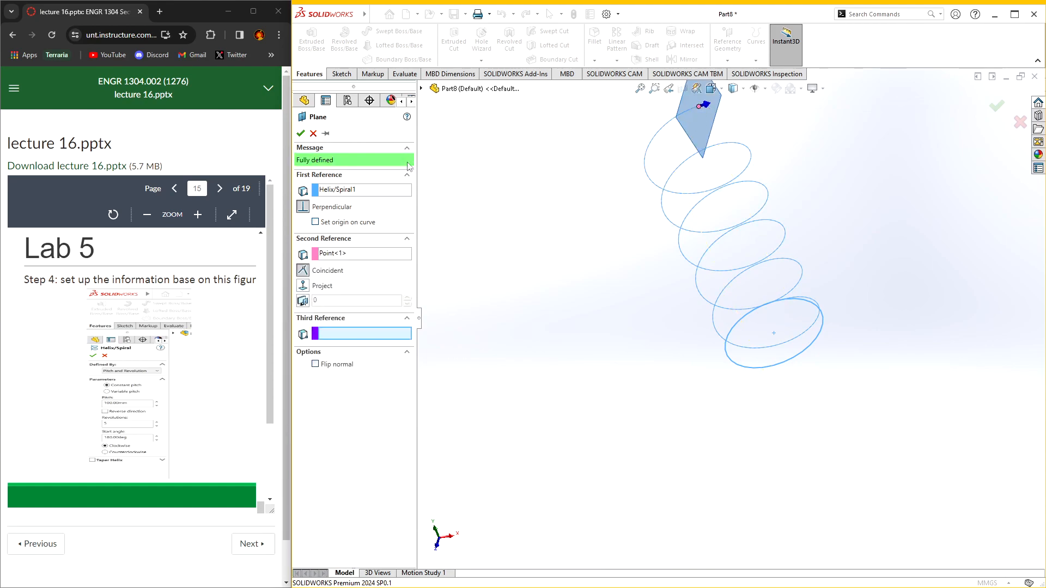
click(300, 133)
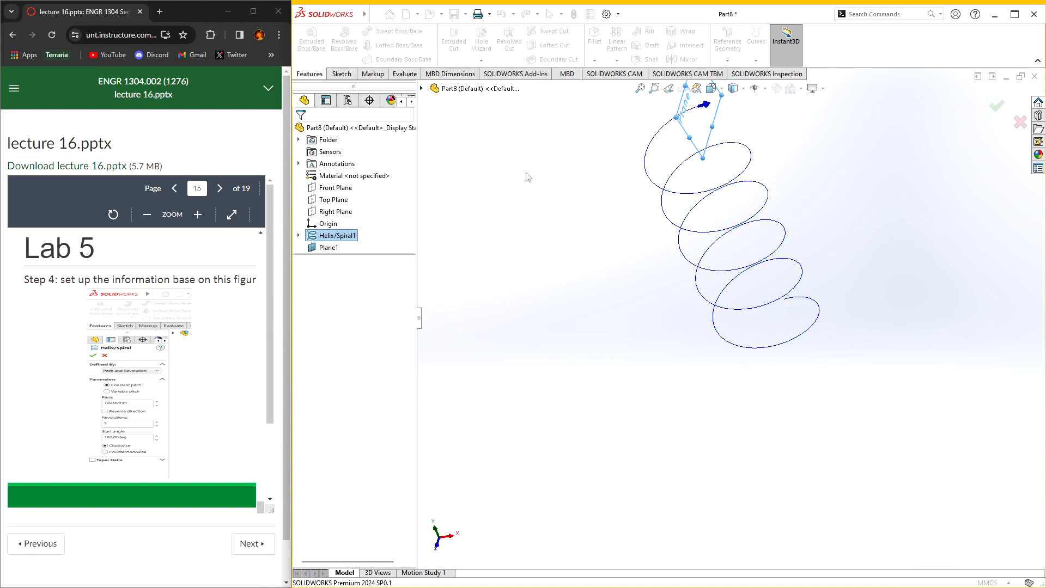
- Sketch a circle about 44 mm in diameter on the new plane at the helix end, with its centre at X 0, Y 0
right_click(704, 111)
click(715, 96)
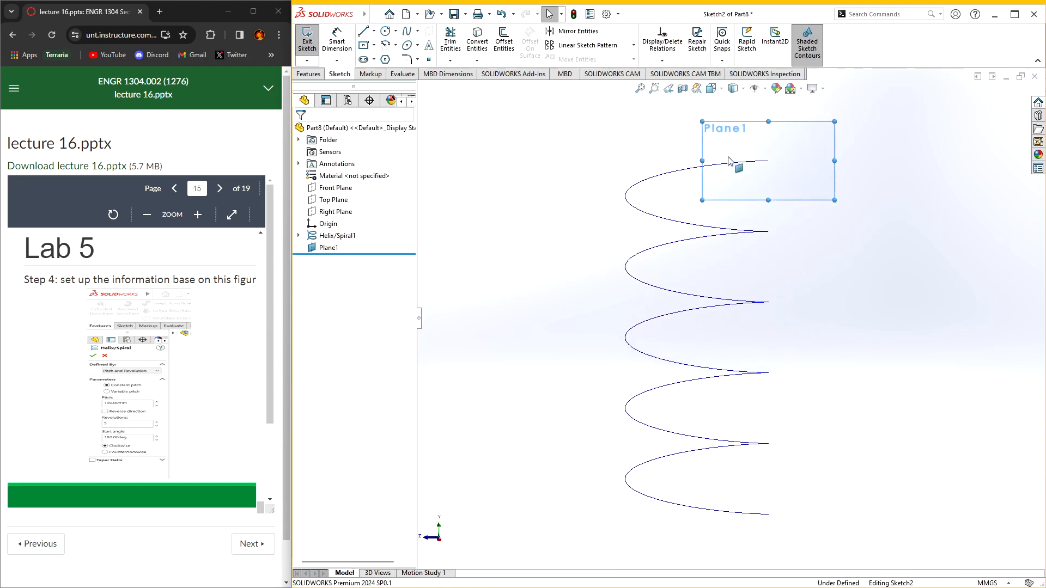
click(385, 31)
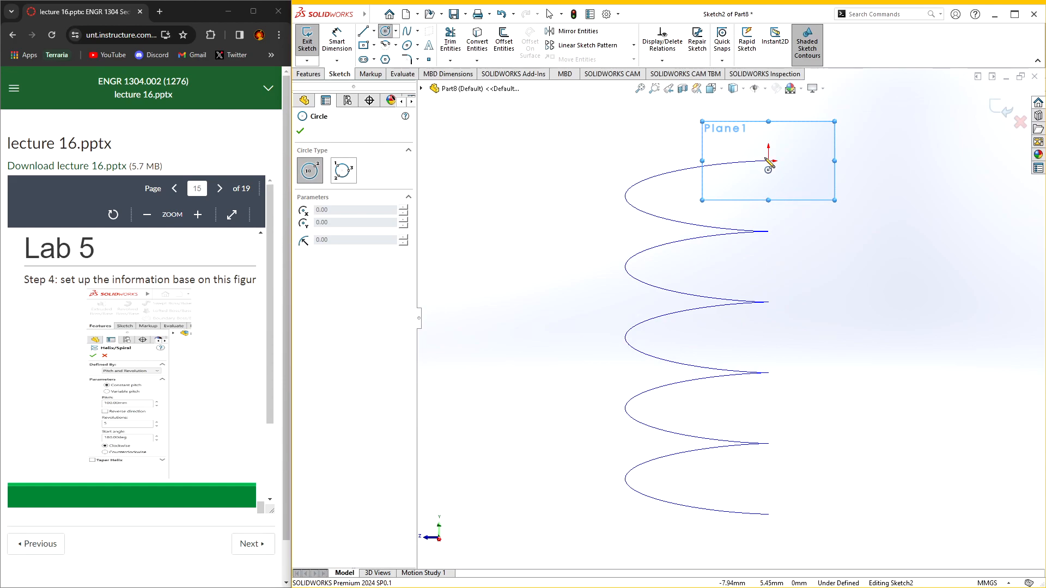
click(769, 161)
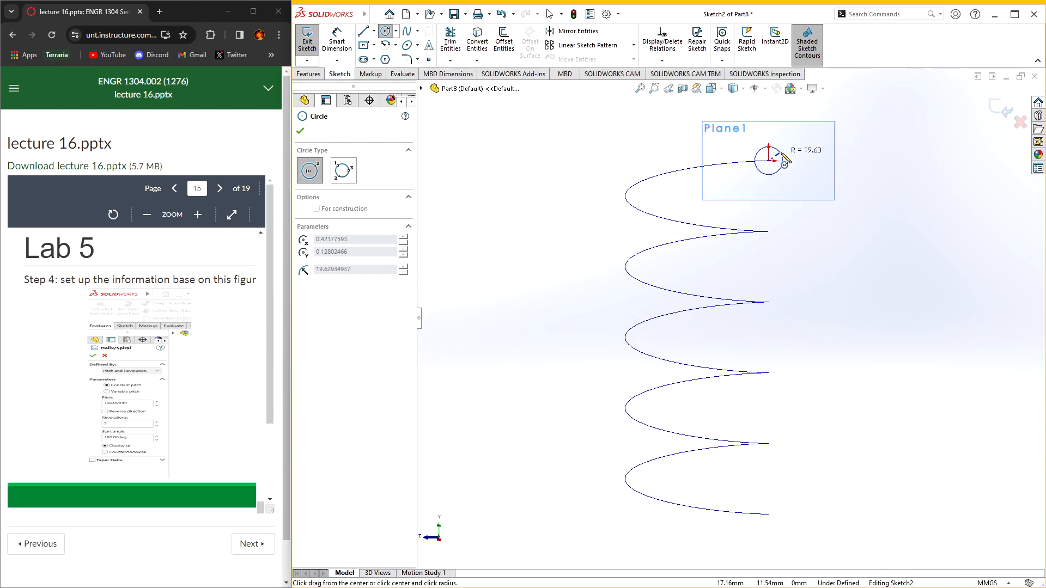
click(785, 160)
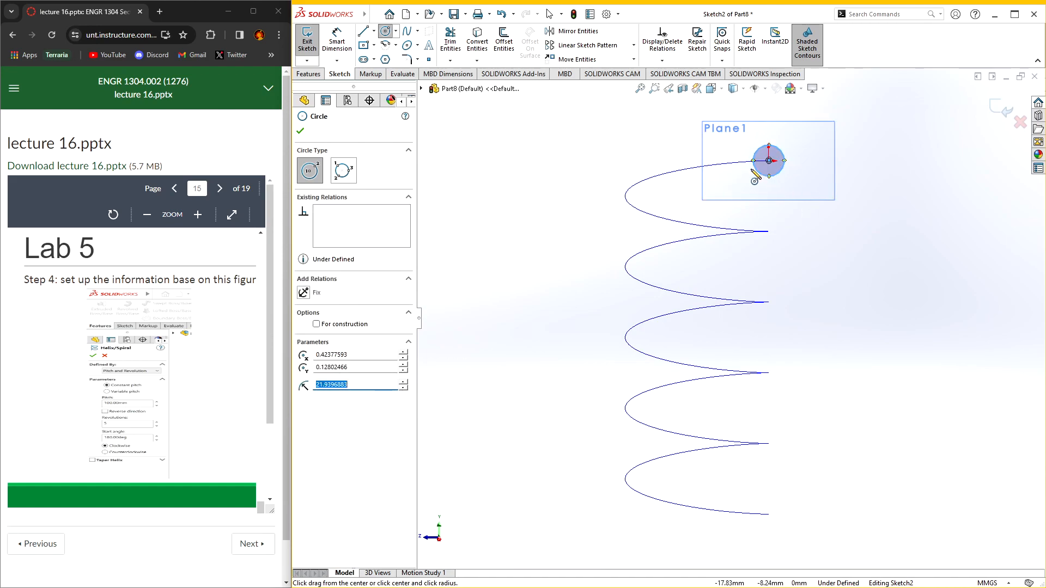
click(329, 366)
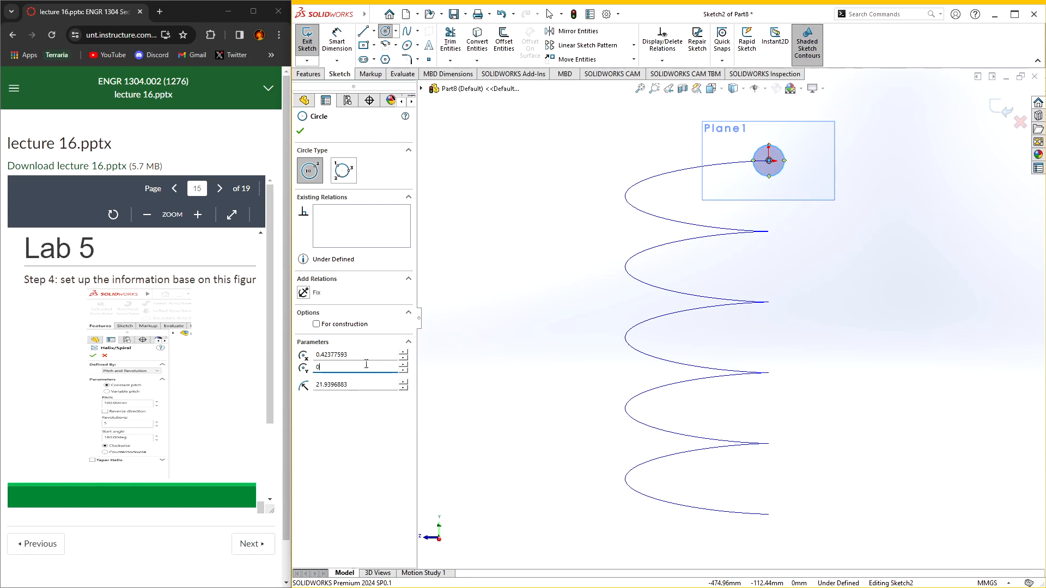
click(338, 355)
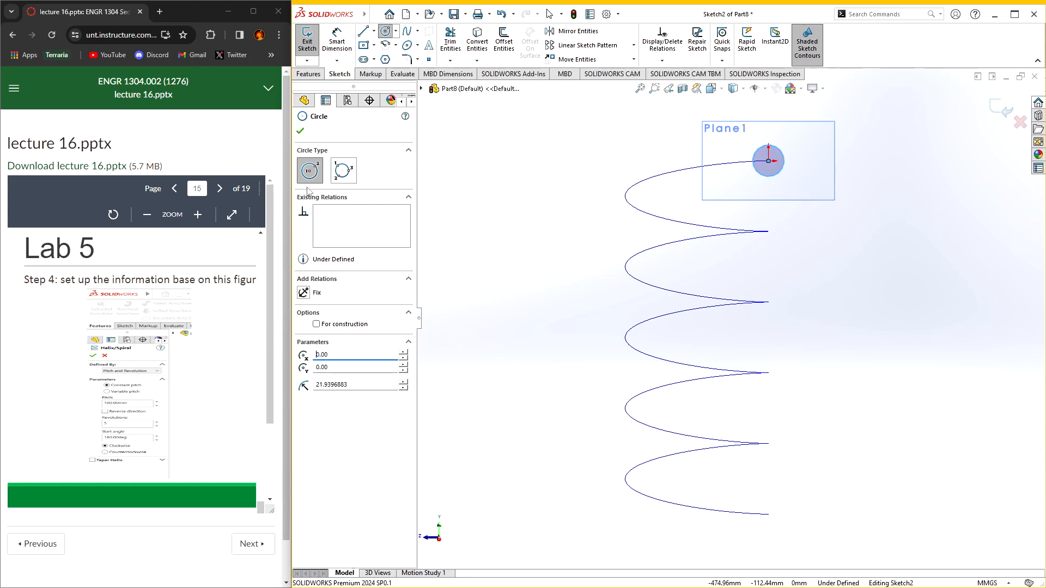
click(301, 132)
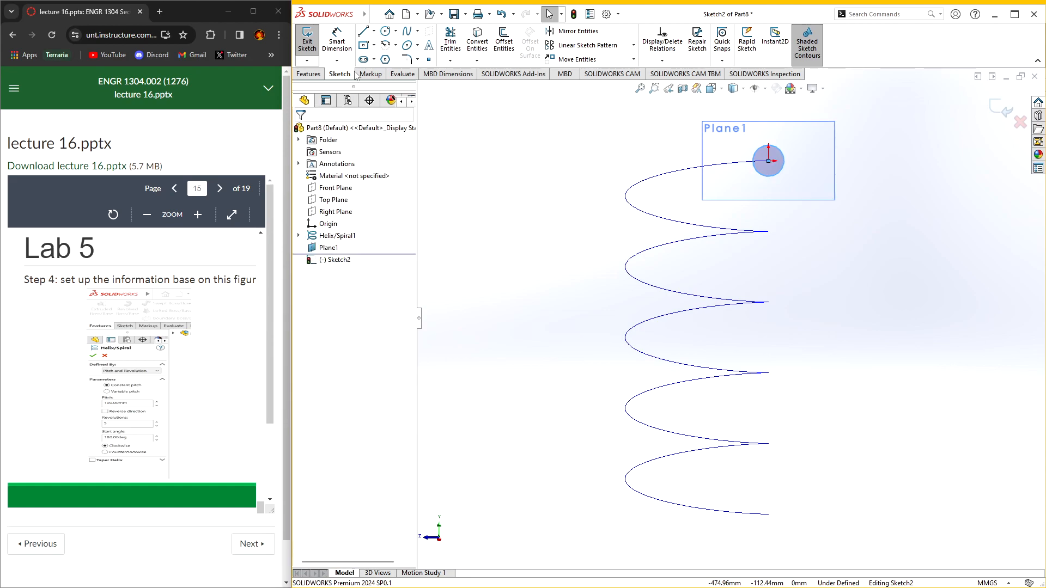
- Dimension the profile circle's diameter to 40 mm
click(337, 41)
click(754, 163)
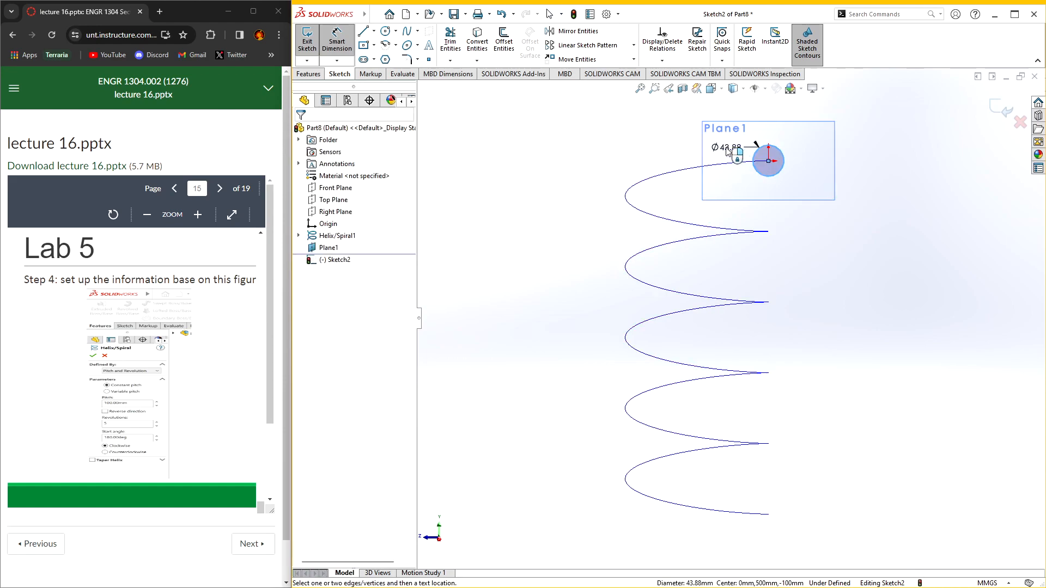
click(720, 154)
text(40)
key(Return)
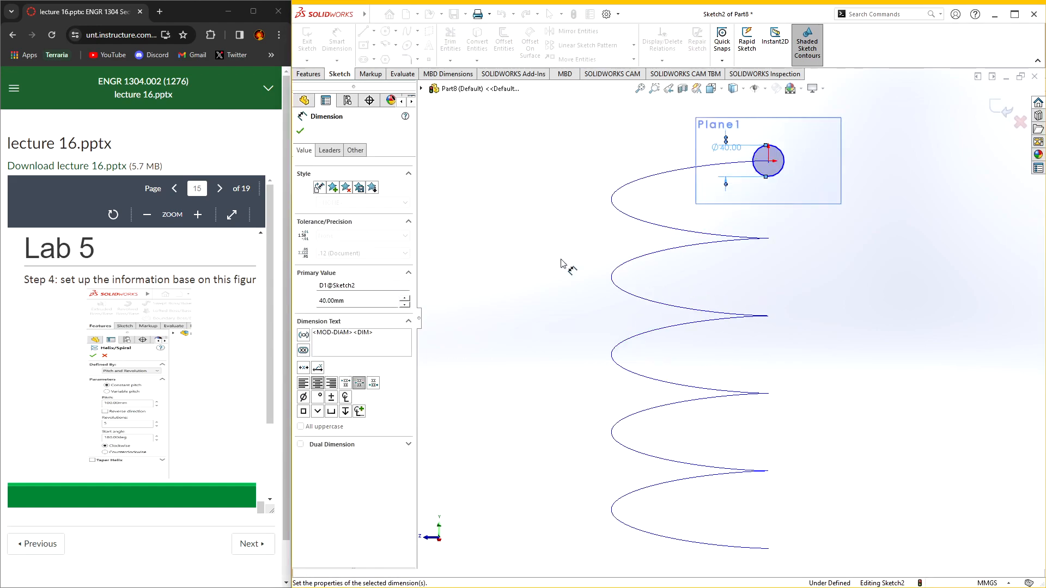
click(301, 132)
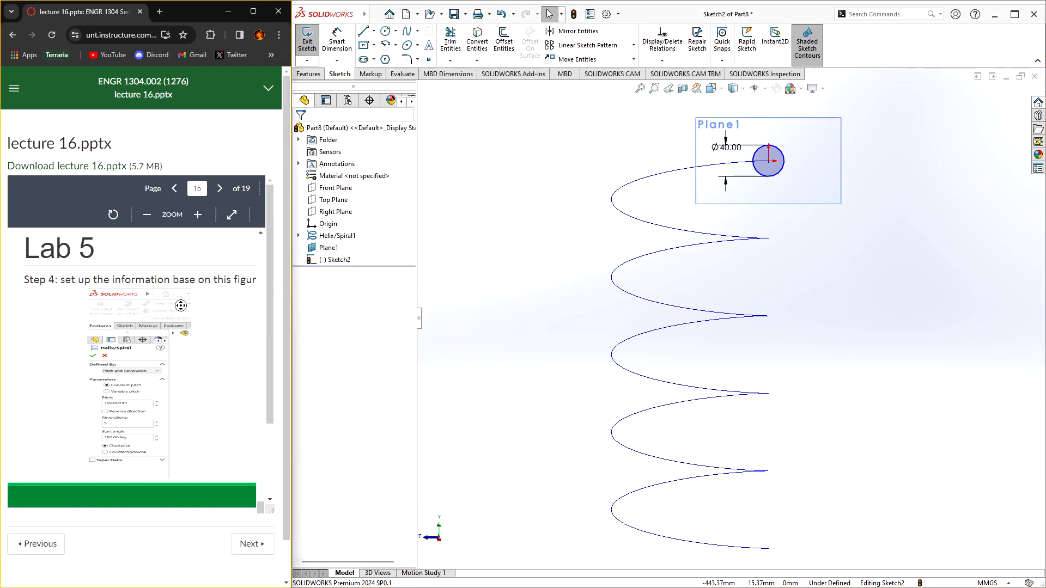
- Check the Step 6 guide slide for the profile circle's centre, diameter and plane, and for the path and cross-section sketches
scroll(137, 337, down, 10)
scroll(224, 340, down, 4)
scroll(194, 250, up, 2)
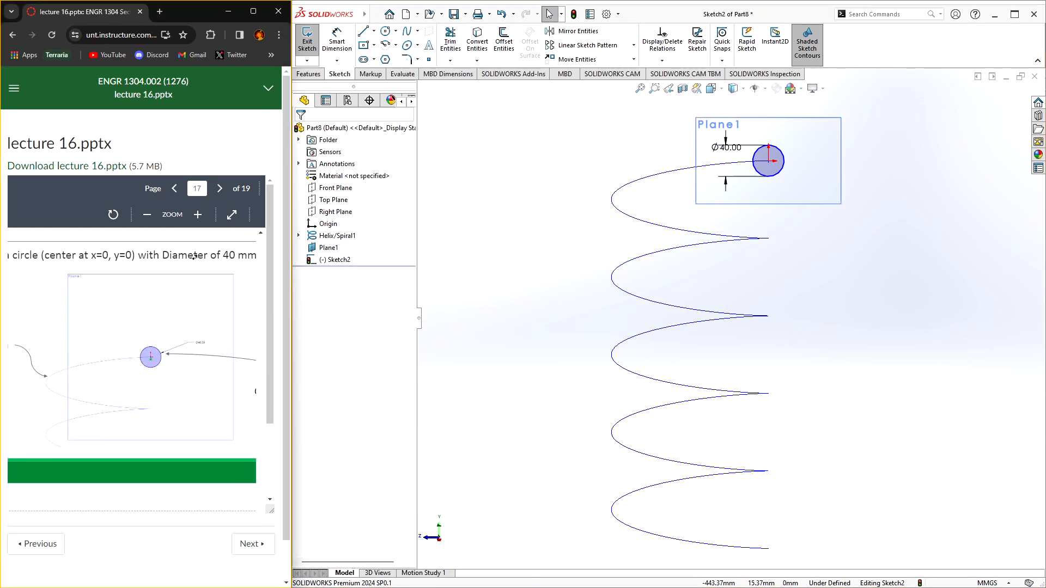
scroll(205, 296, right, 2)
scroll(131, 299, left, 4)
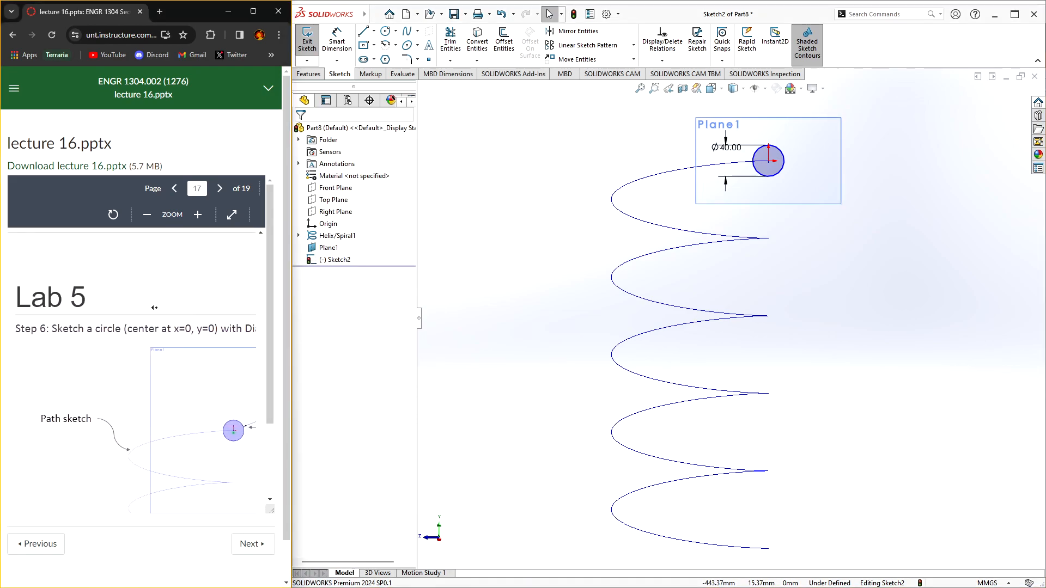
scroll(211, 314, right, 2)
scroll(212, 318, right, 3)
scroll(213, 321, down, 1)
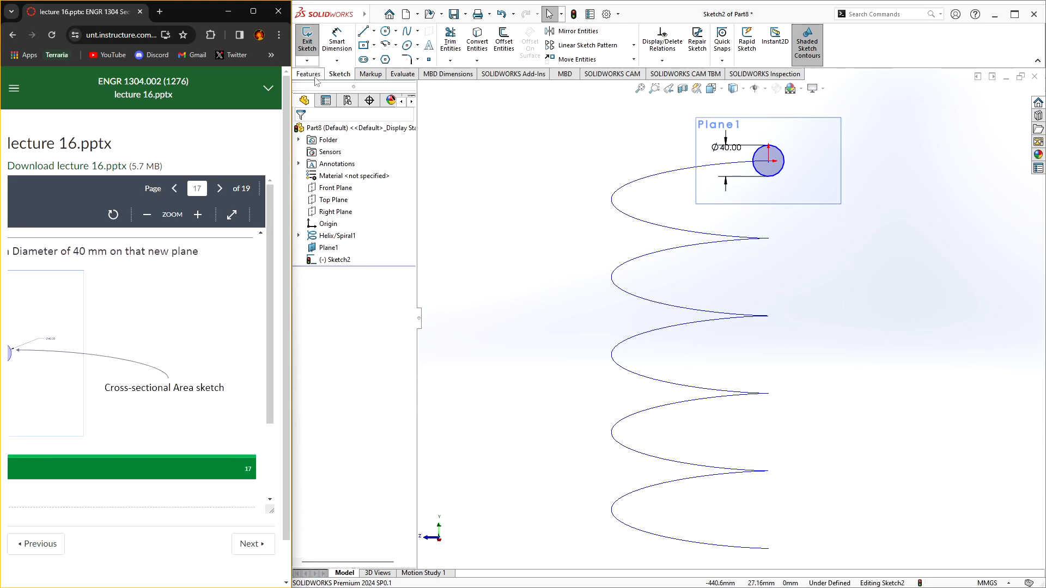
- Exit the sketch and sweep the 40 mm circle along the helix to form the solid spring
click(347, 85)
click(1001, 109)
click(308, 73)
click(391, 31)
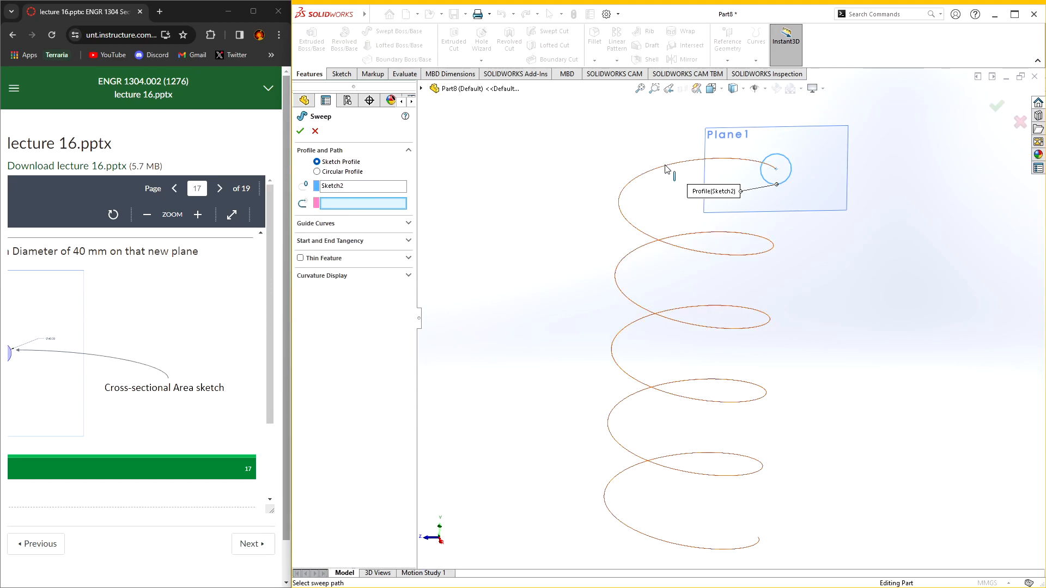
click(687, 304)
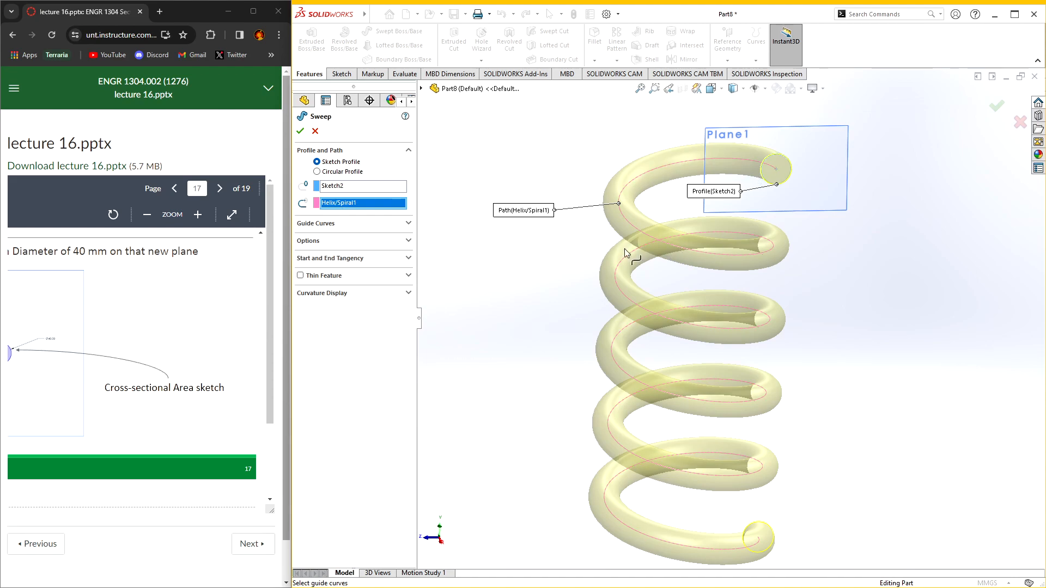
click(300, 131)
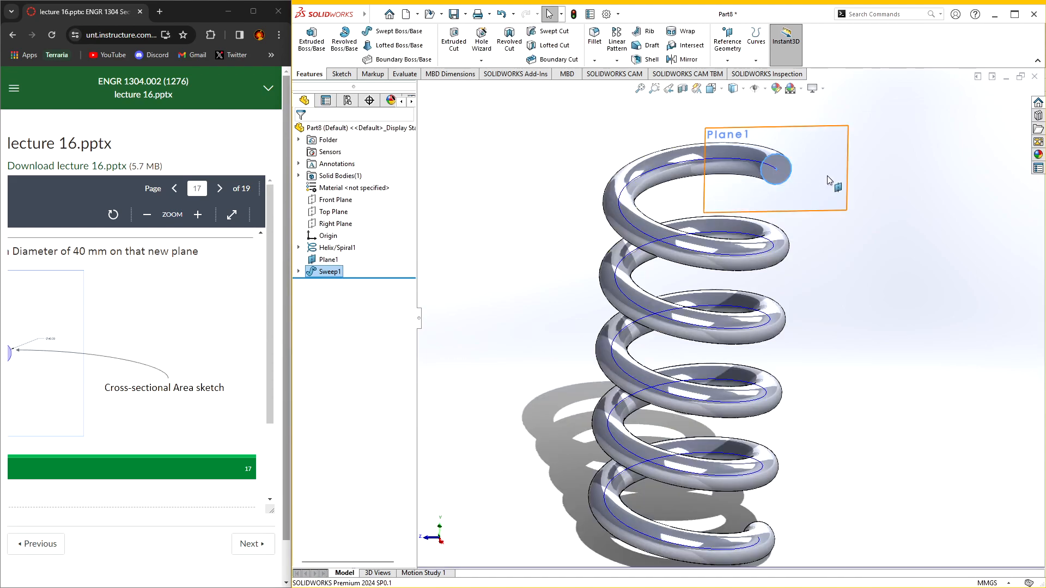
- Show the spring in isometric view and hide the reference plane and the helix curve
key(ctrl+7)
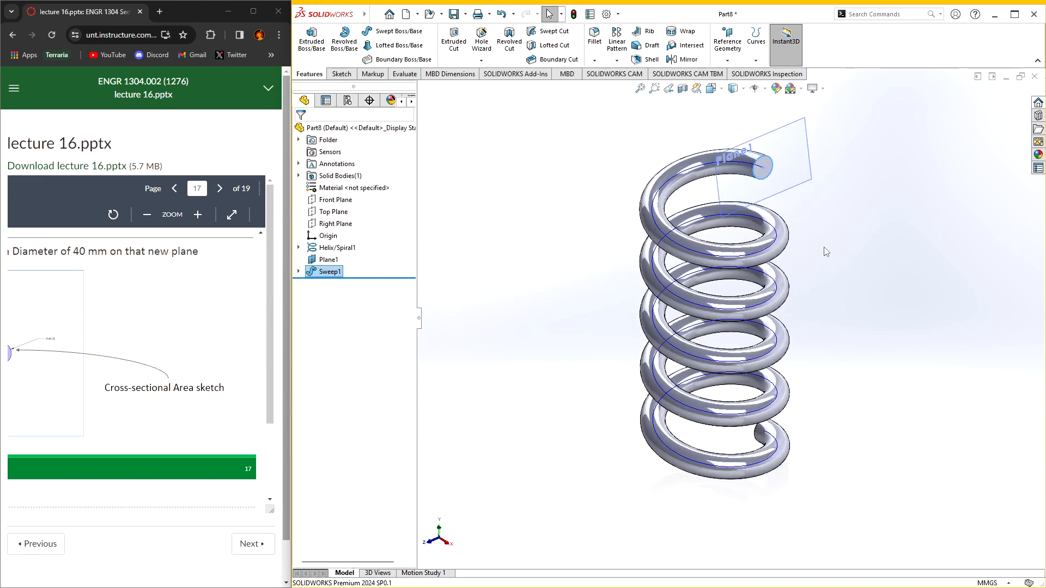
right_click(328, 259)
click(335, 254)
right_click(335, 250)
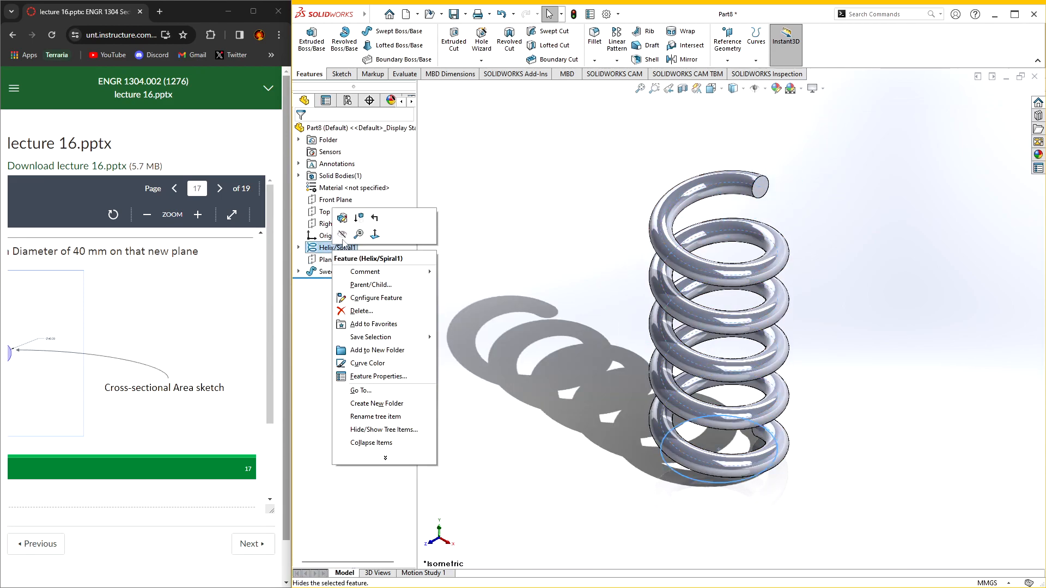
click(355, 235)
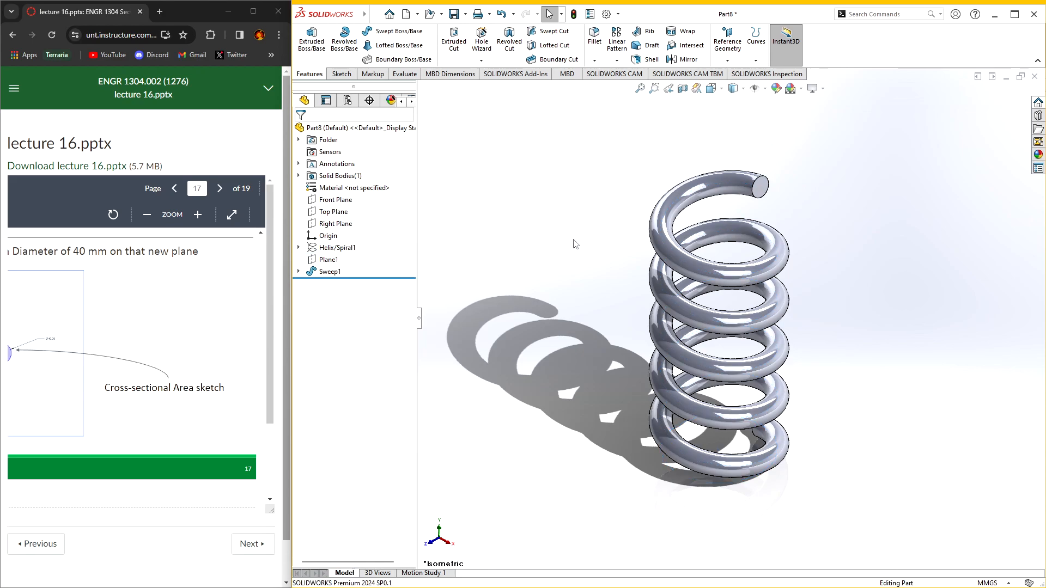
- Open the part's material library and check the Lab 5 Problem 2 slide for the material required for the spring
right_click(349, 188)
click(384, 197)
scroll(199, 316, down, 5)
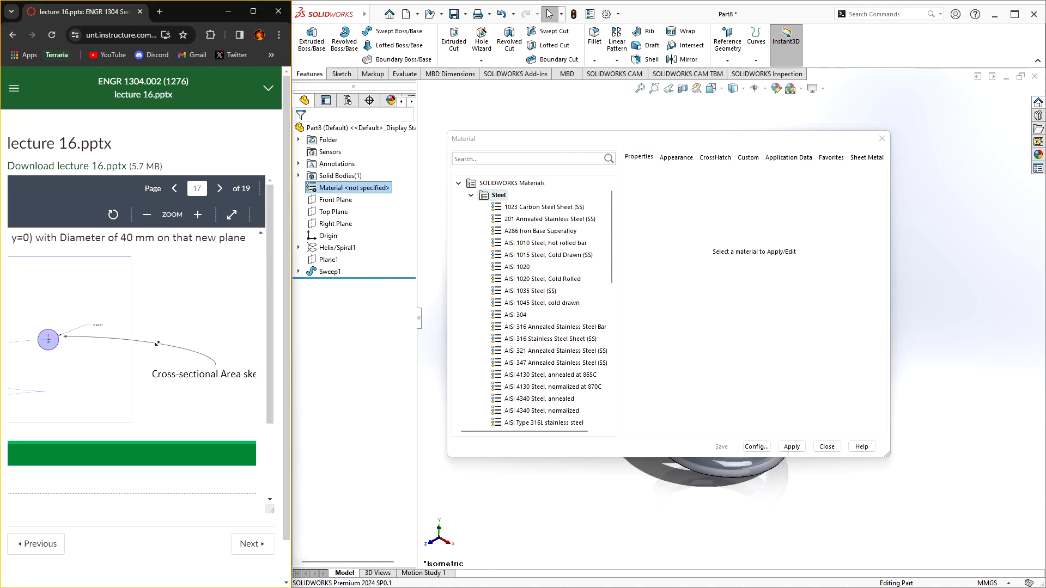
scroll(190, 344, down, 8)
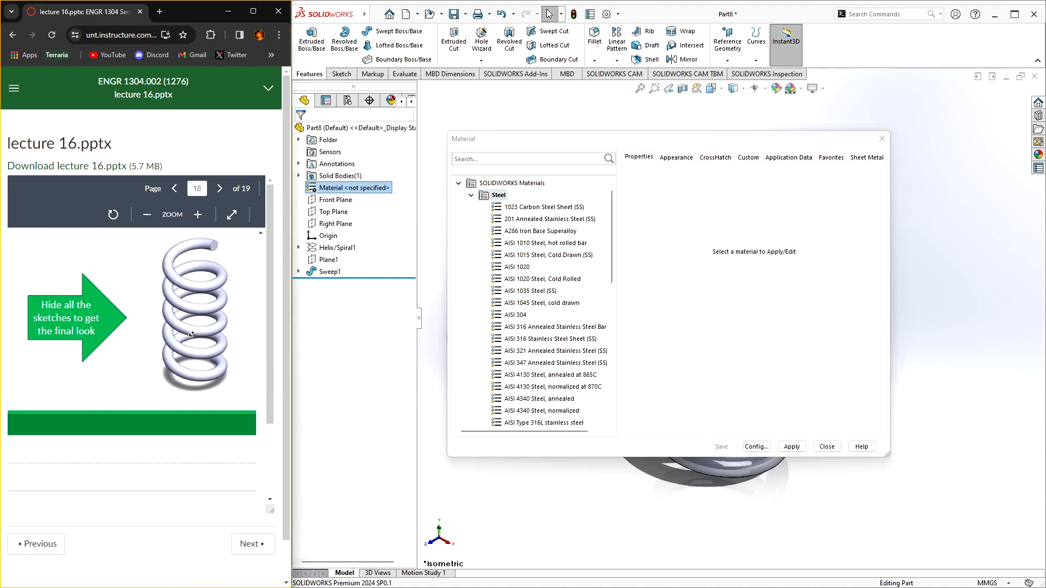
scroll(180, 314, down, 3)
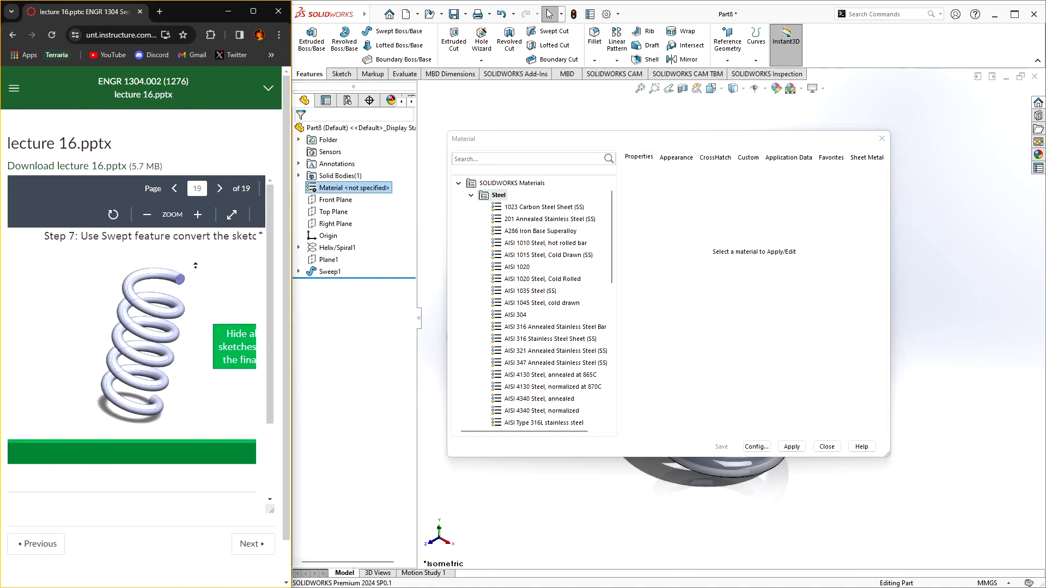
scroll(205, 339, up, 15)
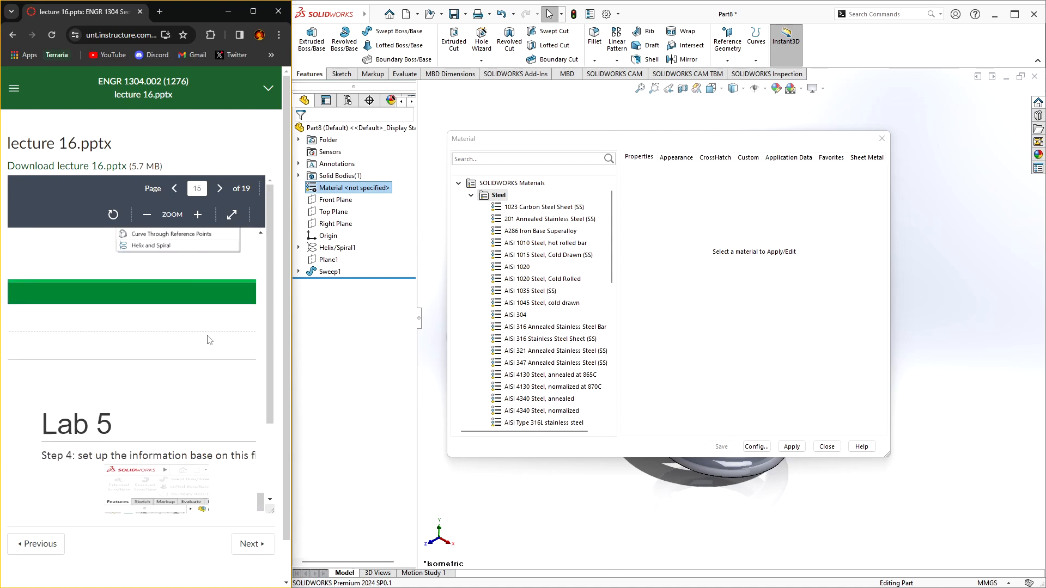
scroll(211, 338, up, 12)
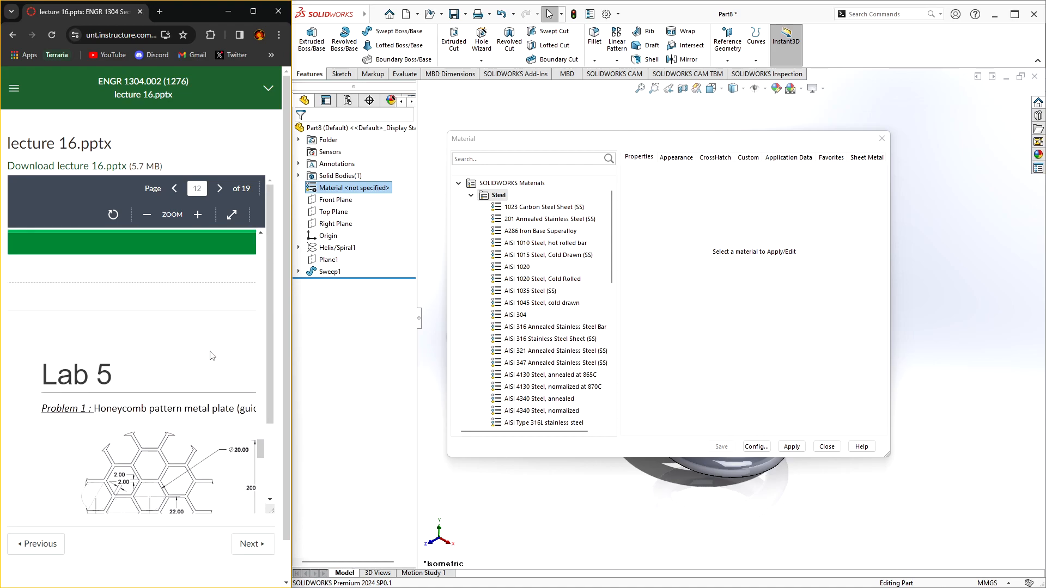
scroll(208, 346, up, 5)
scroll(175, 344, right, 3)
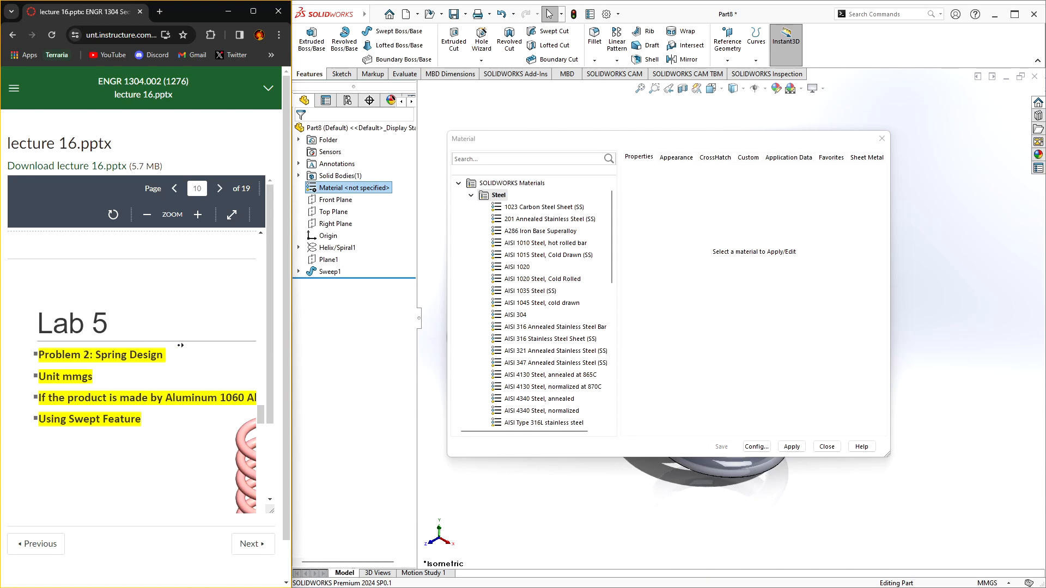
scroll(175, 345, right, 2)
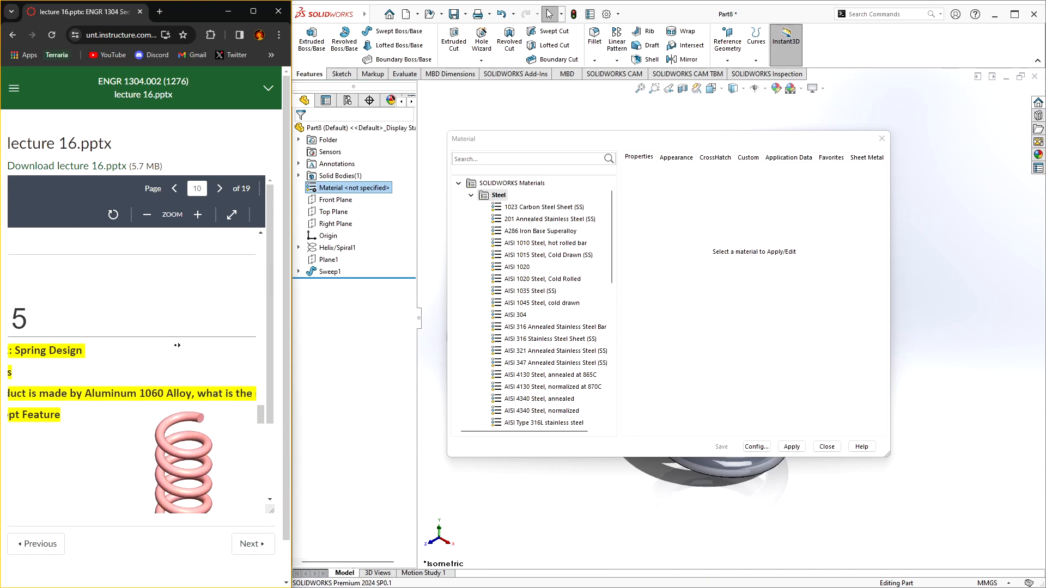
- Search the material library for 1060 and apply the aluminium 1060 Alloy to the spring part
click(497, 164)
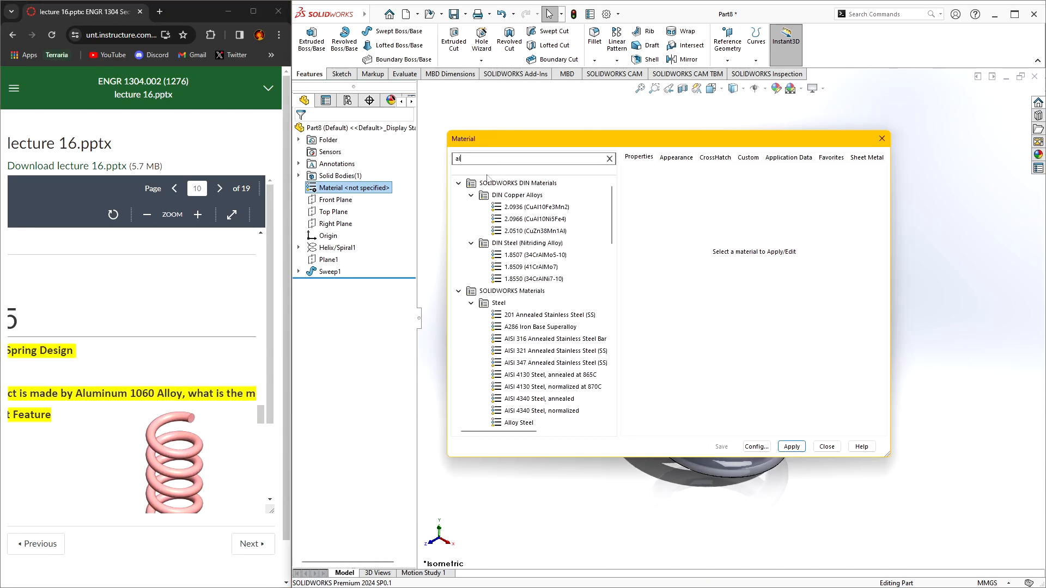
text(1060)
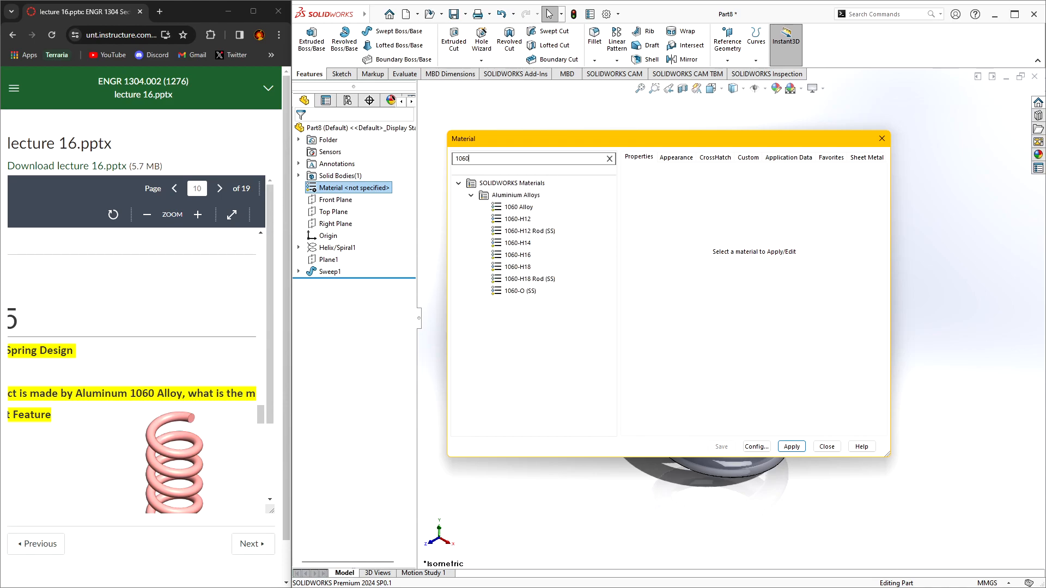
click(513, 208)
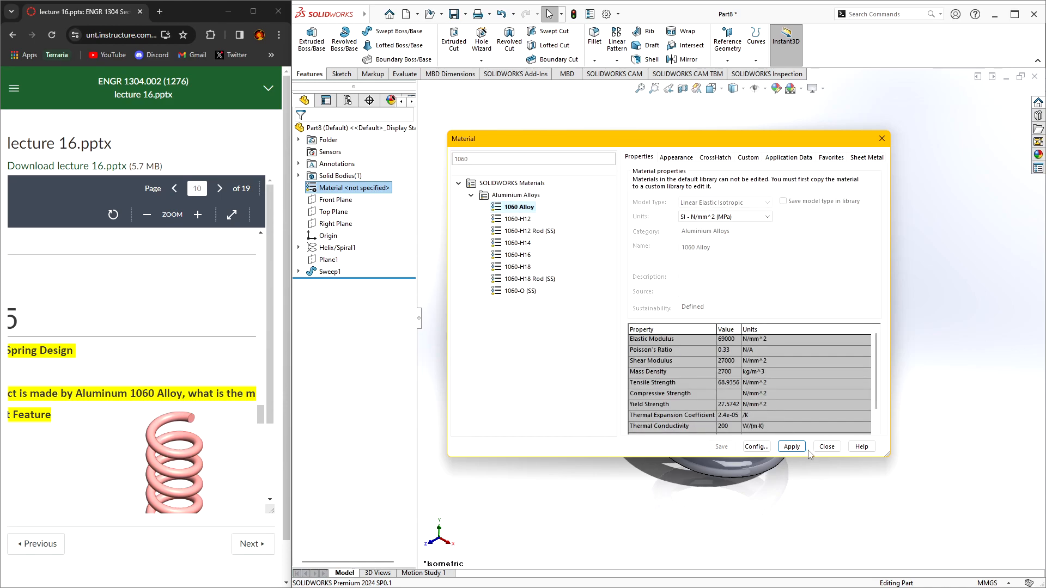
click(792, 446)
click(825, 447)
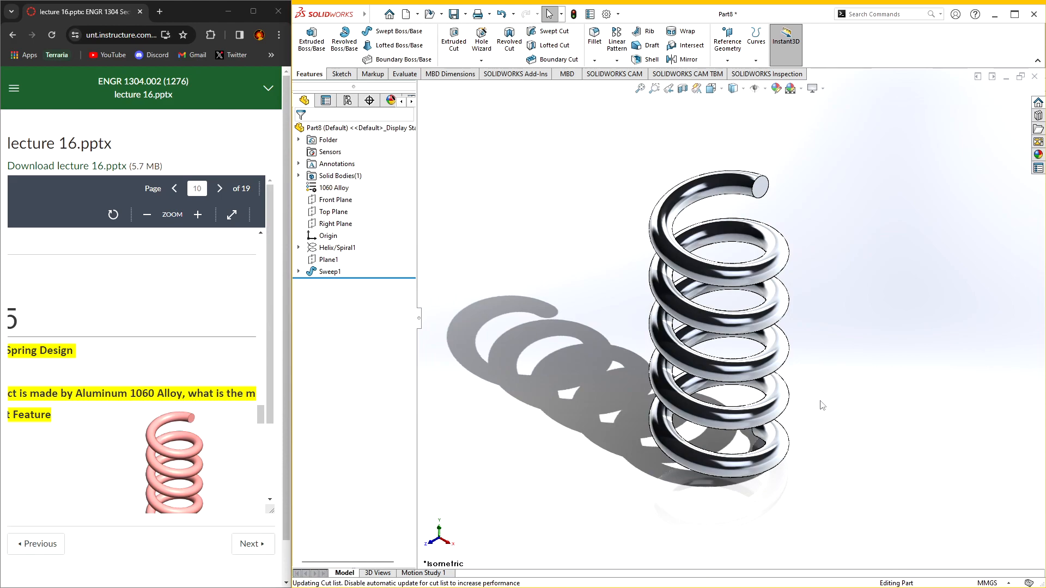
- Check the rest of the Problem 2 question and evaluate the spring's mass properties for its mass and volume
click(168, 402)
middle_drag(168, 401, 244, 391)
middle_drag(592, 391, 831, 402)
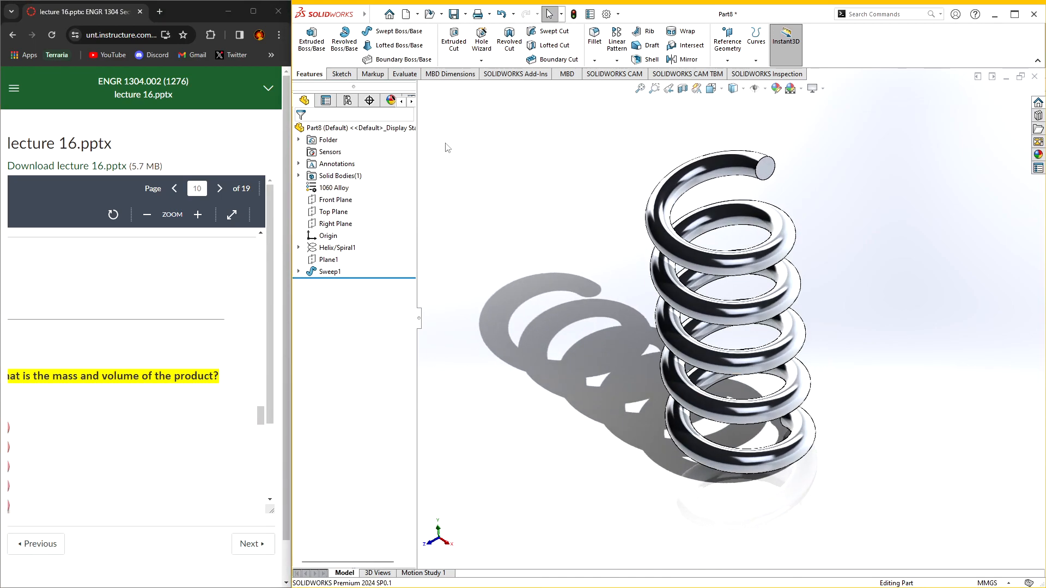
click(405, 73)
click(434, 39)
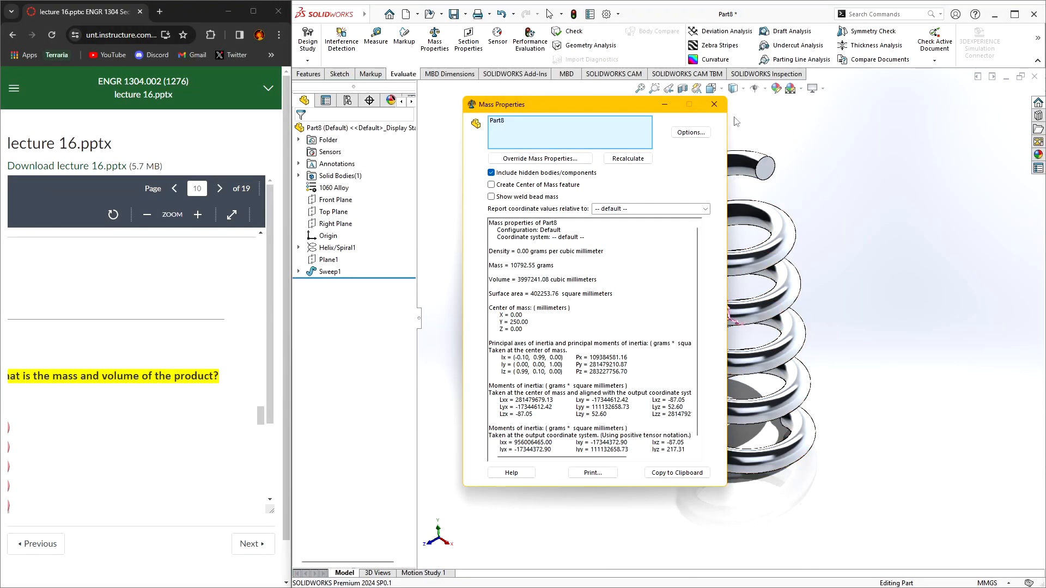
click(714, 104)
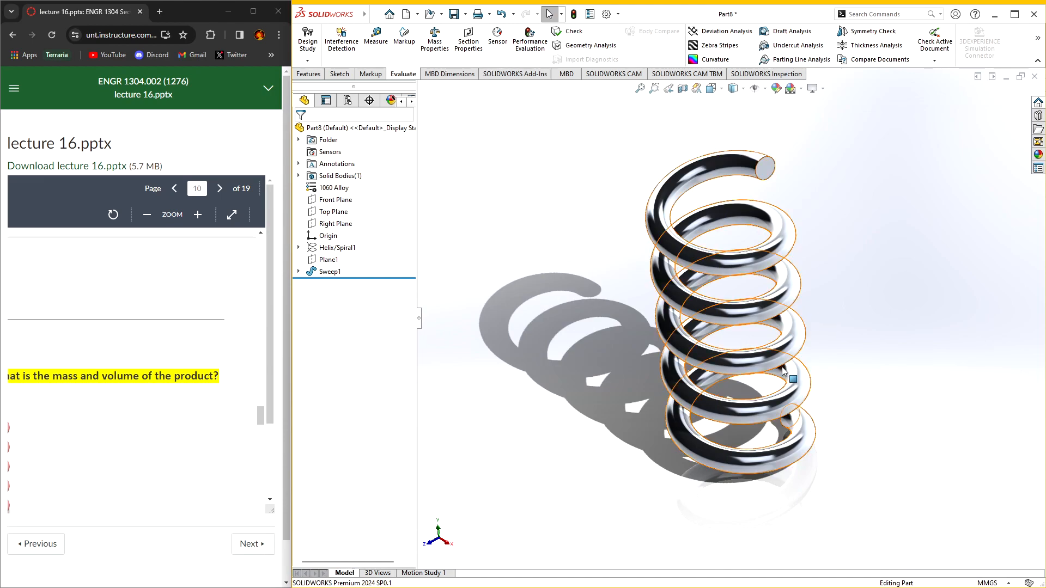